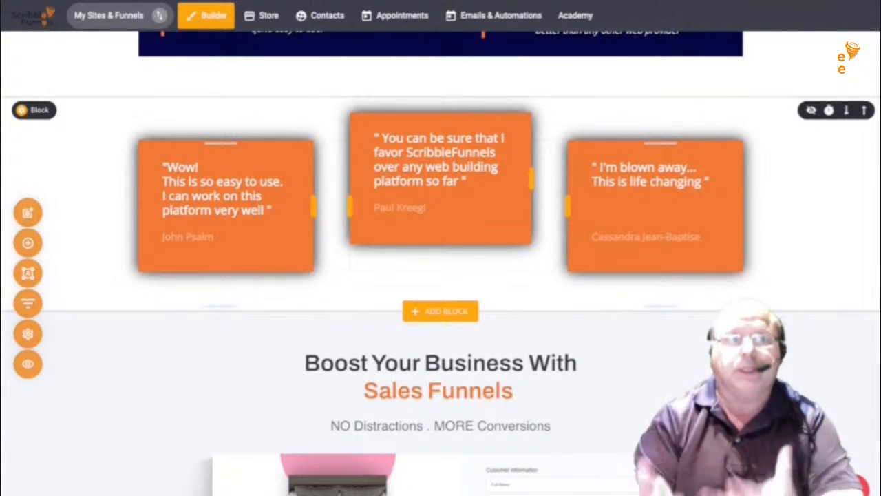
- Scroll up and down through the current page in the builder to review it
scroll(441, 262, down, 10)
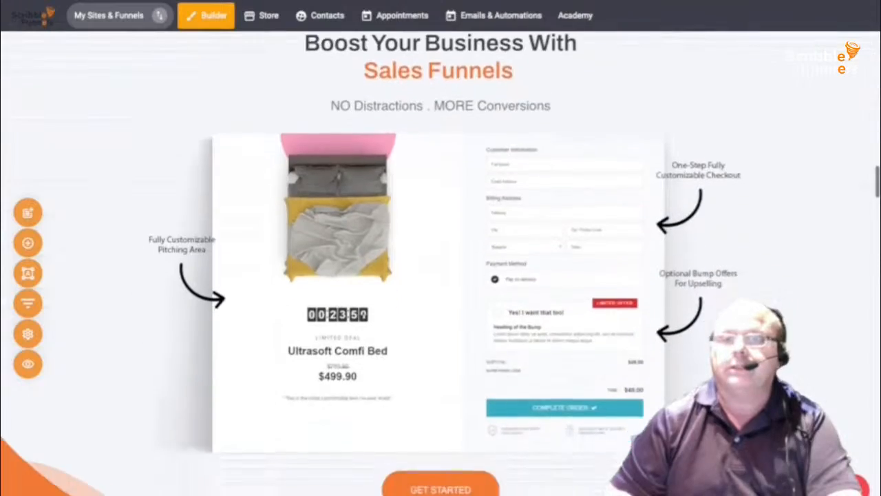
scroll(441, 261, up, 15)
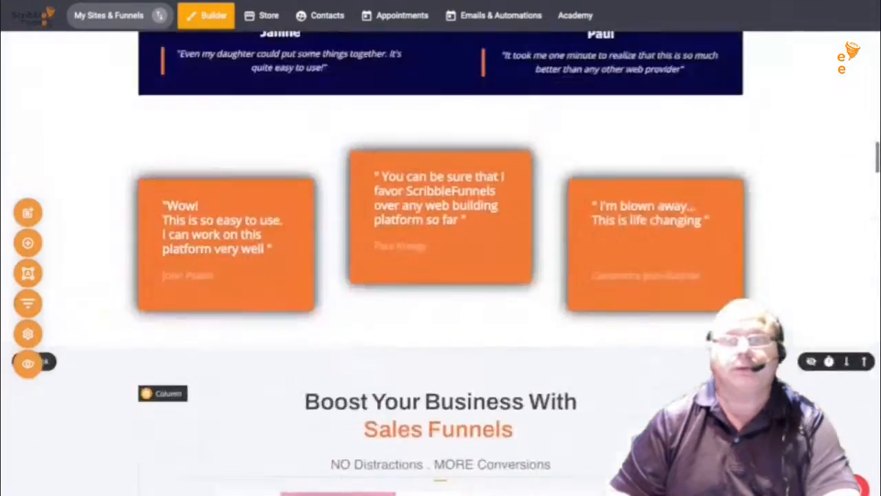
scroll(441, 262, up, 3)
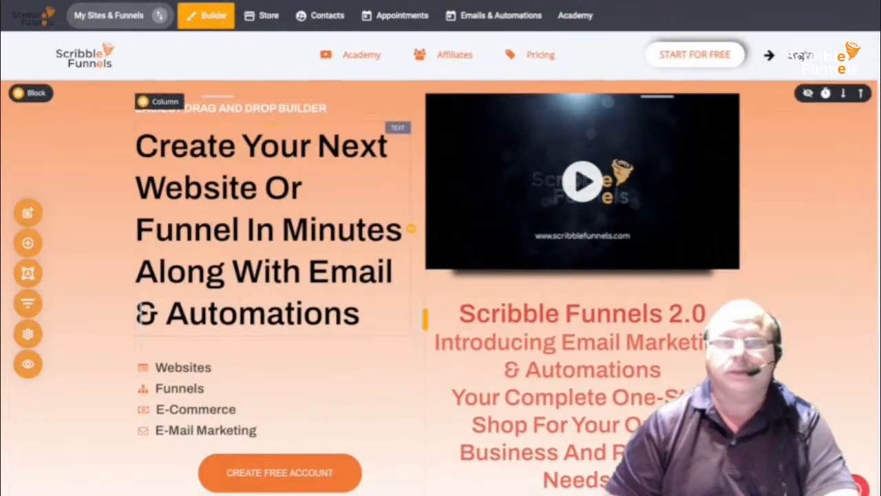
scroll(441, 261, down, 9)
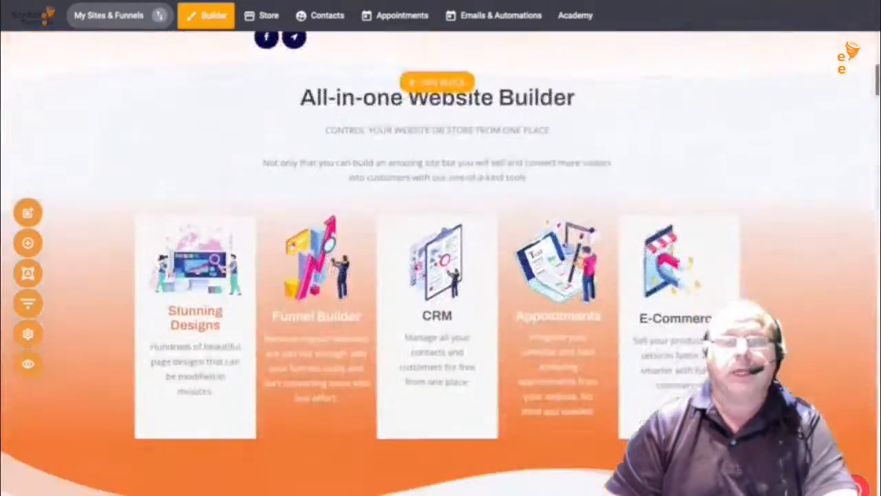
scroll(440, 262, down, 3)
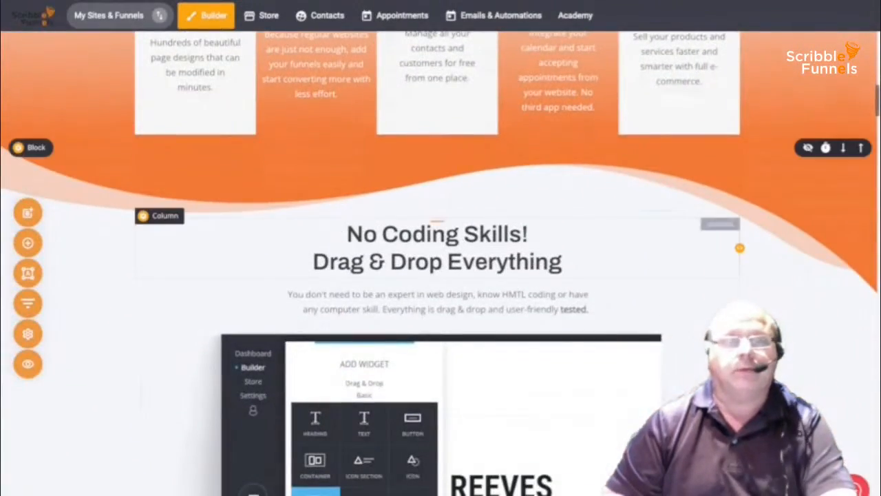
scroll(440, 262, down, 5)
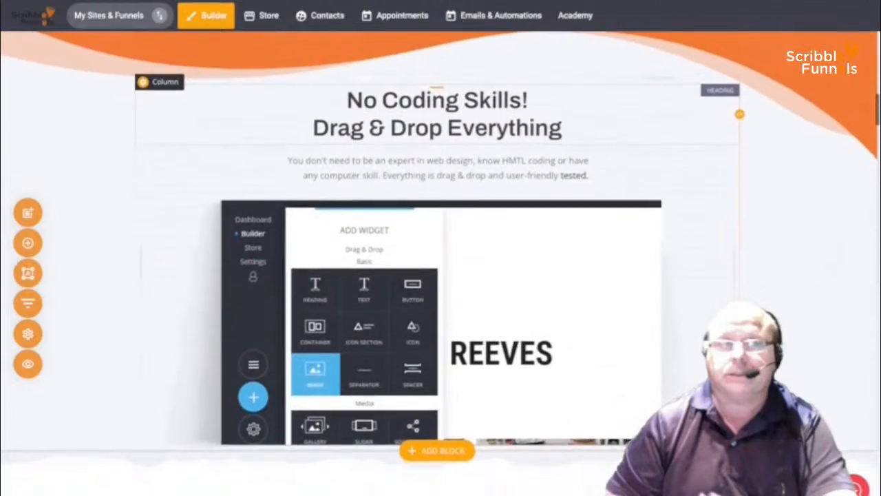
scroll(441, 261, down, 5)
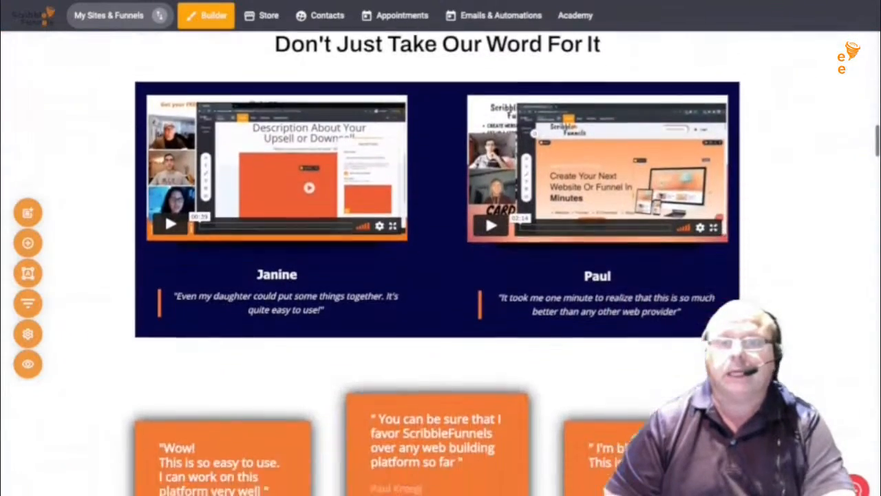
scroll(441, 261, down, 8)
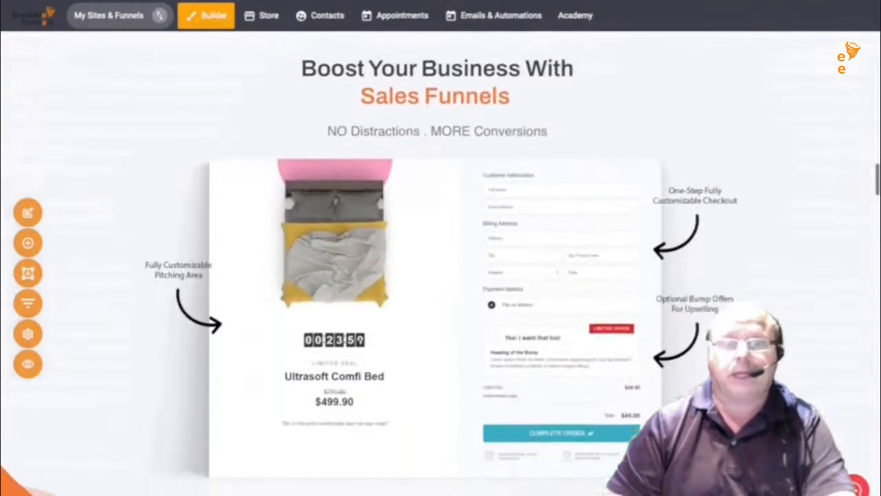
scroll(440, 262, up, 15)
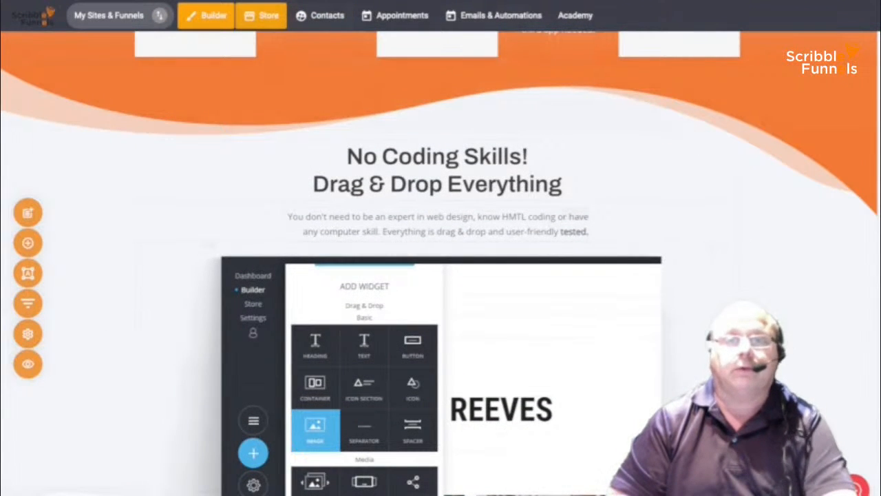
- Pass through the Store dashboard and Contacts list to reach Booking & Appointments
click(262, 15)
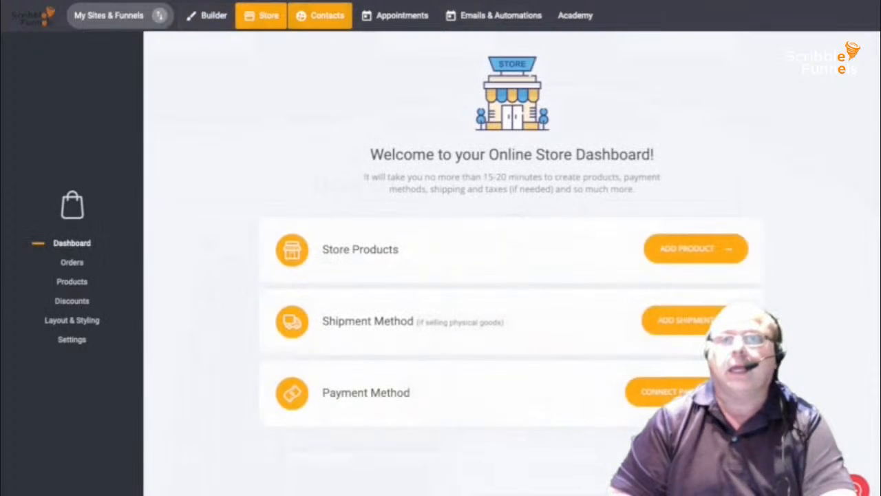
click(320, 15)
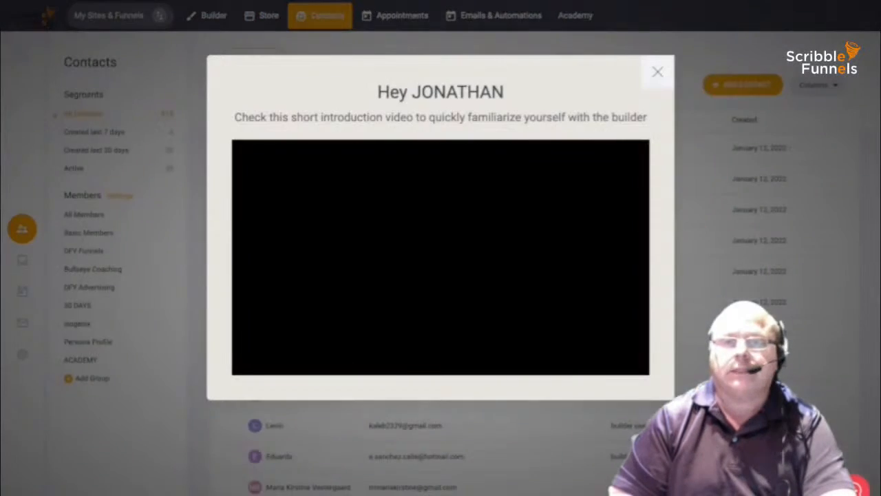
click(656, 71)
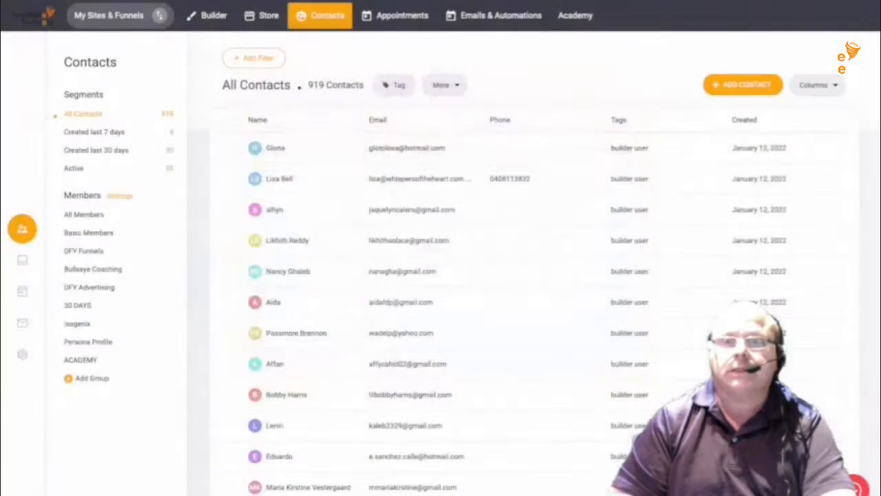
click(402, 15)
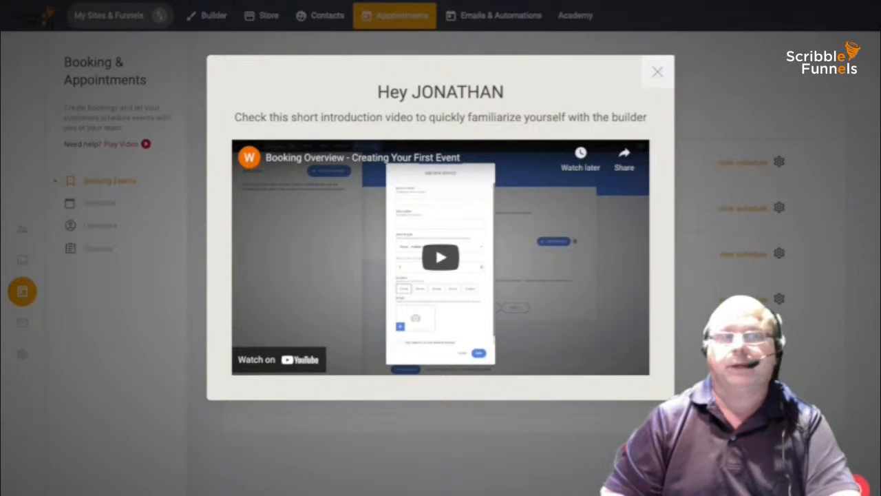
- Dismiss the booking intro video and begin a new funnel from My Sites & Funnels
click(657, 72)
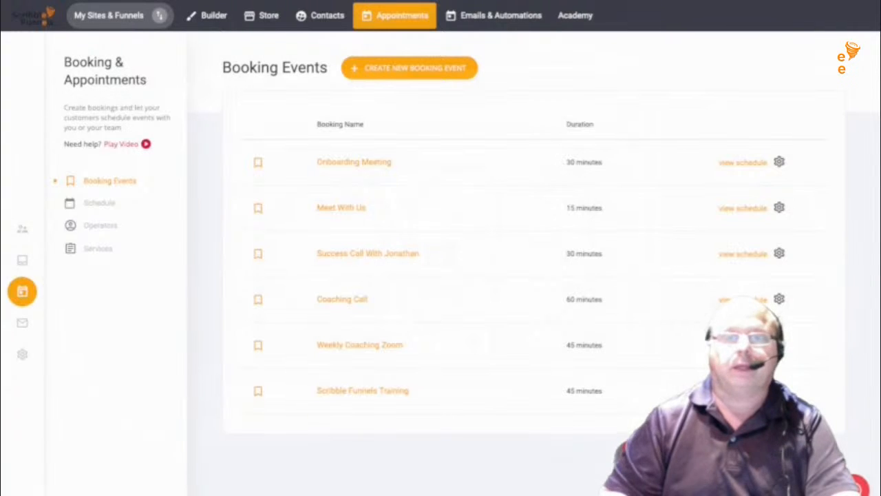
click(121, 15)
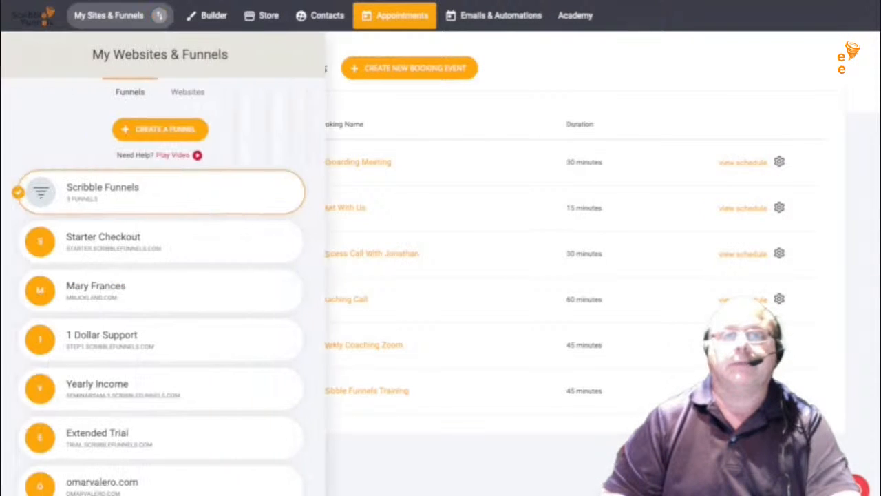
click(165, 129)
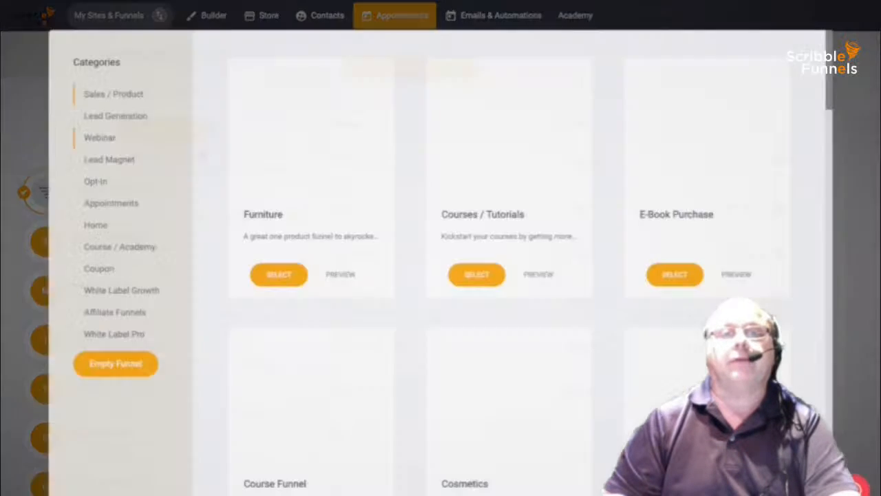
- Browse the Lead Generation and Sales / Product templates and choose E-Book Purchase
scroll(509, 275, down, 5)
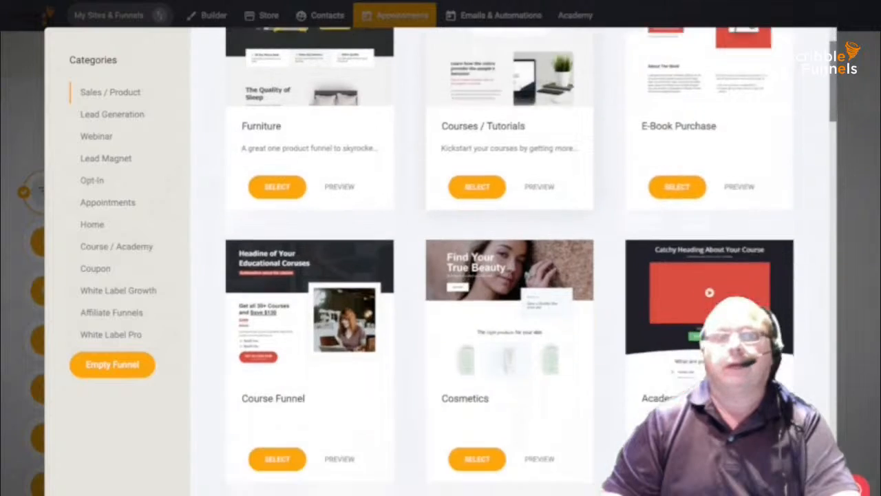
scroll(509, 276, down, 7)
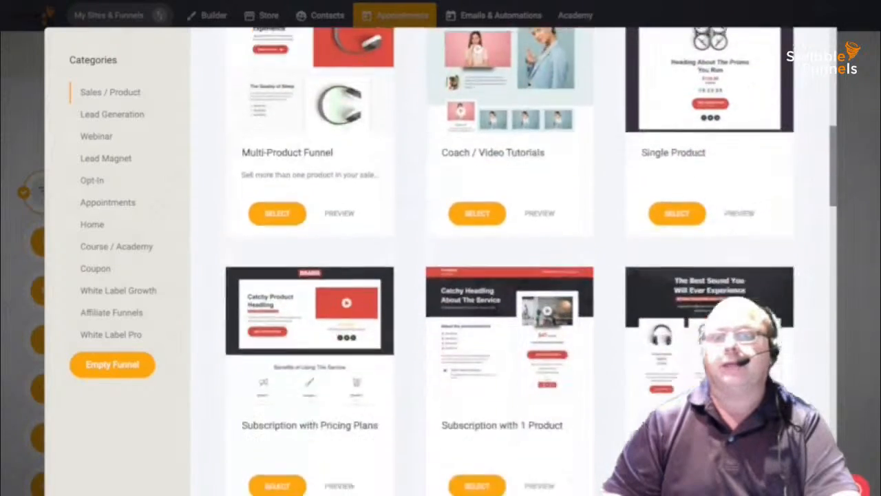
scroll(509, 275, up, 7)
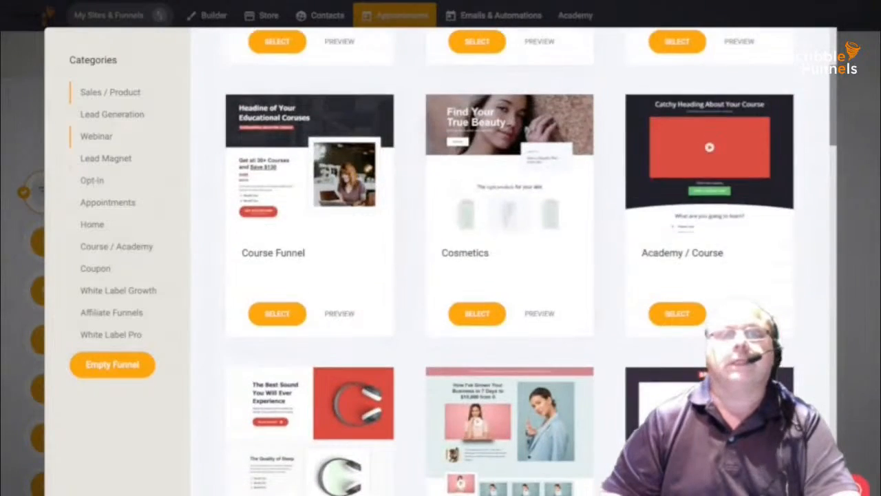
click(112, 115)
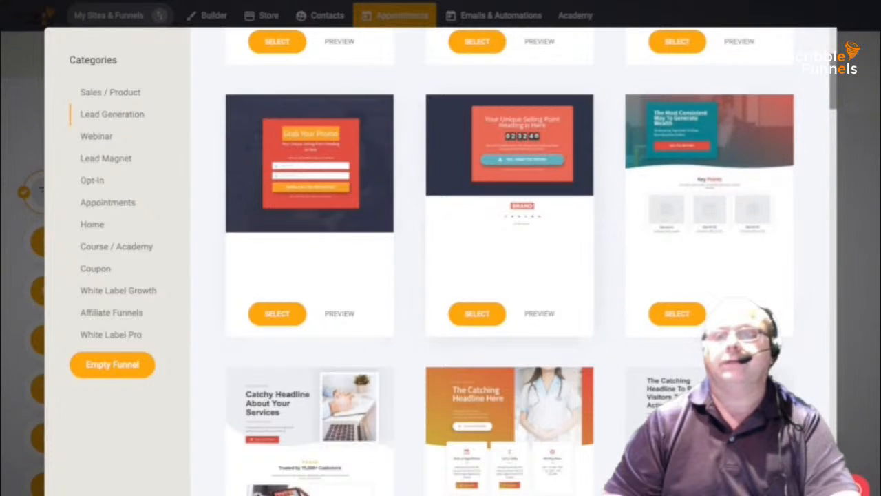
scroll(509, 275, down, 7)
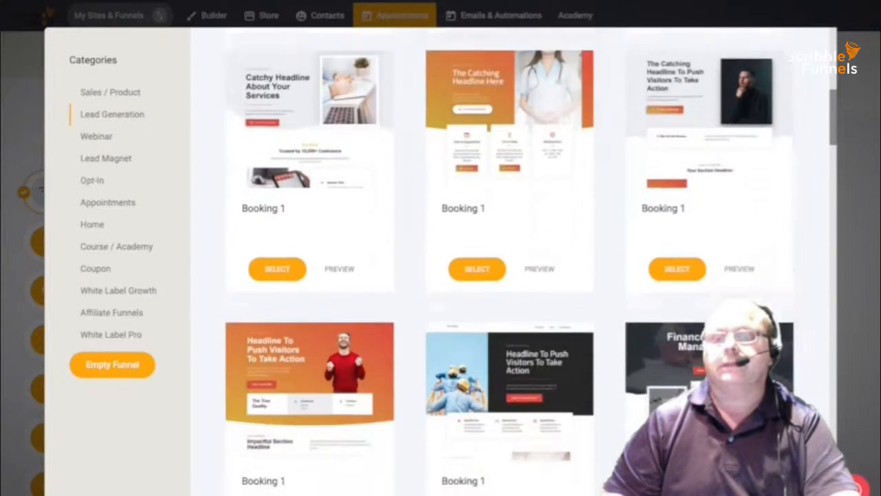
scroll(509, 275, down, 15)
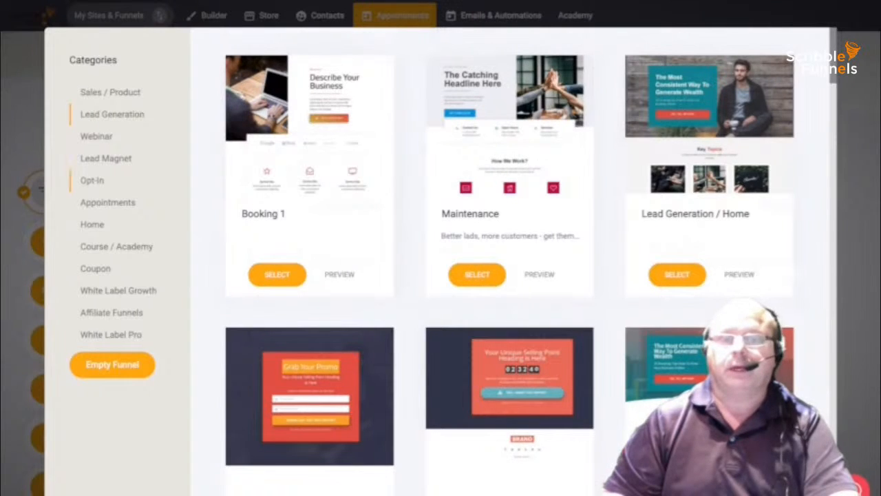
click(110, 92)
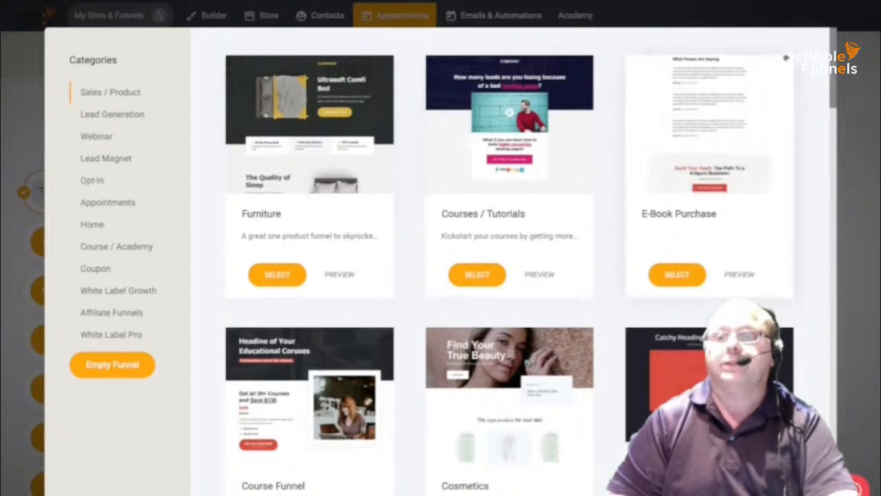
click(677, 275)
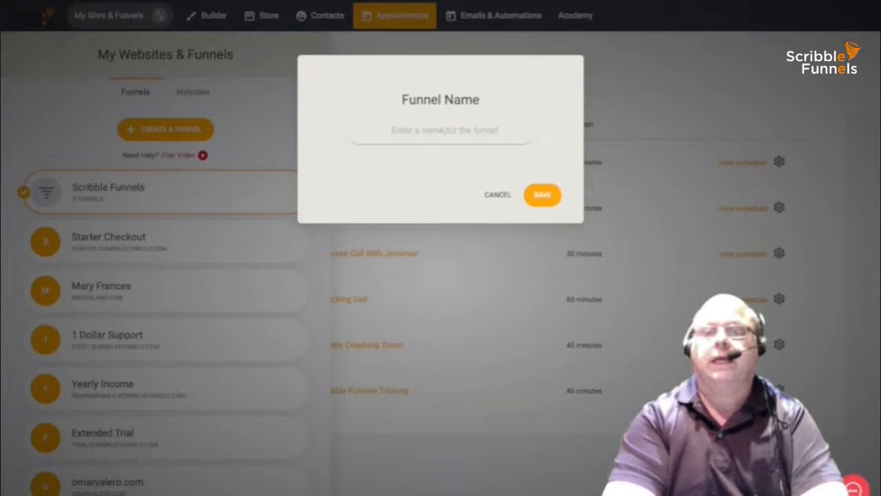
- Name the new funnel 'Should Have Turned Right 2' and create it
text(Shoul)
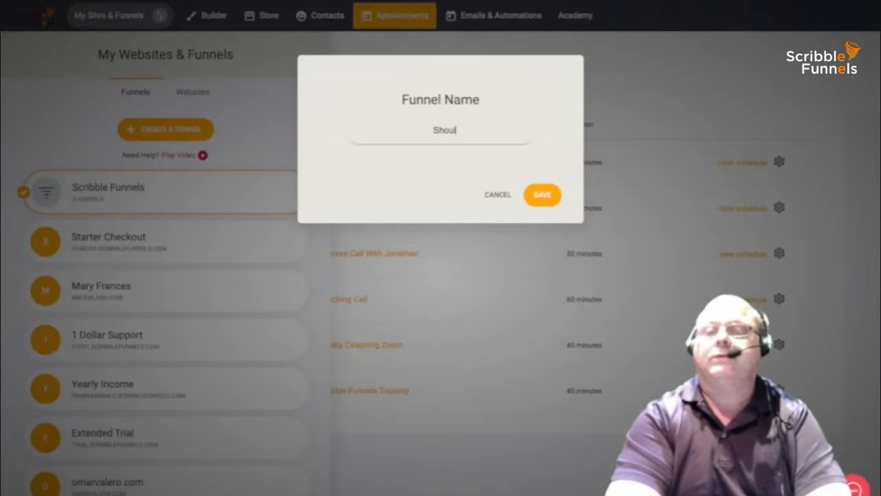
text(d Have)
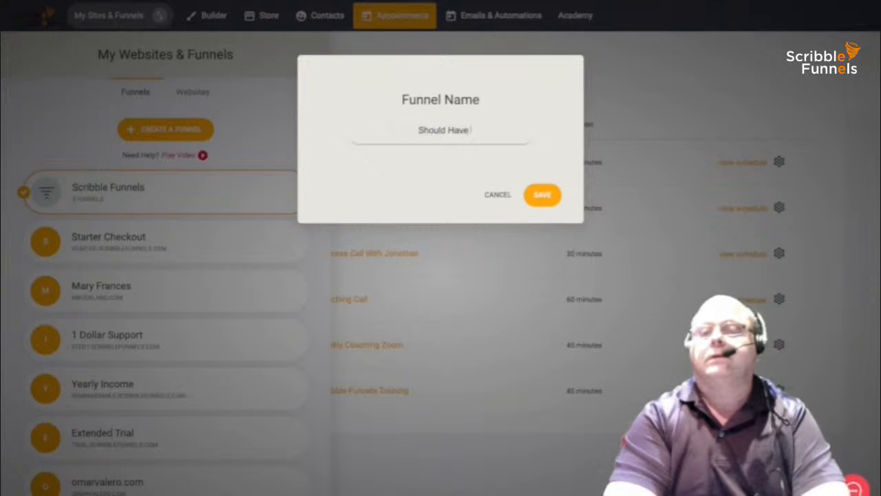
text( Turen)
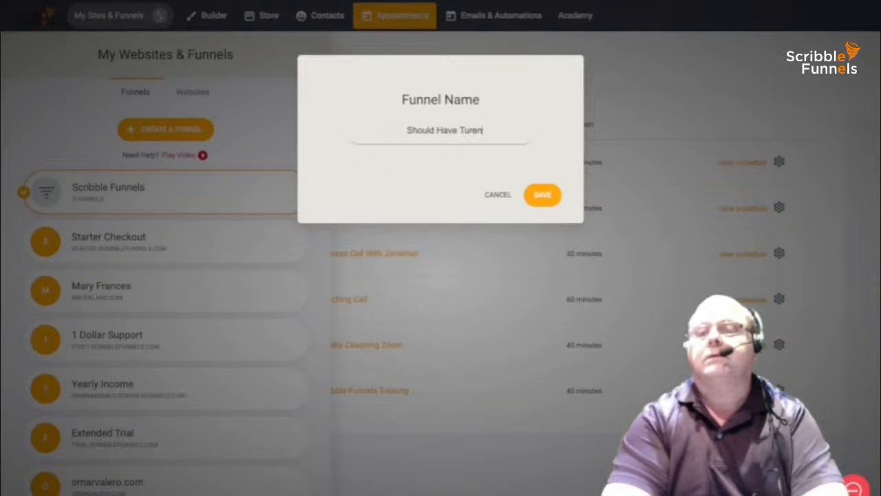
key(BackSpace)
key(BackSpace)
key(BackSpace)
text(rned)
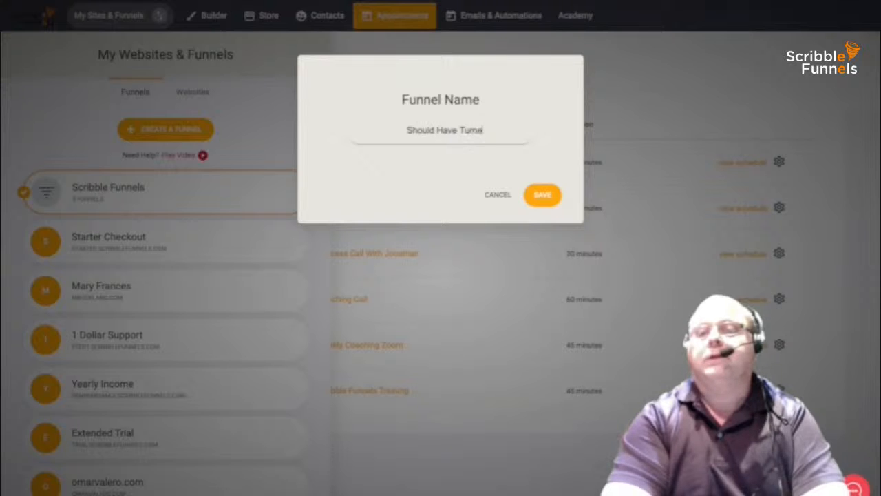
text( Right)
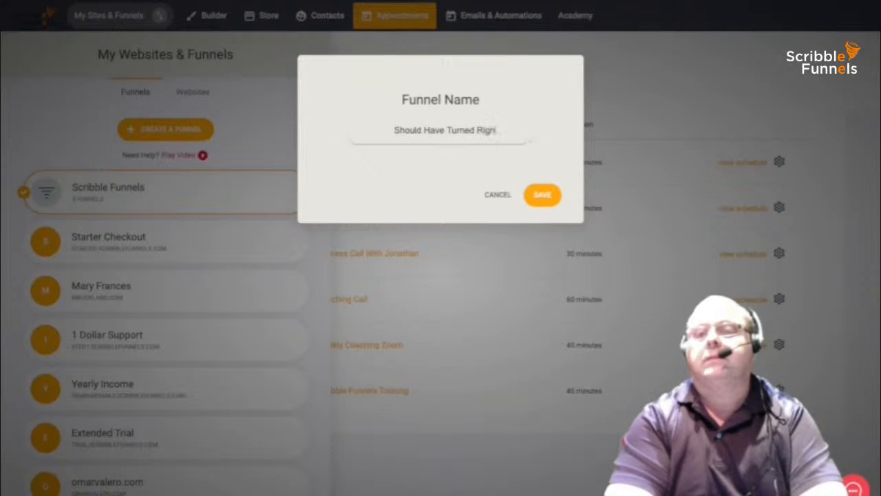
text( 2)
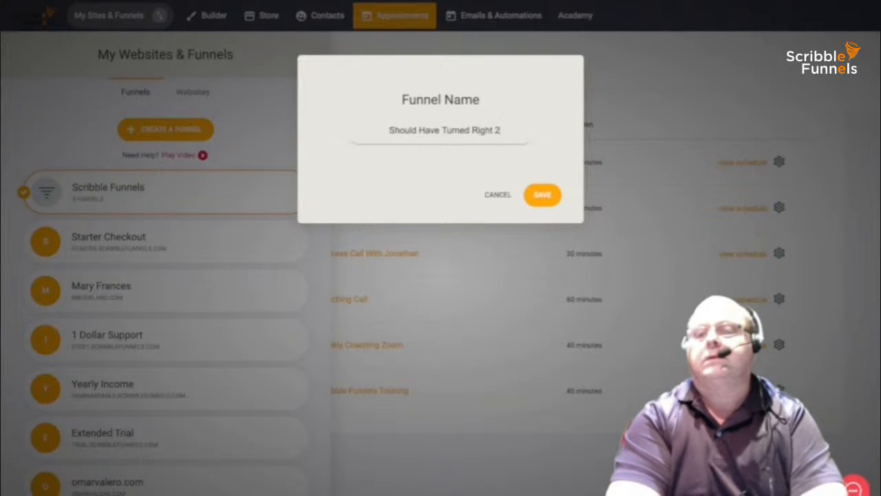
key(BackSpace)
key(BackSpace)
text(2)
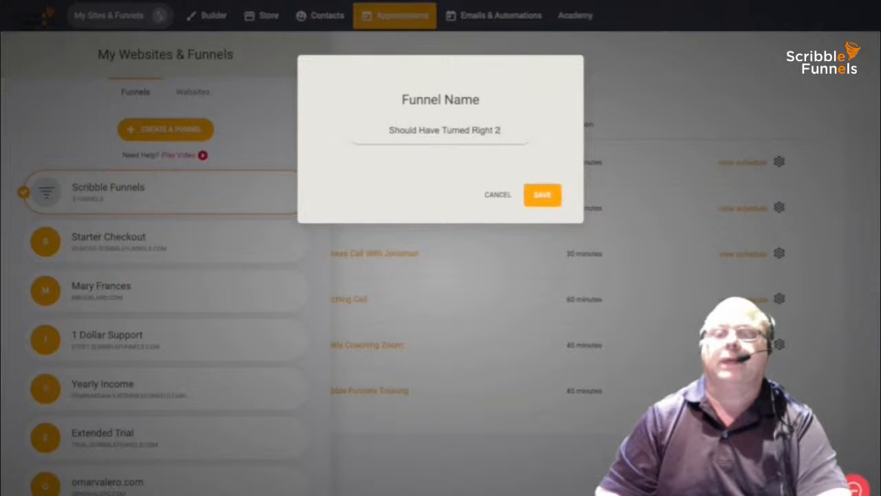
key(Return)
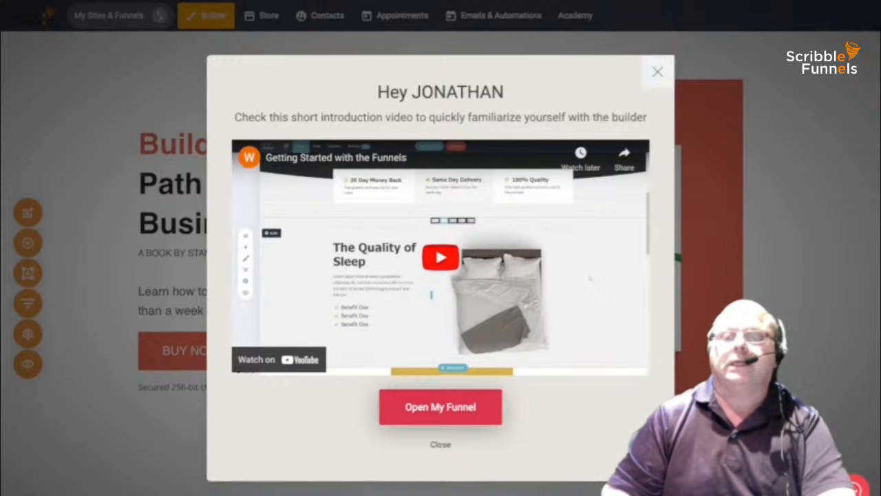
- Play the builder's intro video, then close it to reveal the Landing Page, Checkout and Thank You steps
click(440, 257)
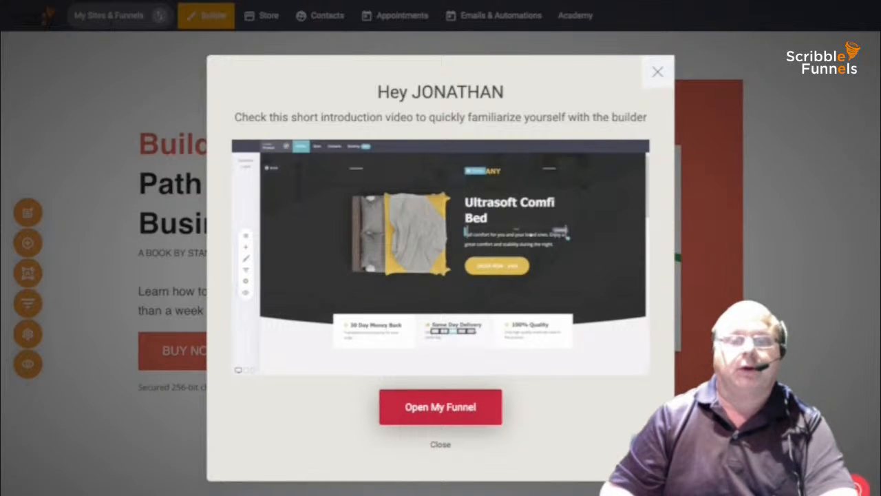
click(440, 407)
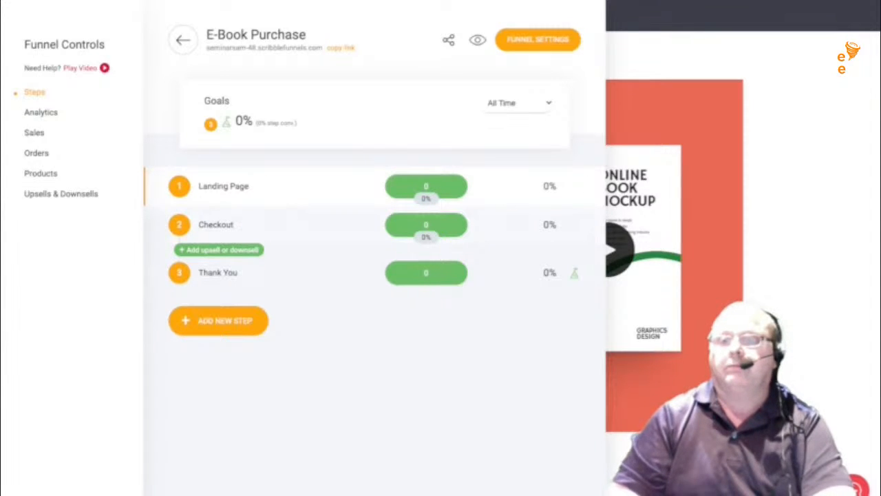
- Hide the funnel steps panel and select the landing page headline's full text
click(661, 103)
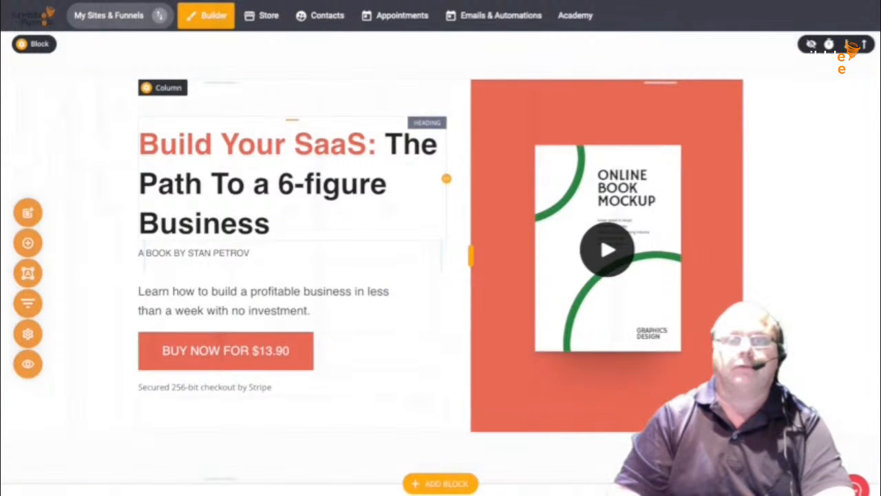
click(211, 145)
drag(211, 144, 160, 144)
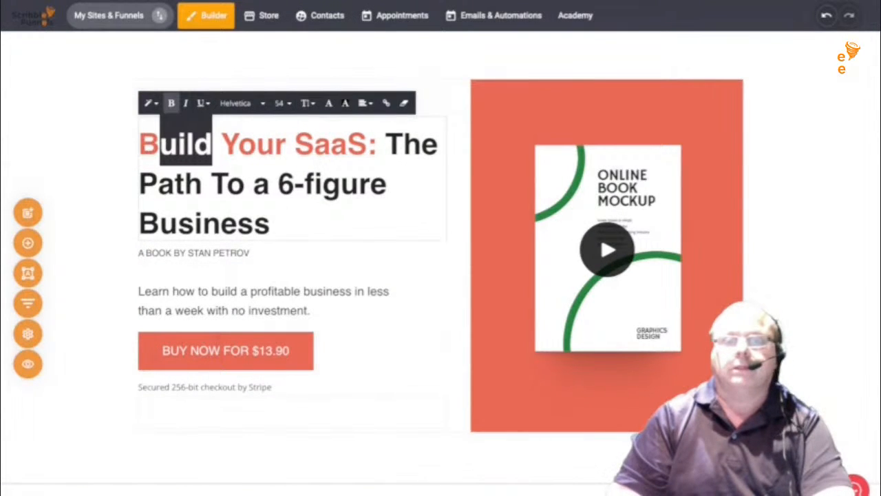
click(159, 145)
click(270, 223)
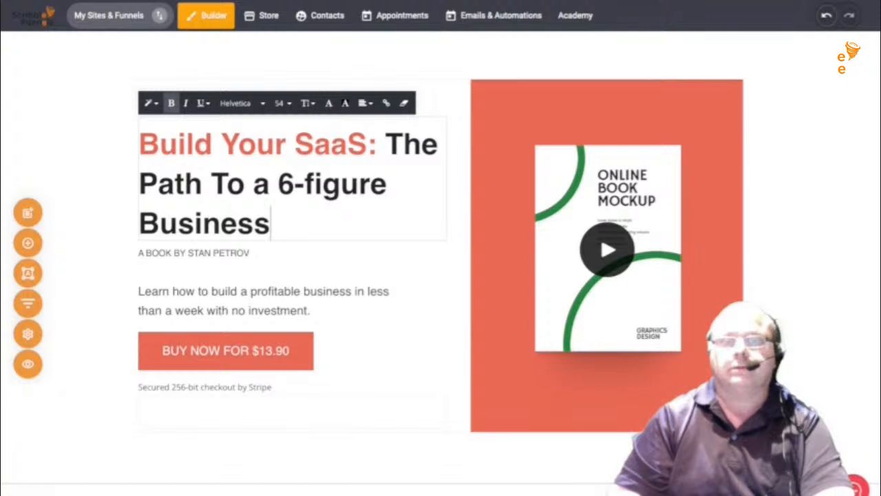
drag(271, 223, 139, 143)
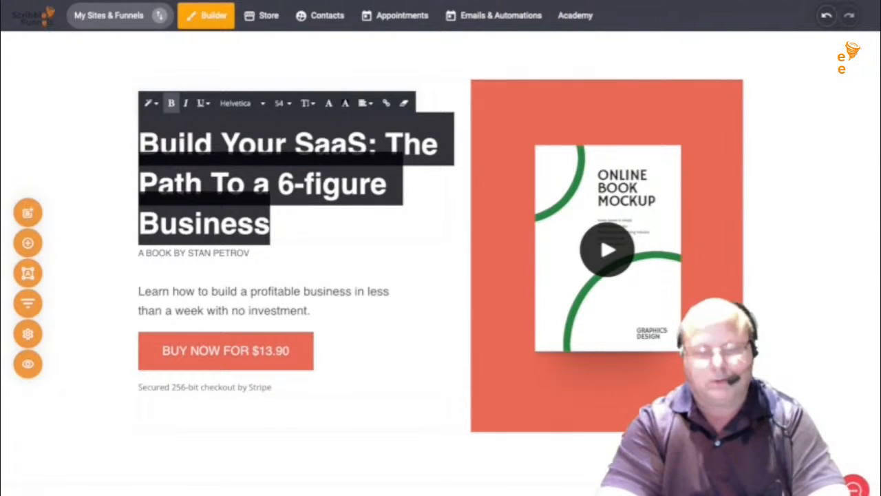
- Type the new headline 'Pre-order Your Copy Of Should Have Turned Right'
text(Ge)
key(BackSpace)
key(BackSpace)
text(Pr)
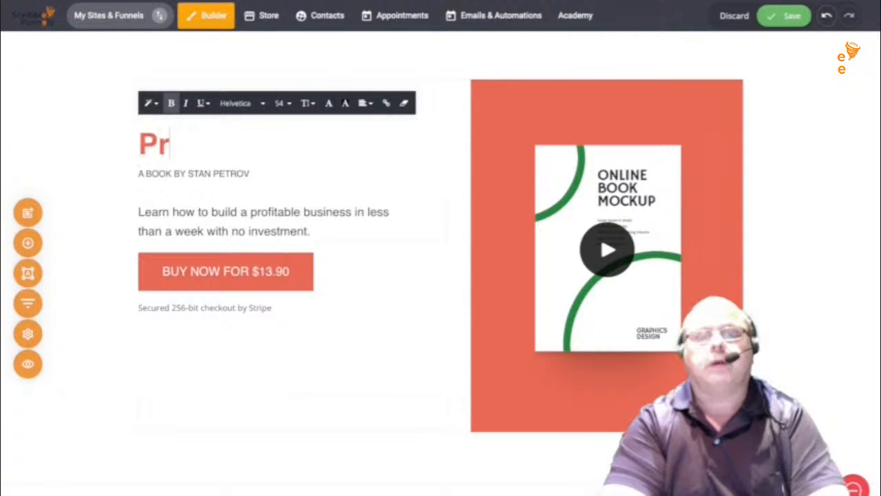
text(e0p)
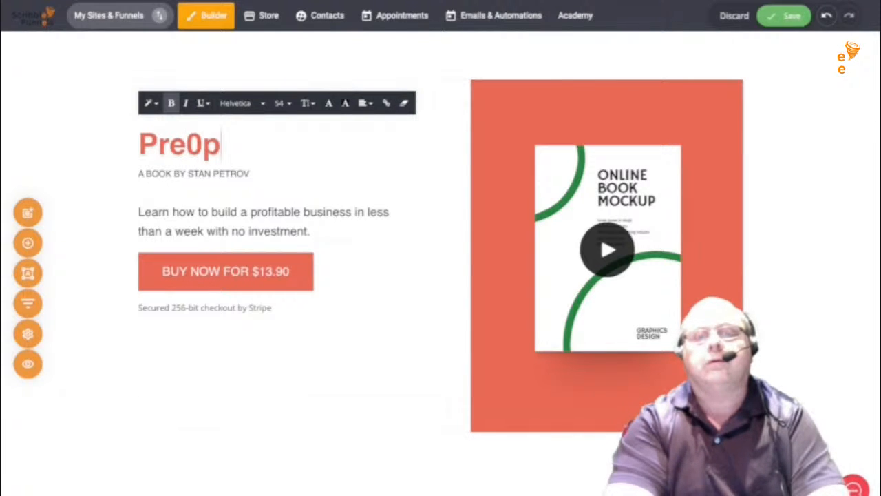
key(BackSpace)
key(BackSpace)
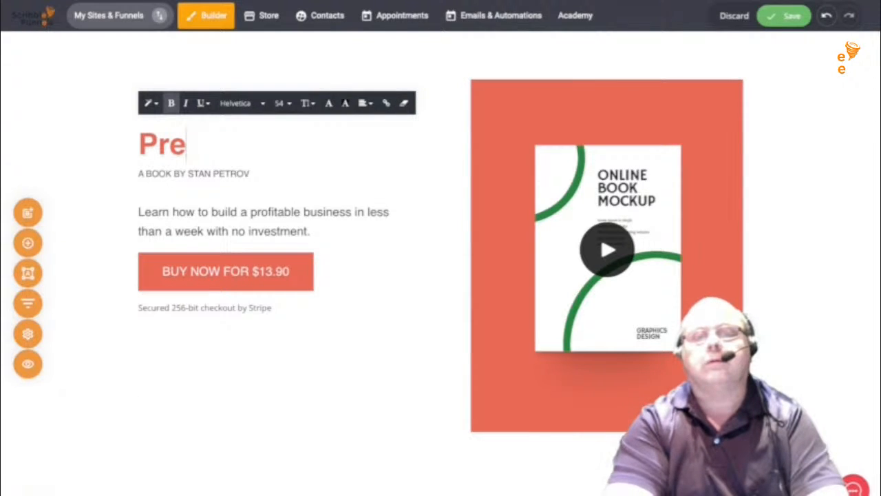
text(-o)
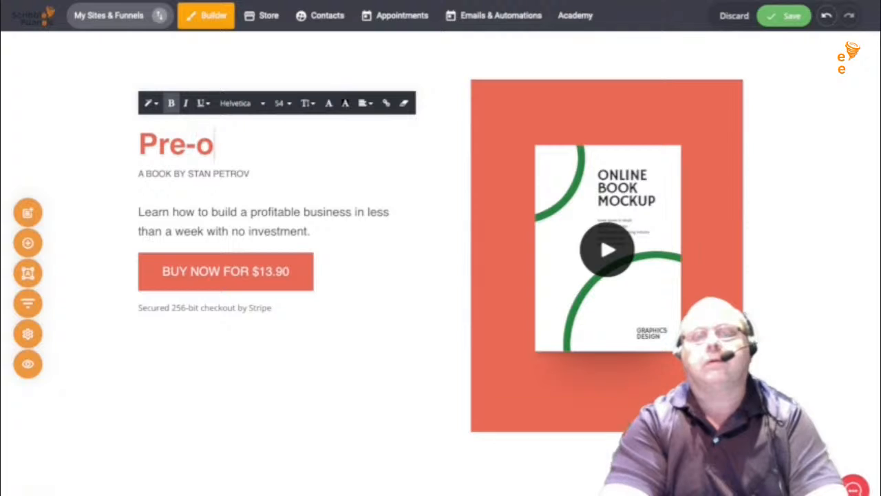
text(rder Your)
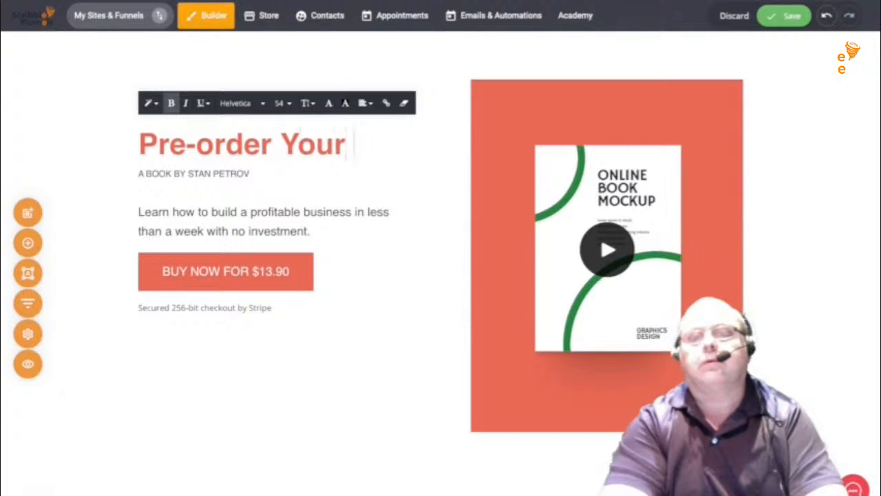
text( C)
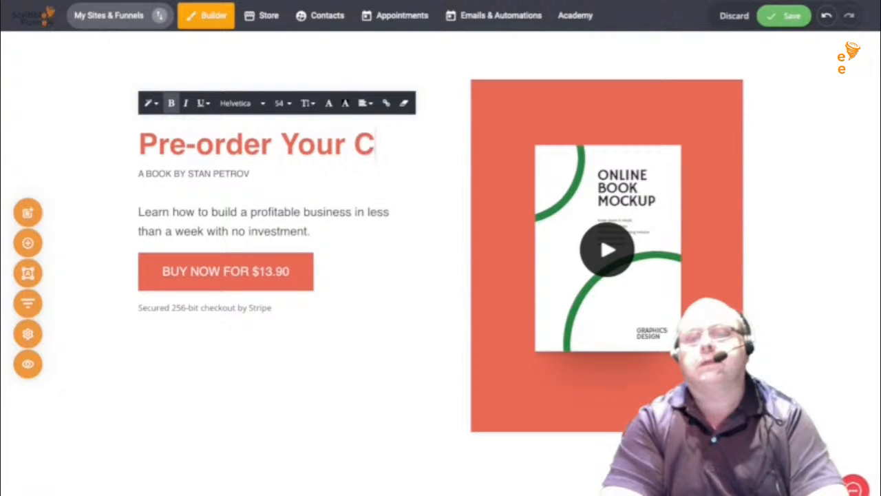
text(opy Of)
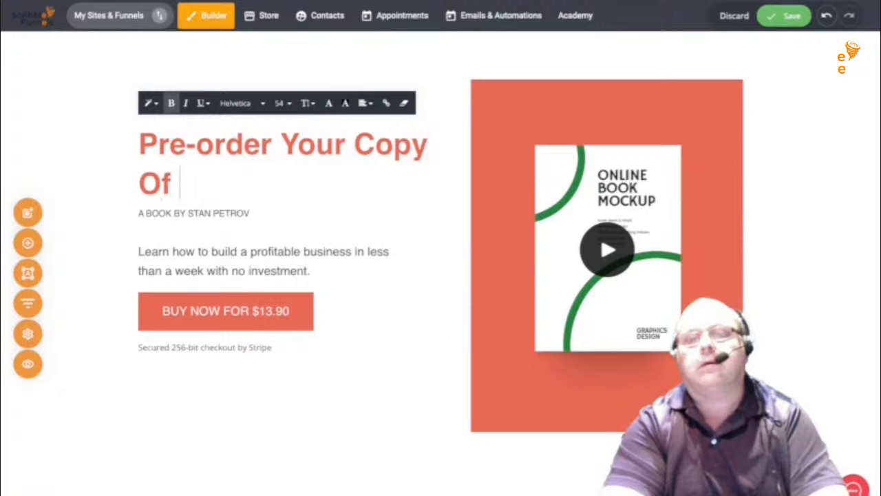
text( Should have)
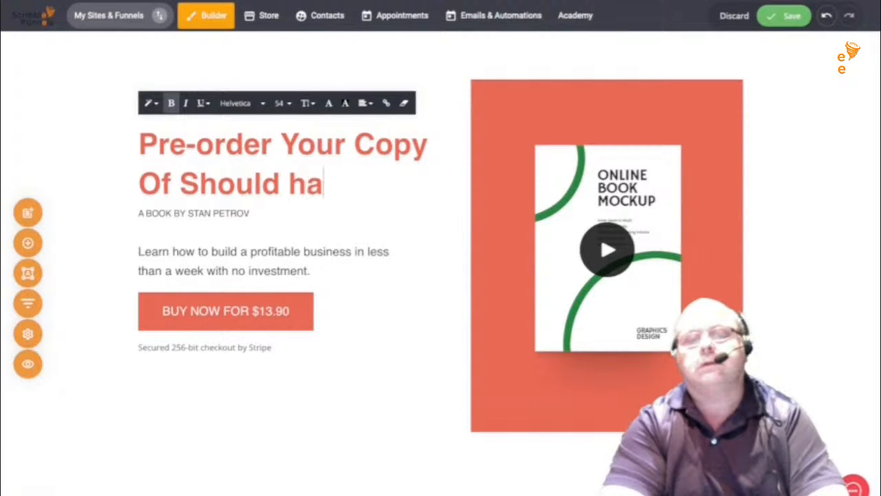
key(BackSpace)
key(BackSpace)
key(BackSpace)
key(BackSpace)
text(H)
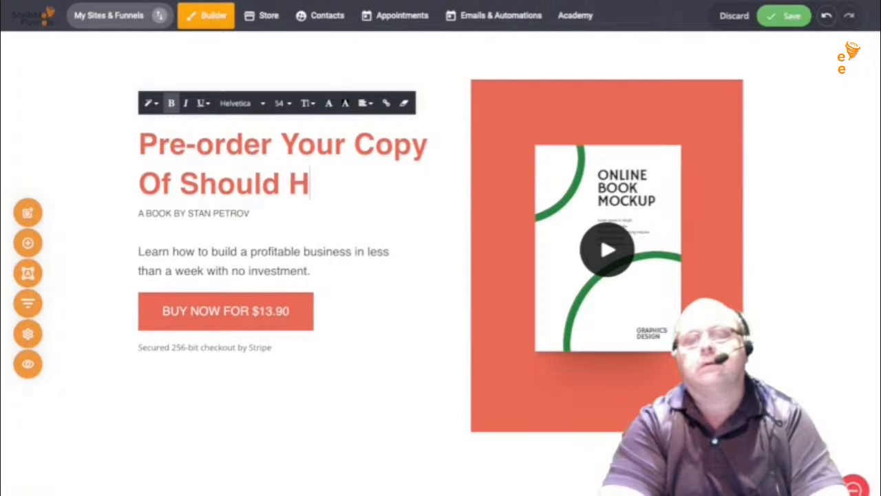
text(ave Tur)
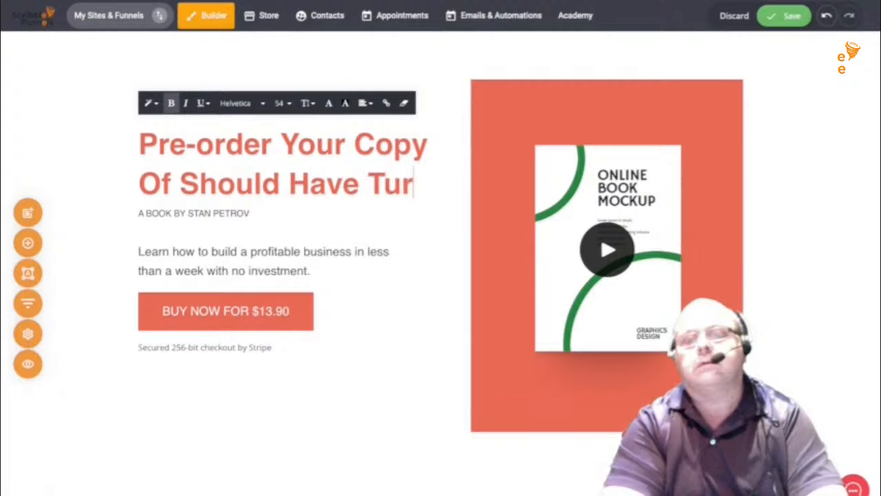
text(ned Right)
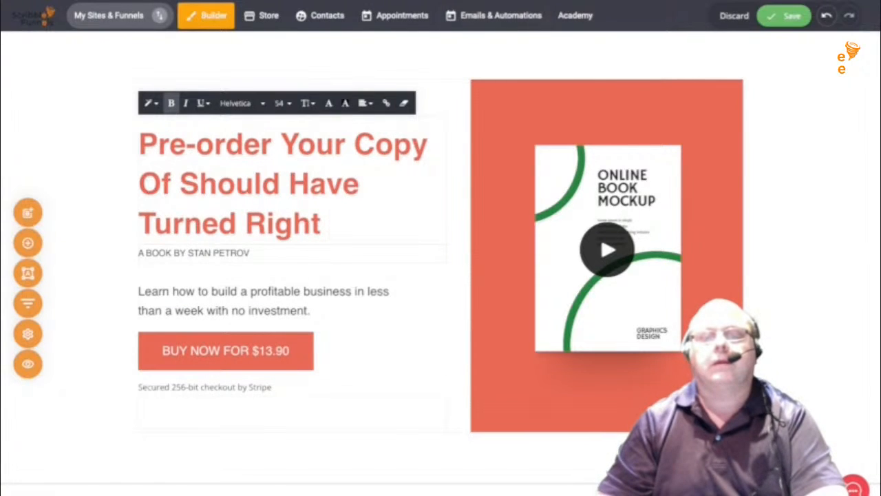
- Replace the template author name in the byline with the book author's full name
click(250, 253)
drag(250, 252, 188, 253)
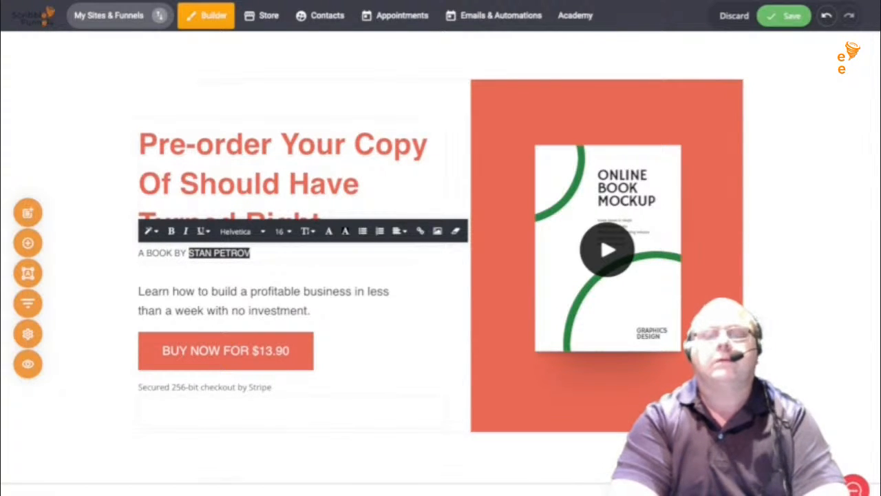
text(Jonathan)
key(BackSpace)
key(BackSpace)
key(BackSpace)
key(BackSpace)
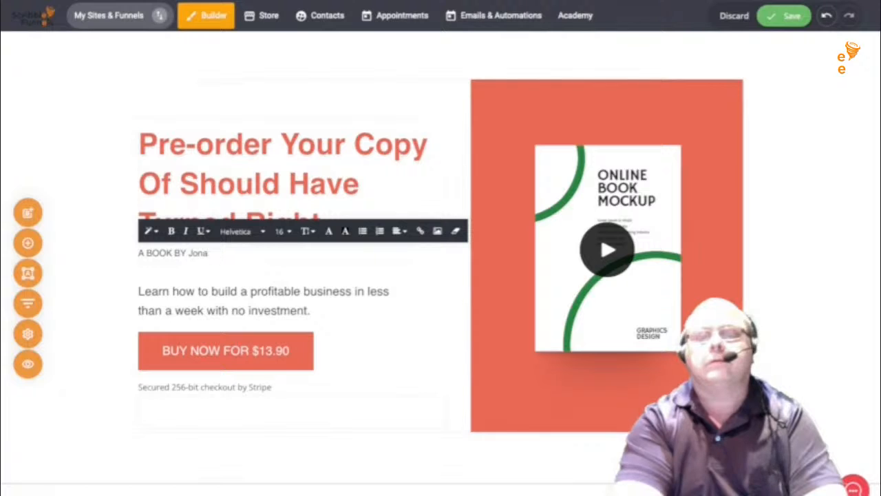
key(BackSpace)
key(BackSpace)
key(BackSpace)
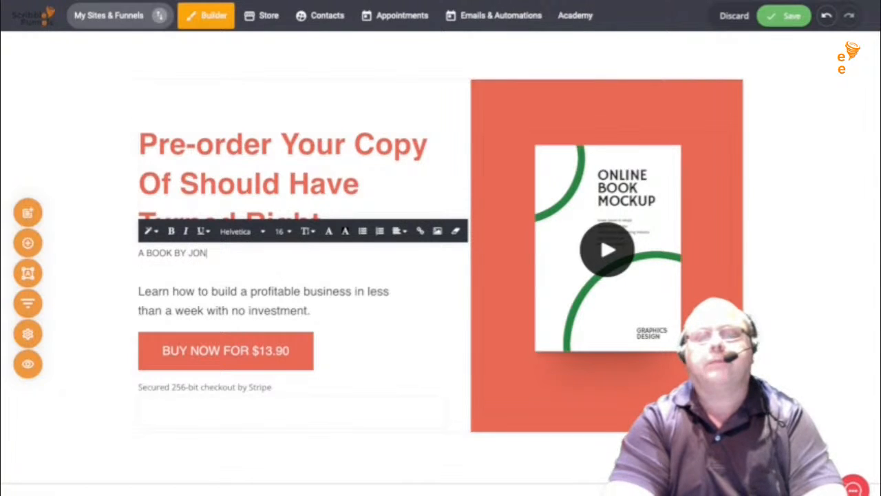
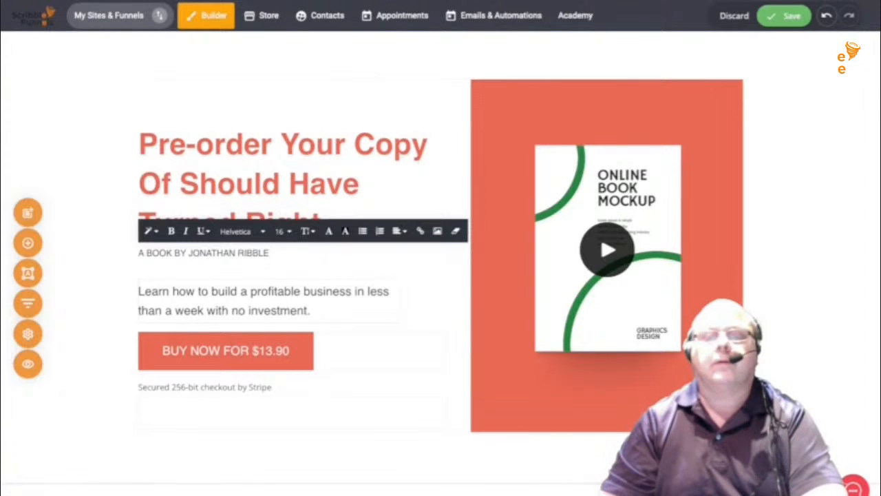
double_click(224, 291)
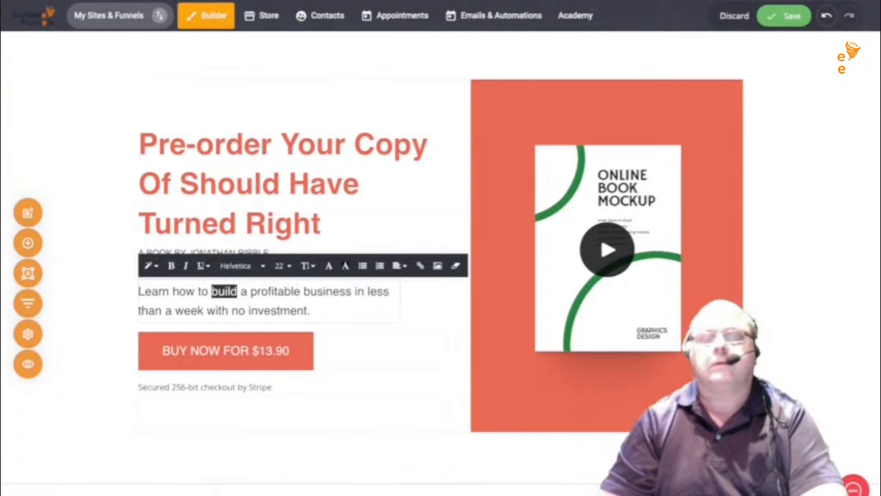
- Start the paragraph with 'WINNERS MAKE DECISIONS FAST AND CHANGE THEM SLOW…'
drag(311, 311, 137, 291)
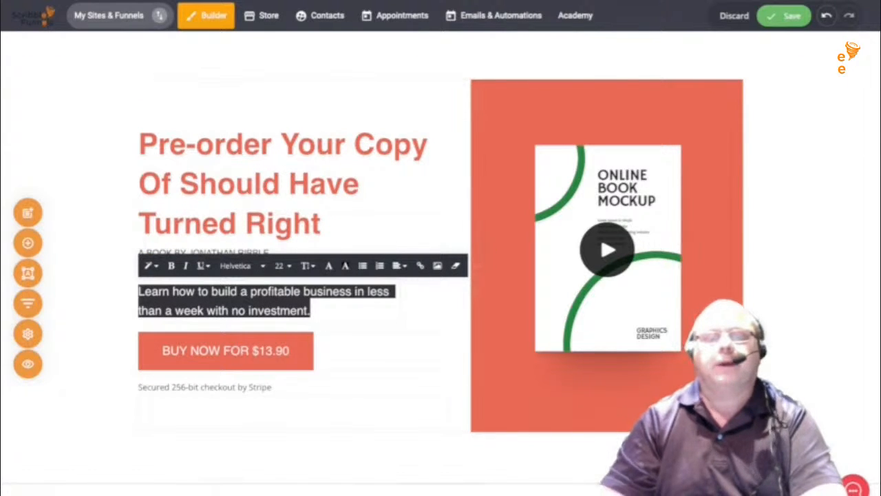
text(MAKE)
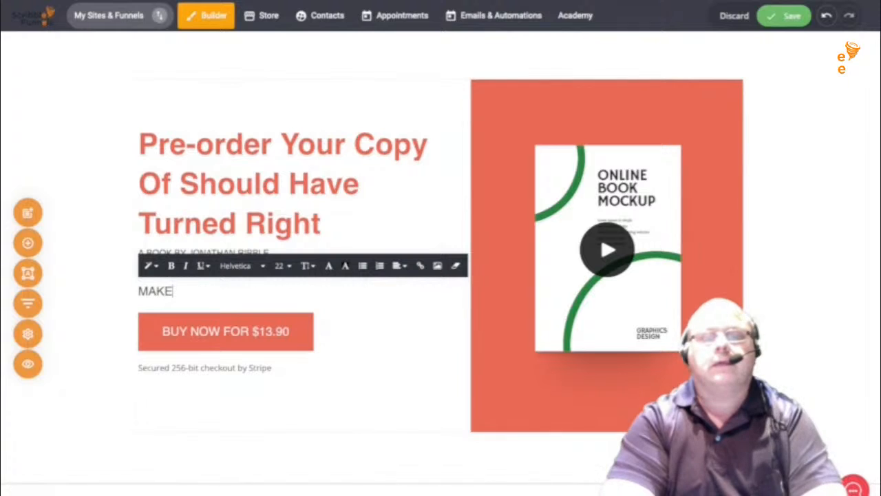
key(BackSpace)
key(BackSpace)
key(BackSpace)
key(BackSpace)
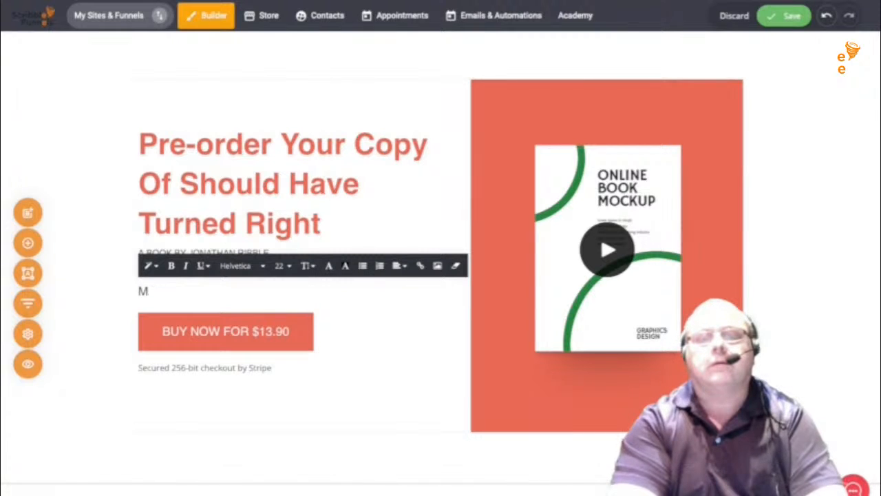
text(WIO)
text(N)
key(BackSpace)
key(BackSpace)
text(NNER)
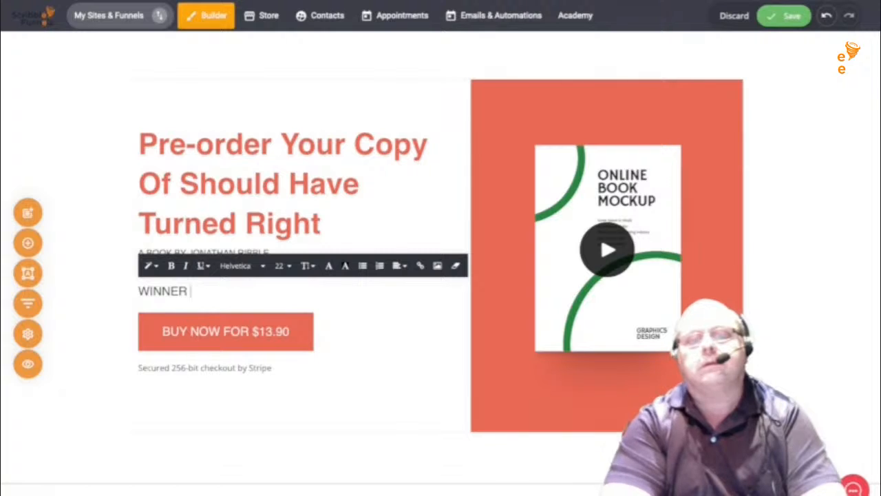
key(BackSpace)
text(S )
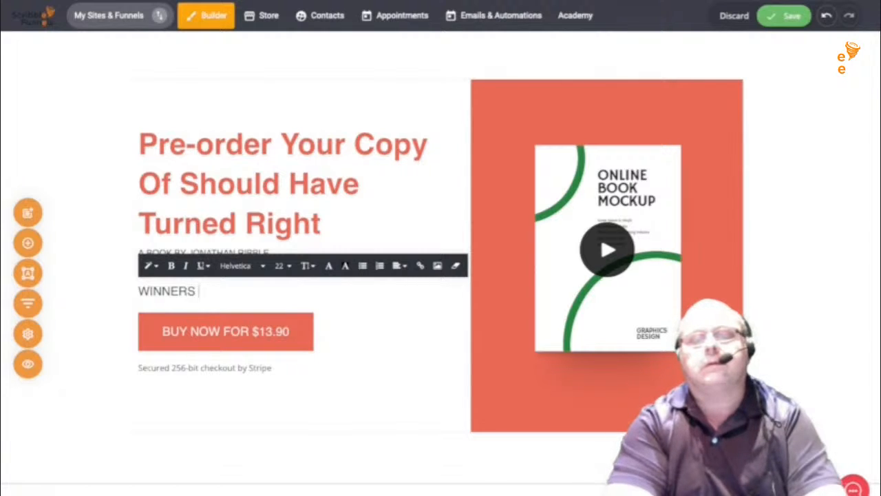
text(MAKE )
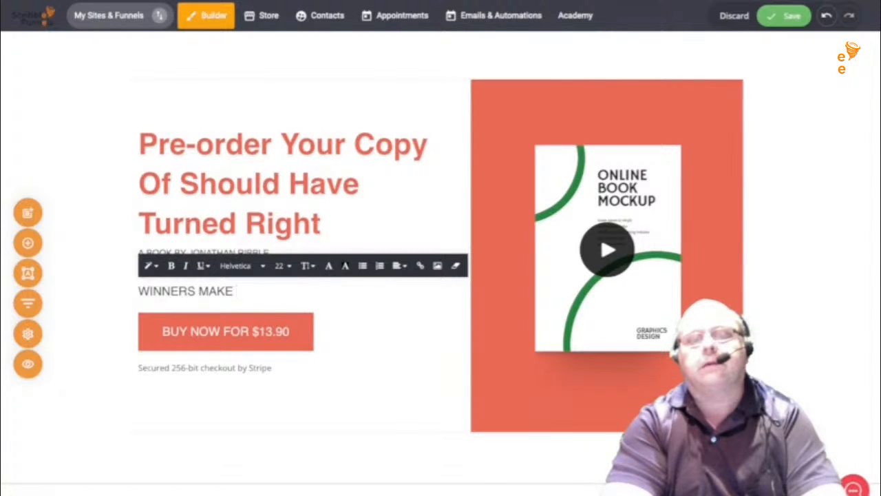
text(DECISION)
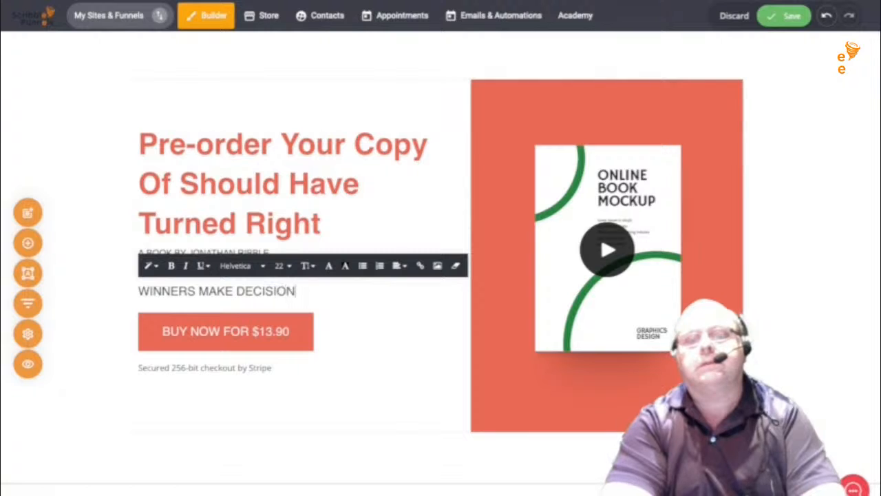
text(S)
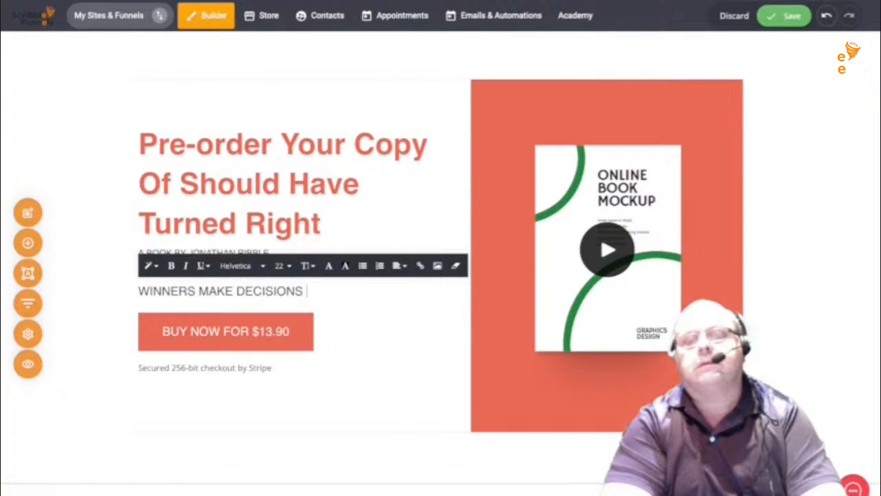
text( FAST )
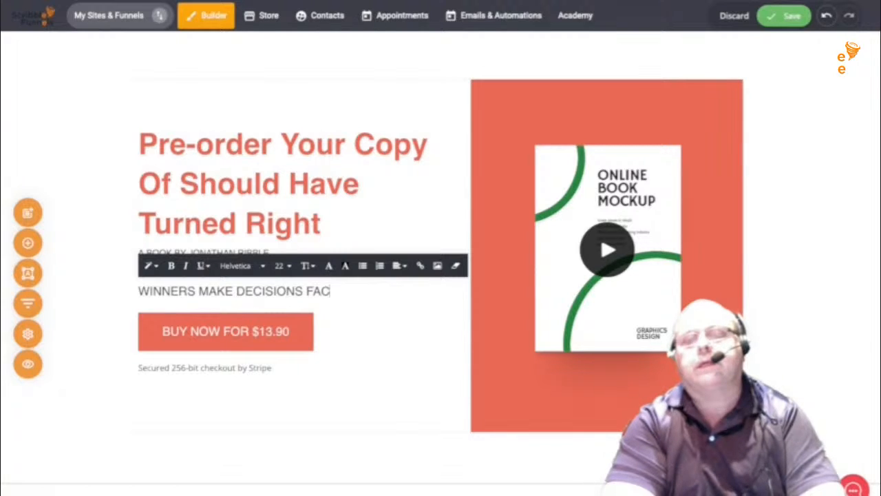
text(AND CHANG)
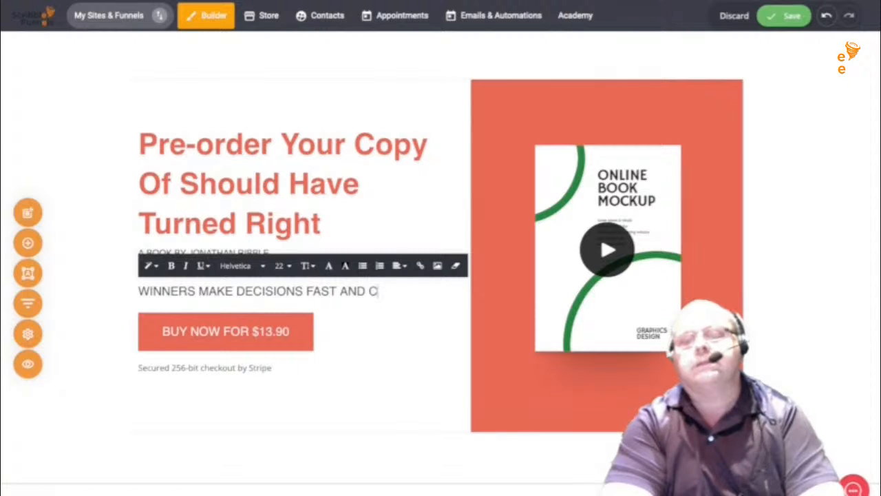
text(E THEM SO)
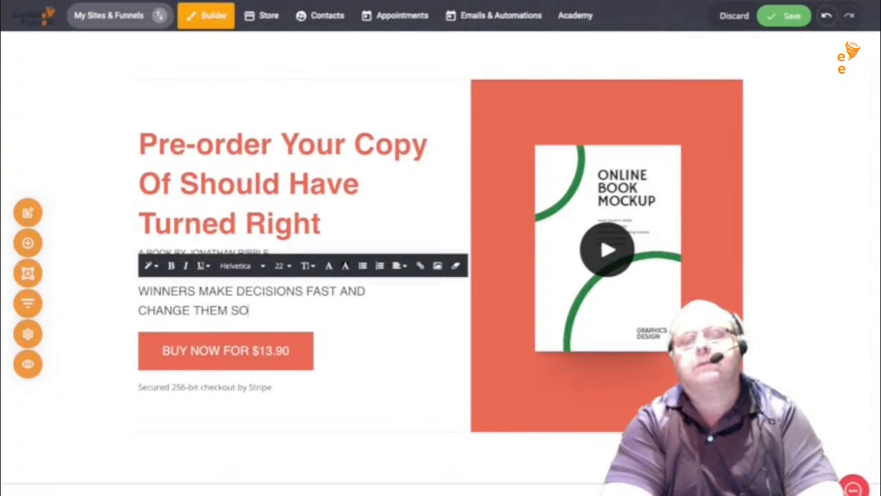
key(BackSpace)
text(LLO)
key(BackSpace)
key(BackSpace)
text(O)
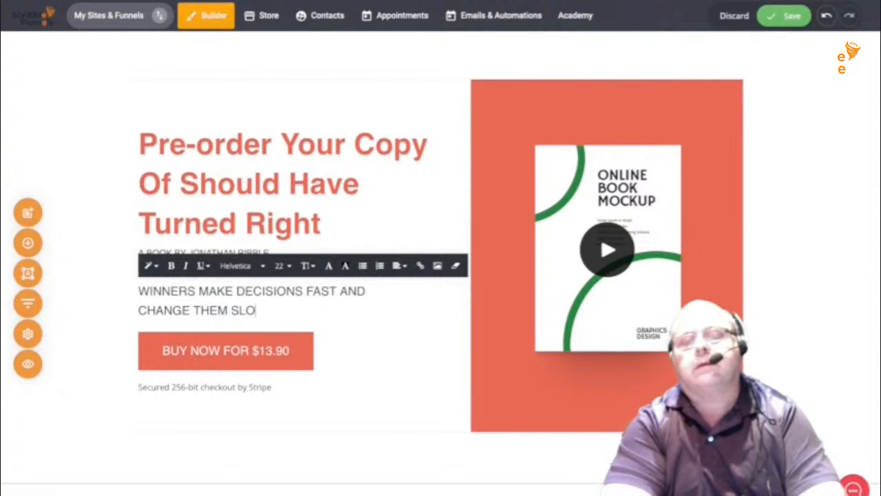
text(WER)
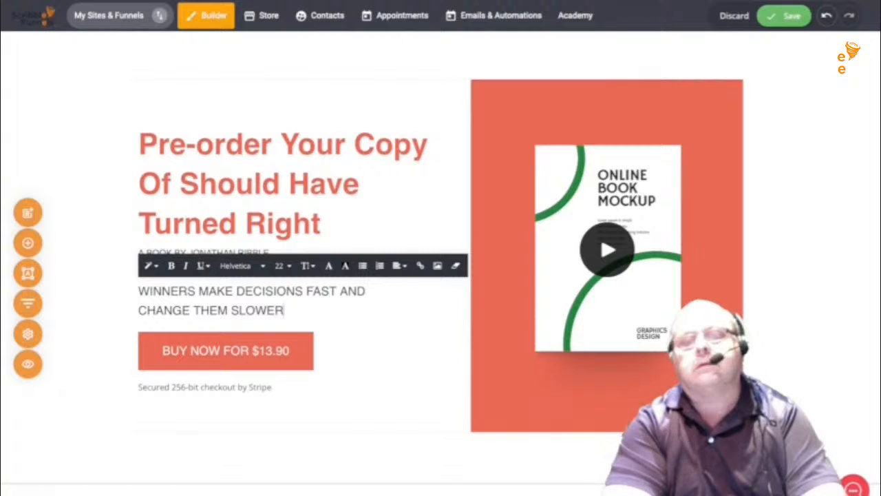
key(BackSpace)
key(BackSpace)
- Finish it with '…LOSERS MAKE DECISIONS SLOWLY AND CHANGE THEM OFTEN! BE A WINNER ORDER YOUR BOOK TODAY'
text(LY)
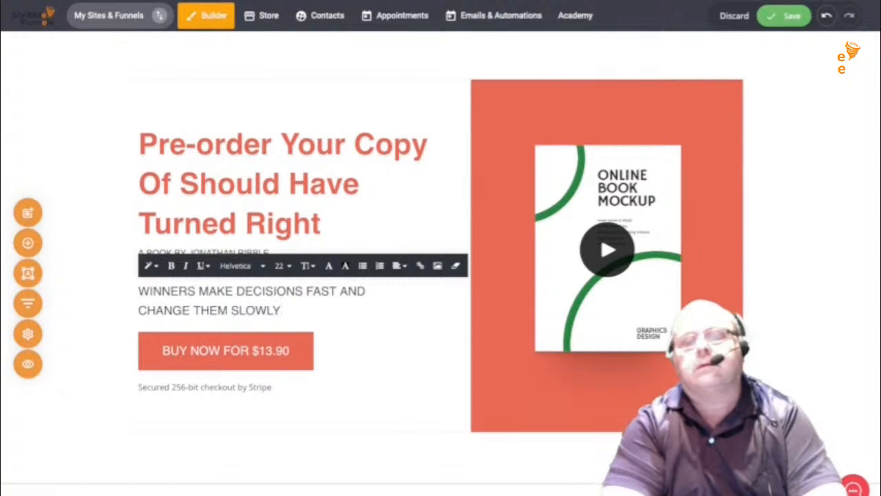
text(, LO)
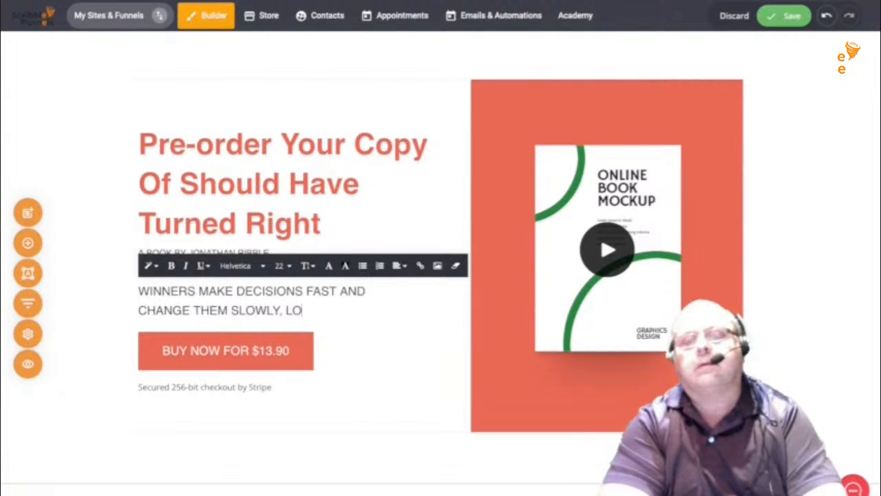
text(SERS )
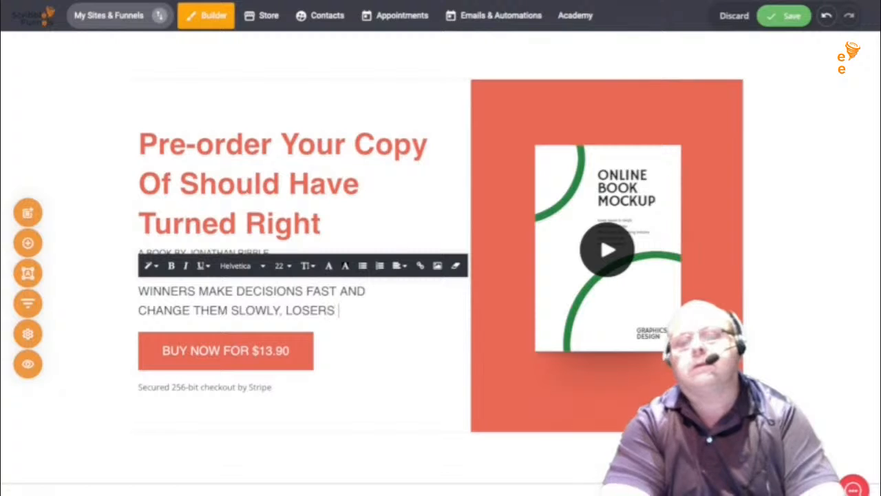
text(MAKE DES)
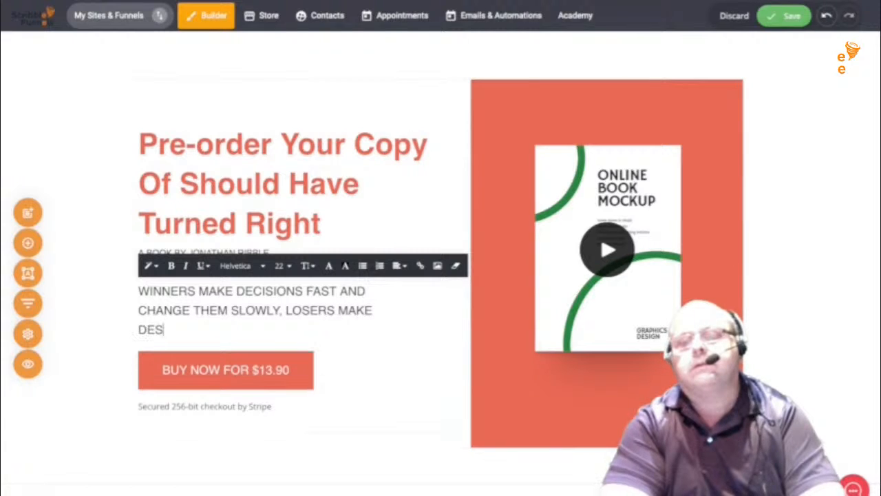
key(BackSpace)
text(CISION)
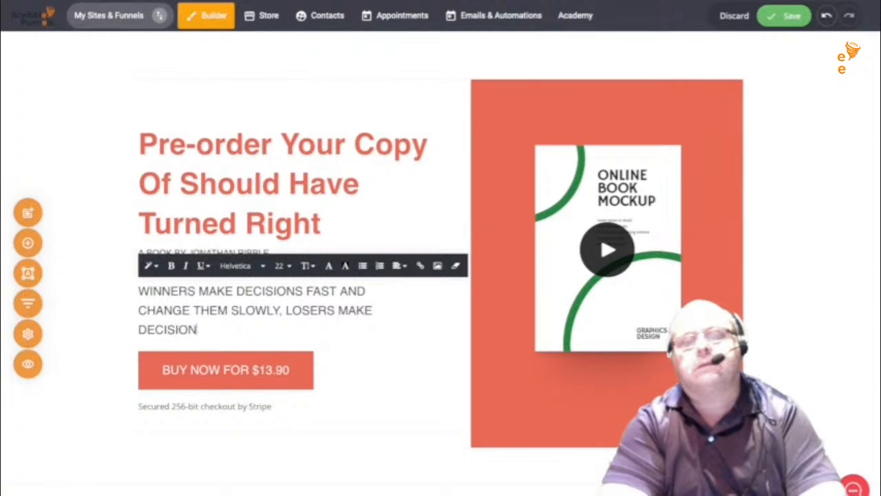
text(S S)
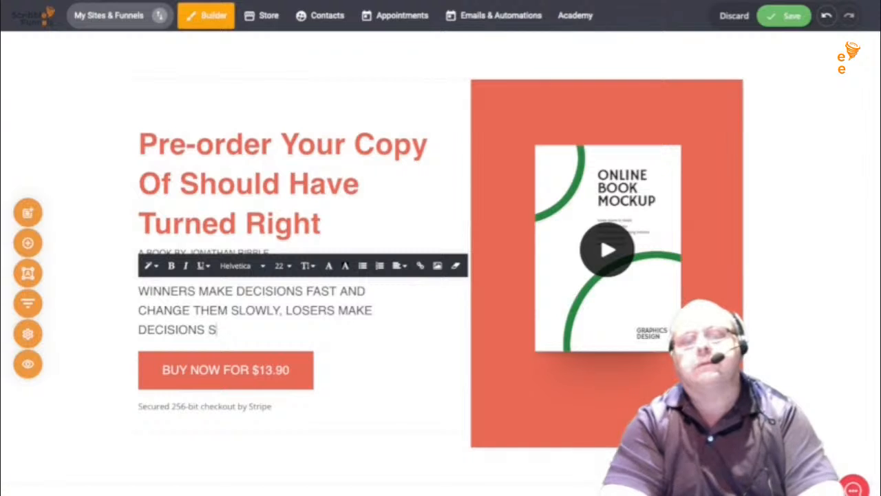
text(LOWL)
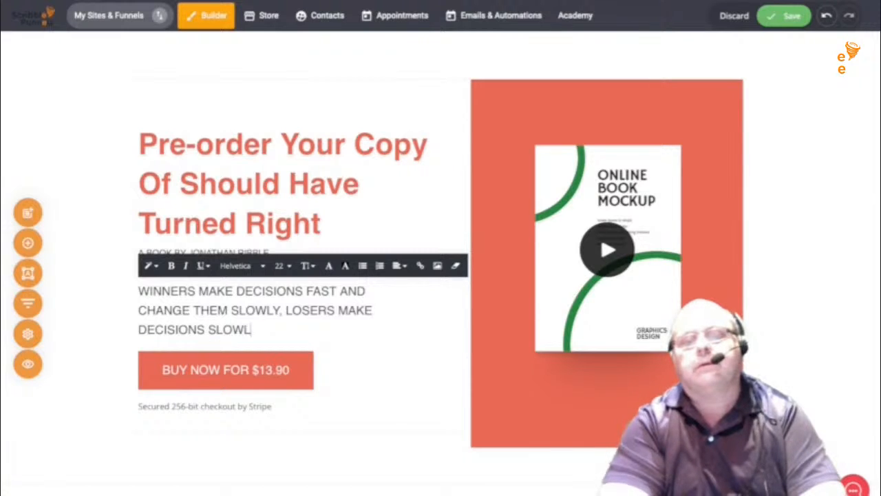
text(Y AND)
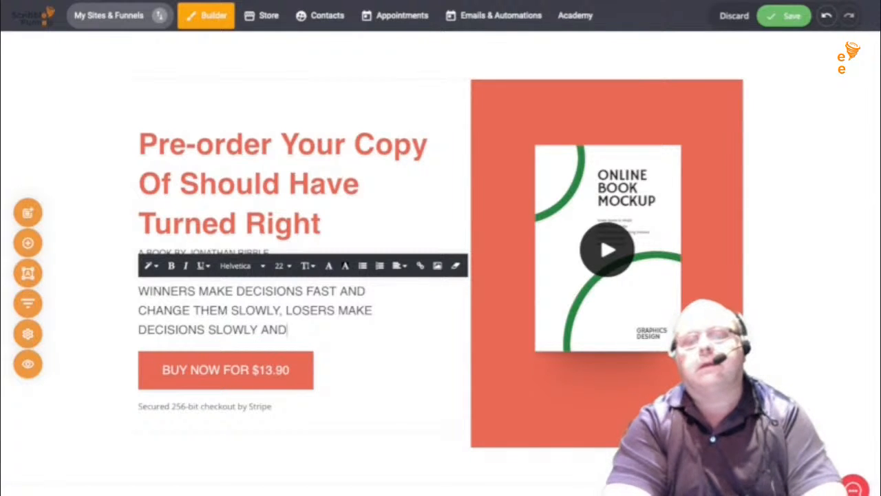
text( CHANGE )
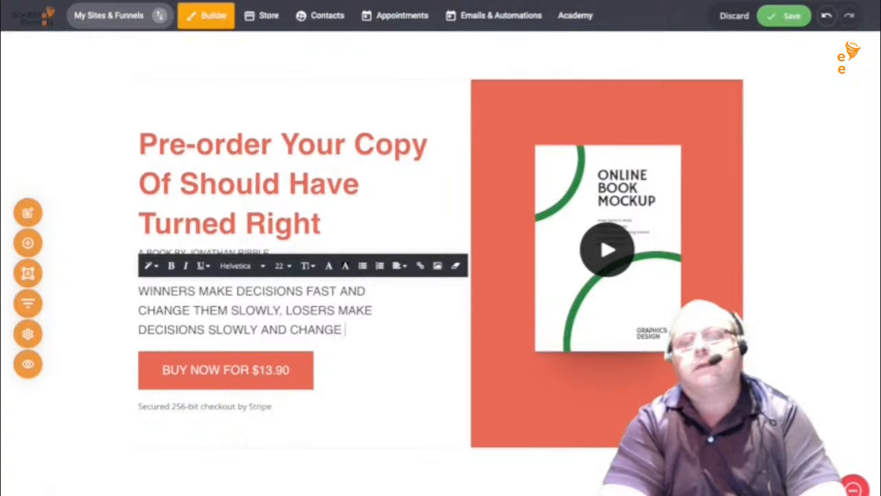
text(THEM OF)
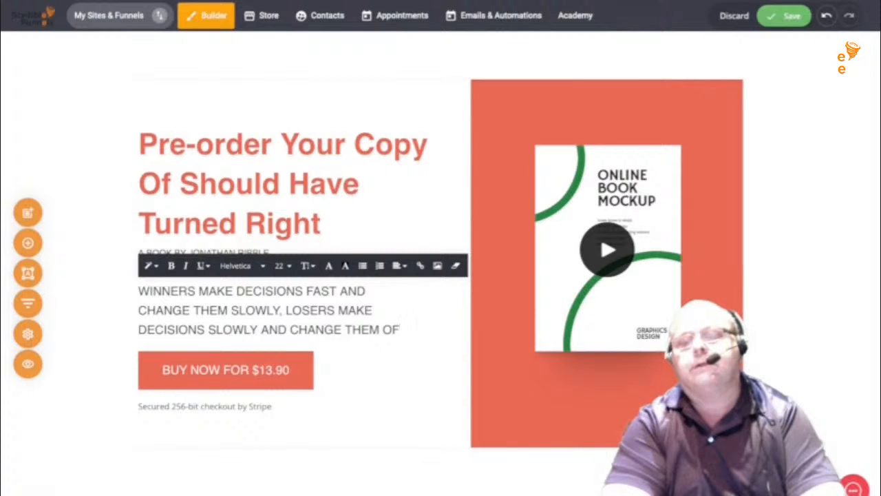
text(TEN! )
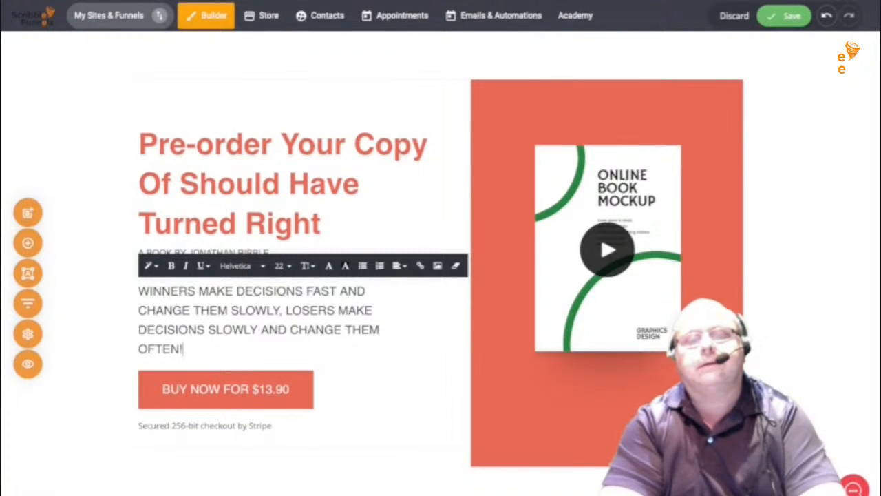
text(BE )
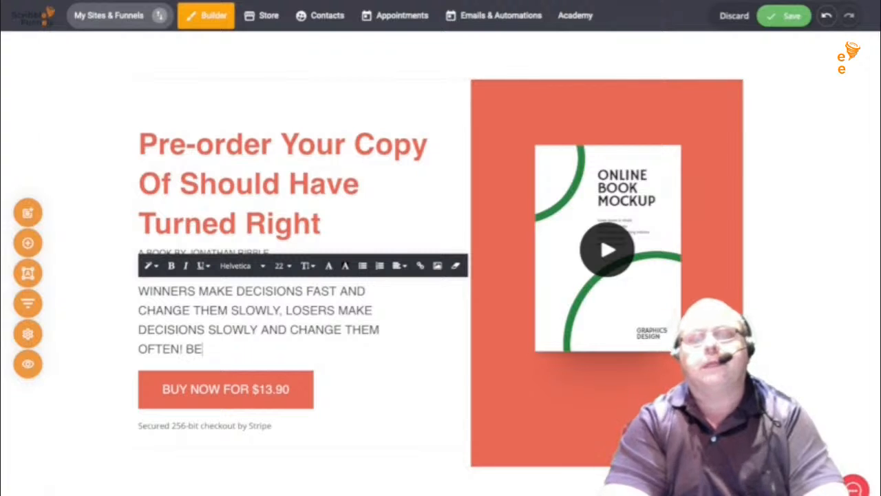
text(A WINNER)
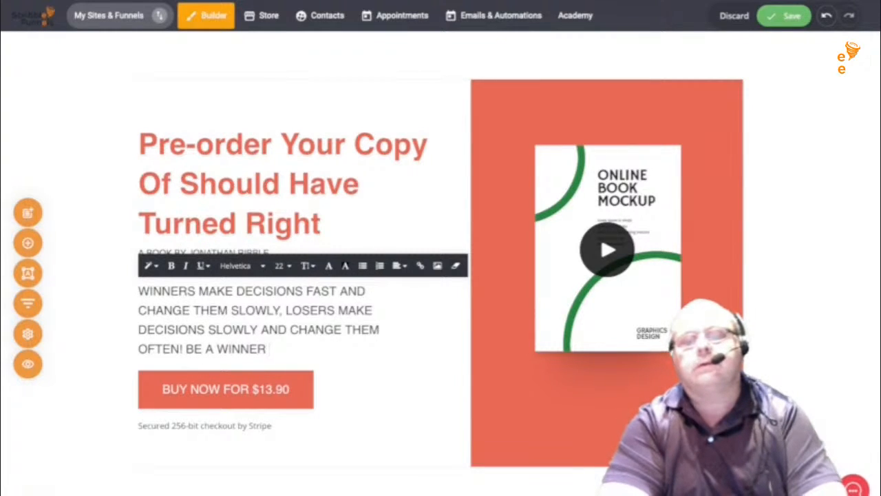
text( ORDER YOUR )
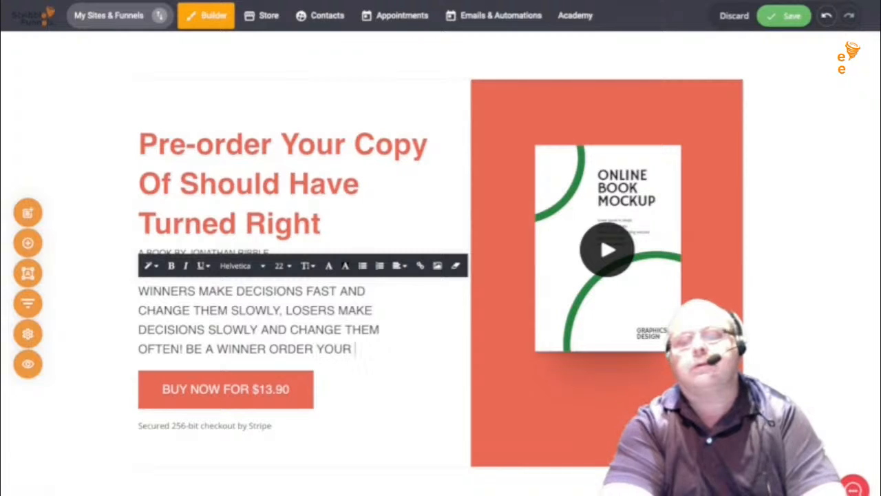
text(BOOK T)
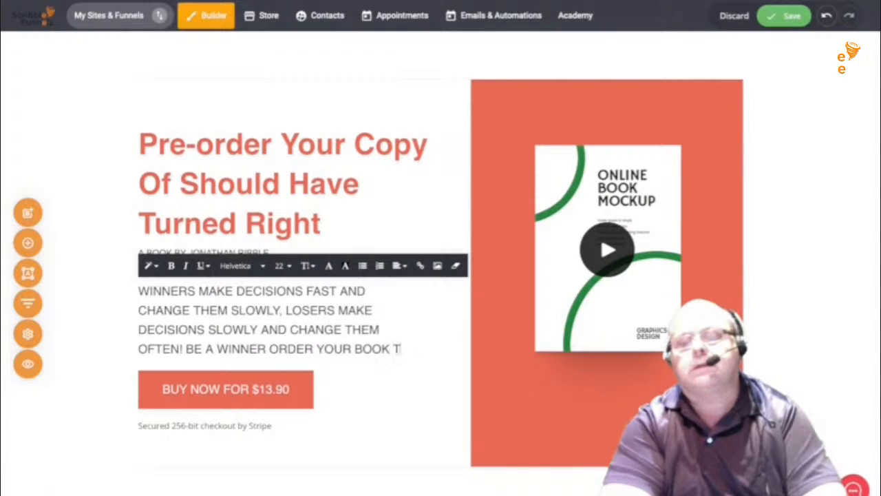
text(ODAY)
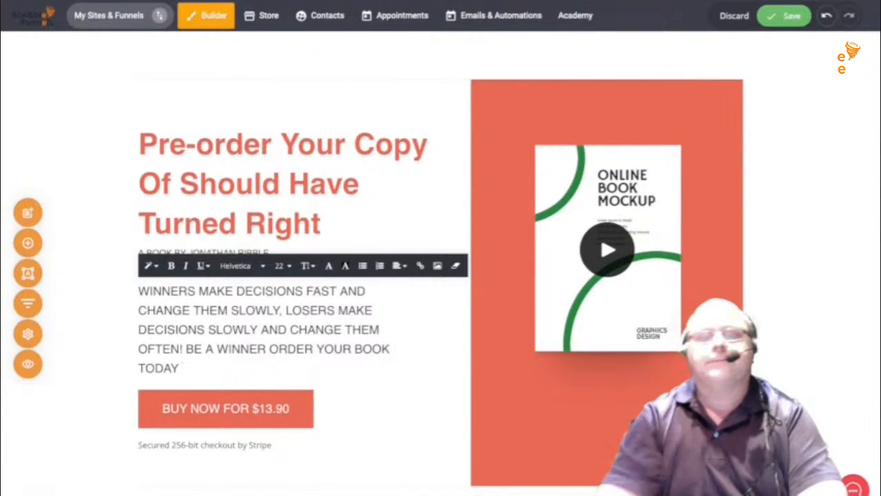
click(226, 408)
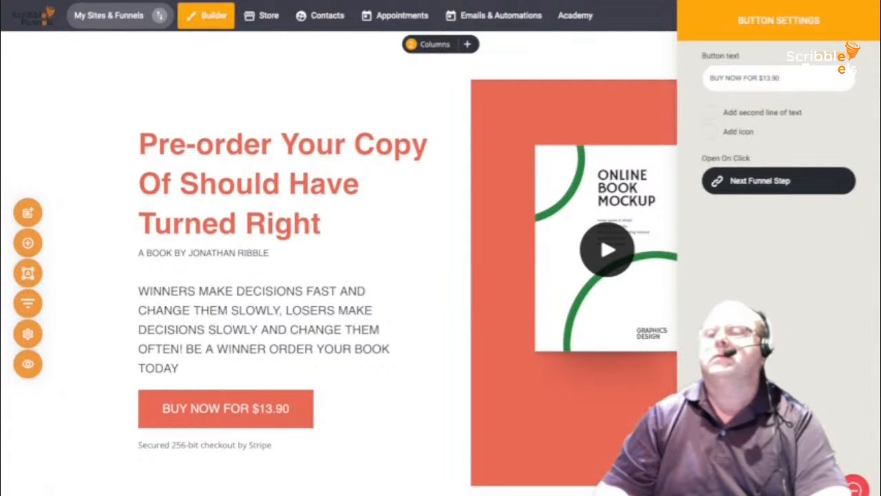
- Change the button price from 13.90 to 9.95 so it reads 'BUY NOW FOR $9.95'
drag(709, 78, 782, 79)
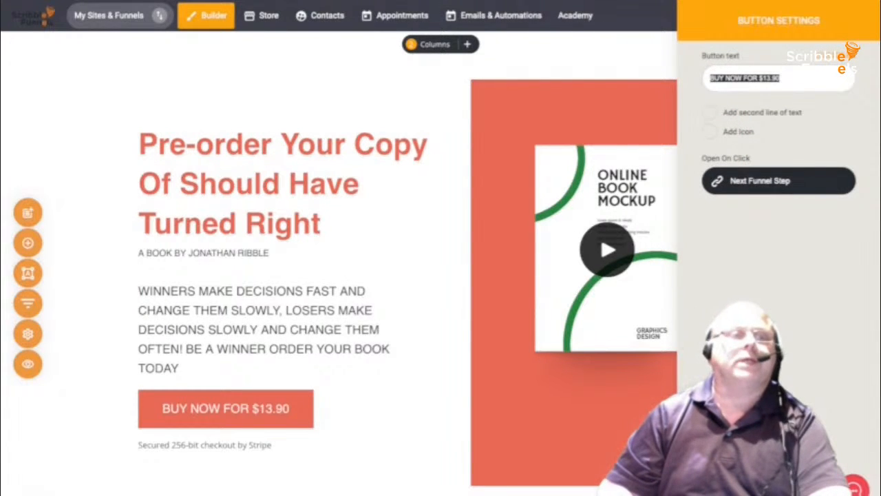
double_click(716, 78)
double_click(770, 78)
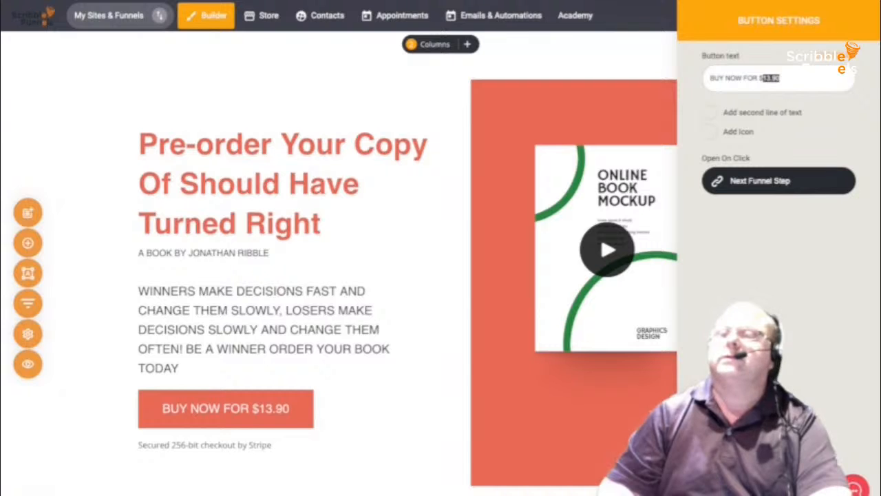
text(9)
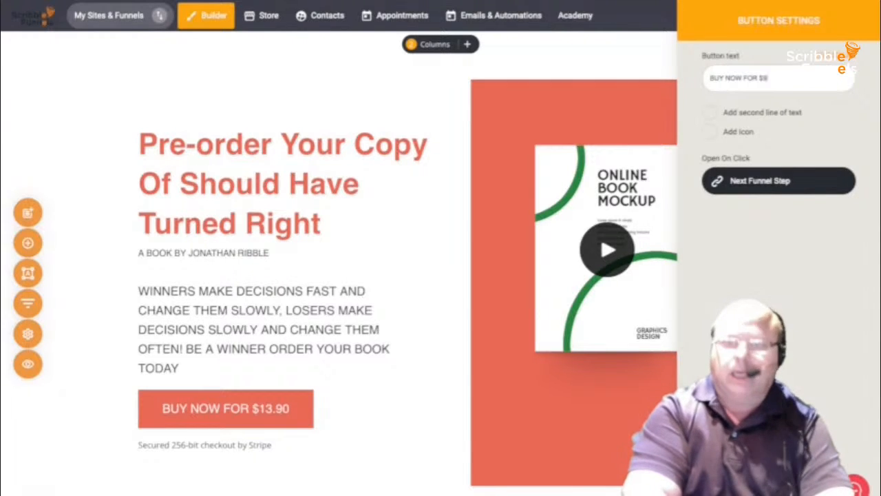
text(.99)
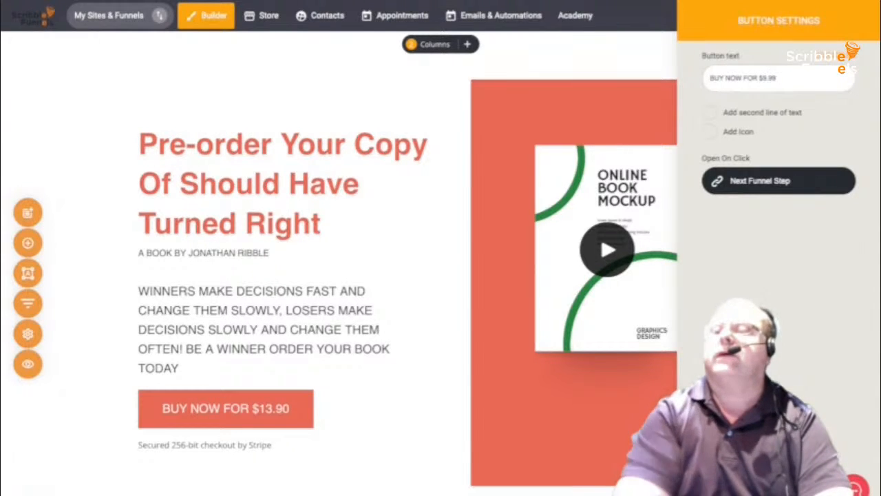
key(BackSpace)
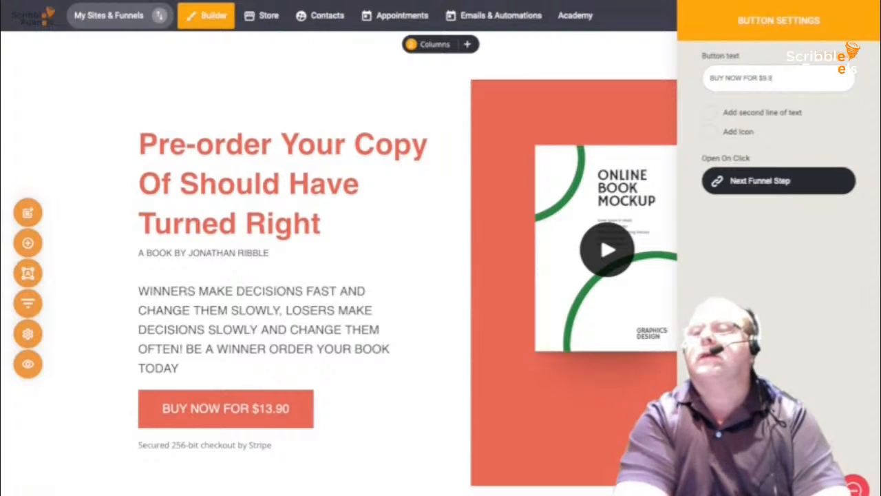
text(5)
key(BackSpace)
text(65)
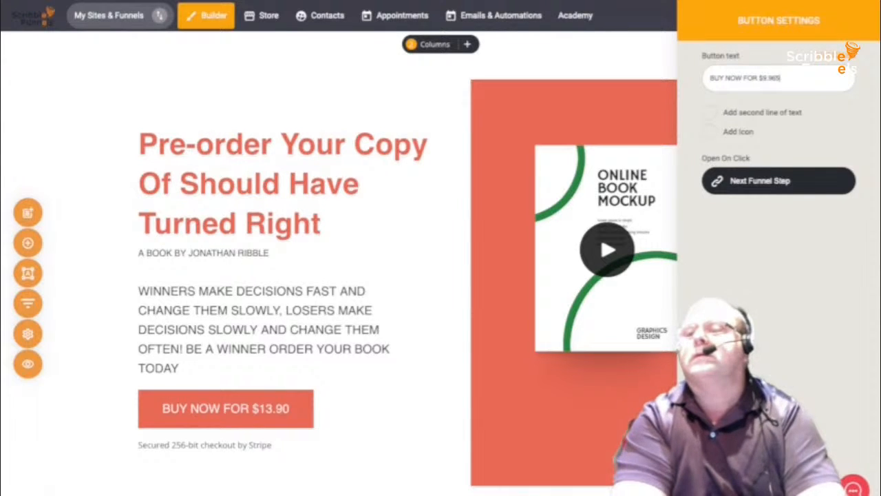
key(BackSpace)
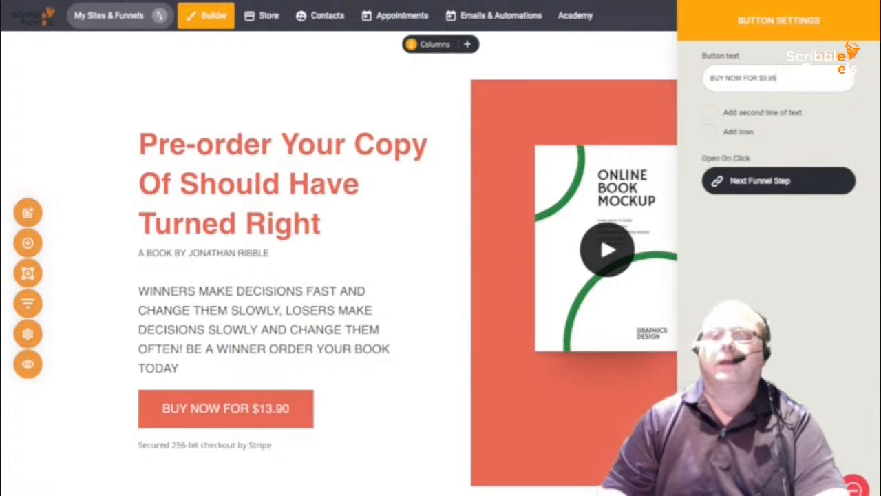
key(Escape)
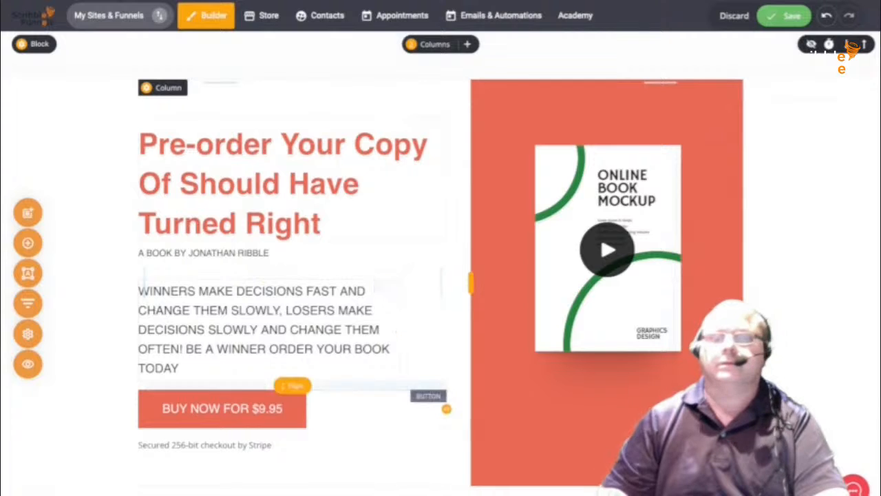
click(608, 248)
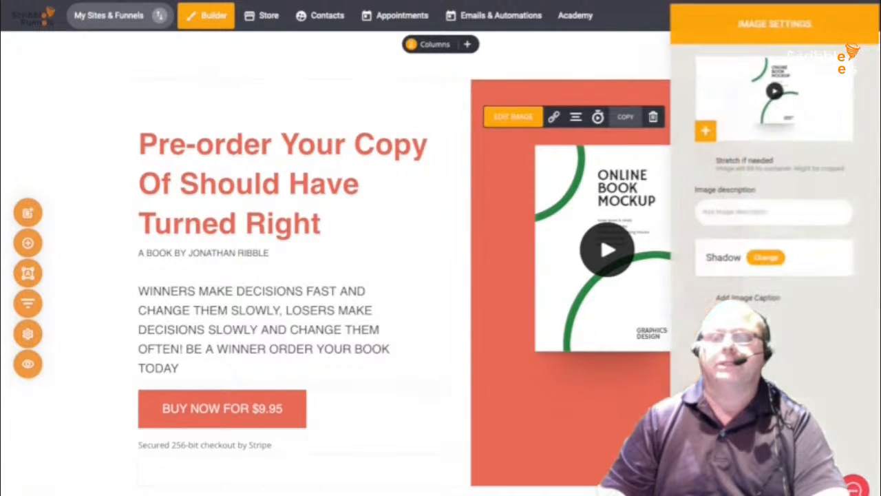
- Swap the book mockup for the 'Should've Turned Right' cover from the File Manager
click(512, 117)
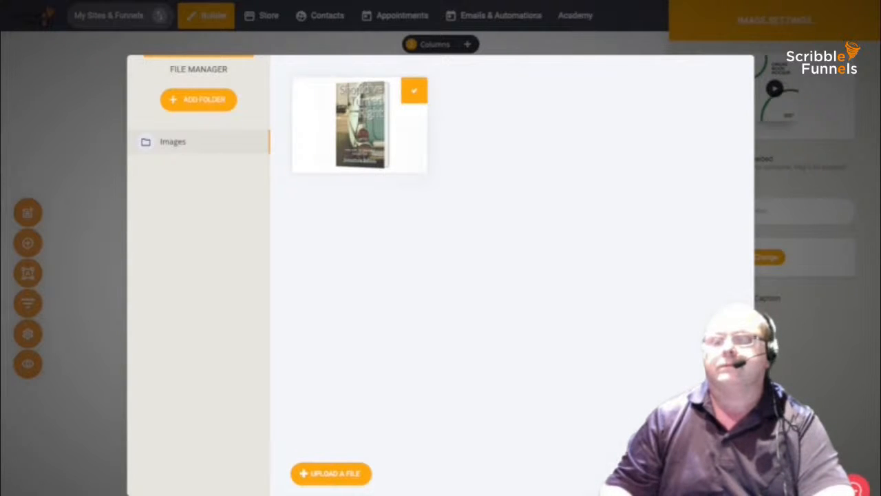
click(414, 91)
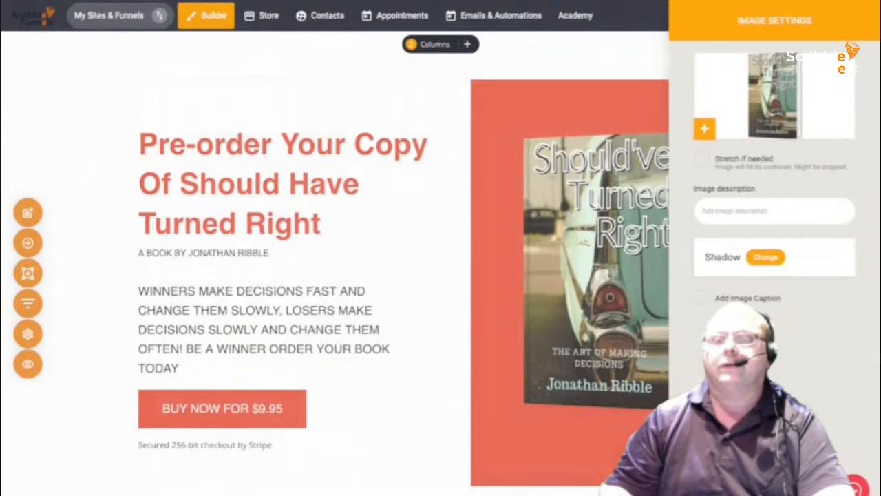
click(609, 176)
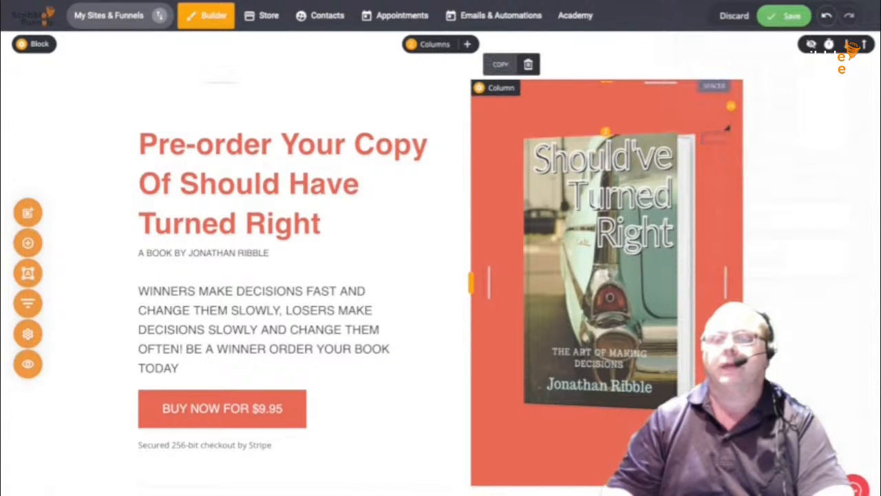
- Give the cover's column a lightened green Global Color background at about 0.26 opacity
click(480, 88)
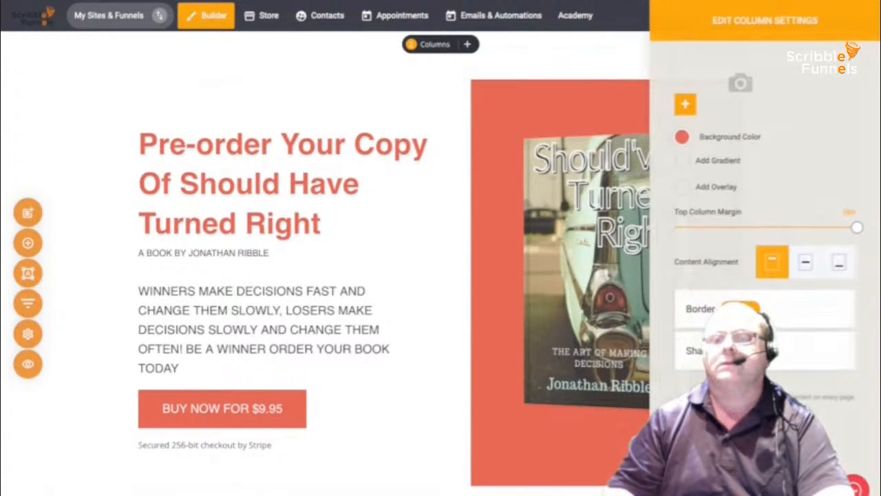
click(682, 137)
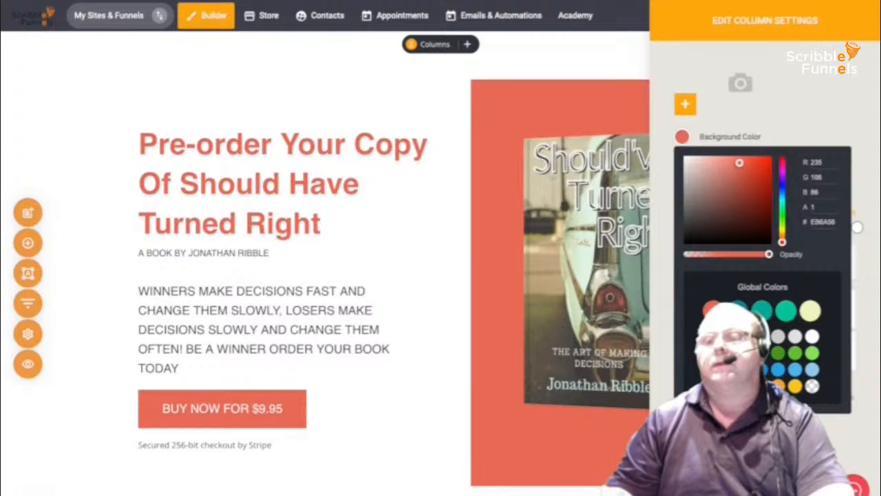
click(786, 310)
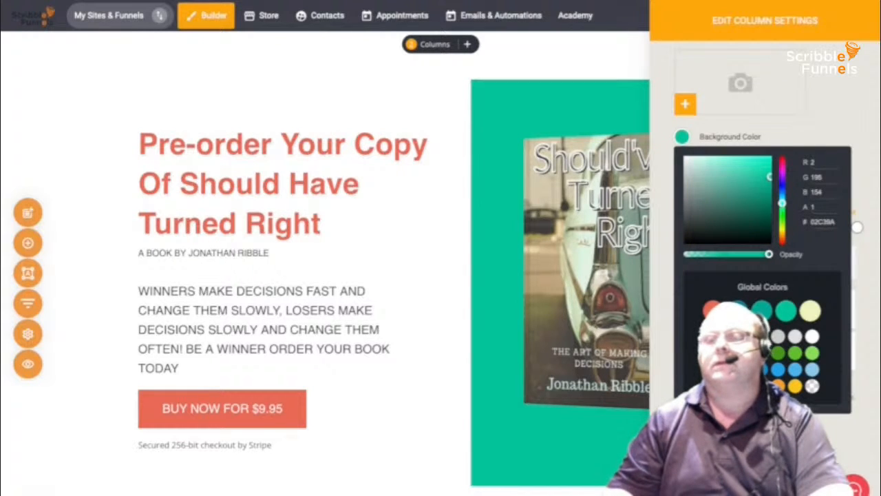
mouse_move(769, 176)
mouse_down()
mouse_move(730, 183)
mouse_move(746, 183)
mouse_move(744, 164)
mouse_move(764, 164)
mouse_move(766, 194)
mouse_move(769, 166)
mouse_up()
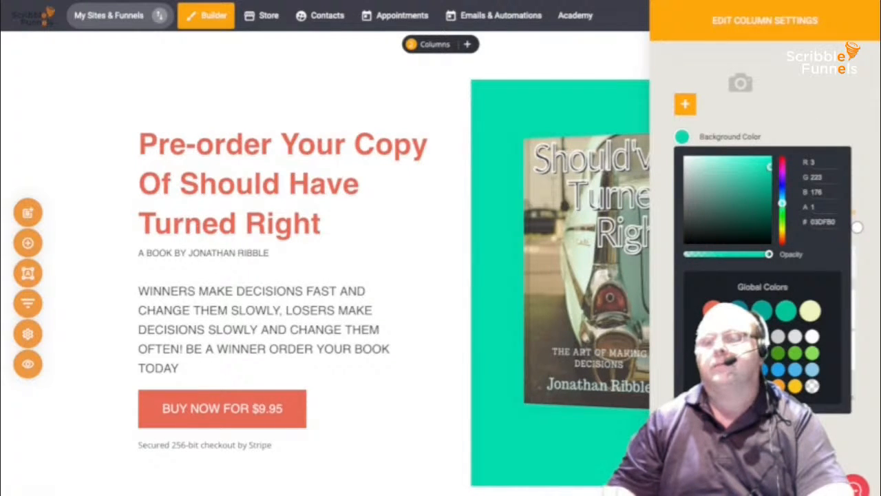
drag(769, 254, 705, 254)
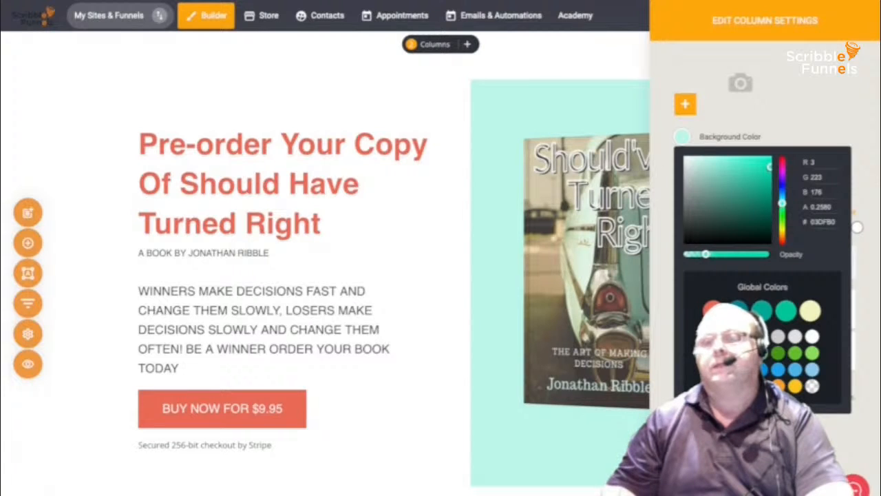
key(Escape)
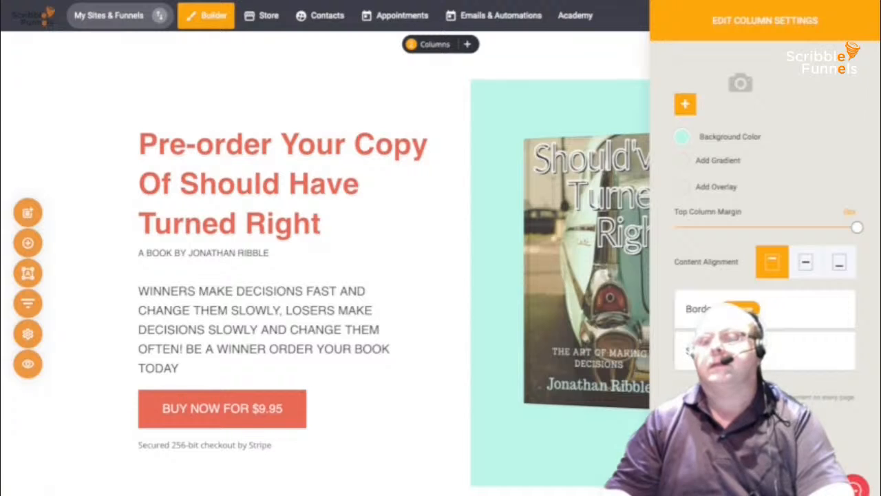
- Give the mint column a thin dark border with rounded corners
click(699, 309)
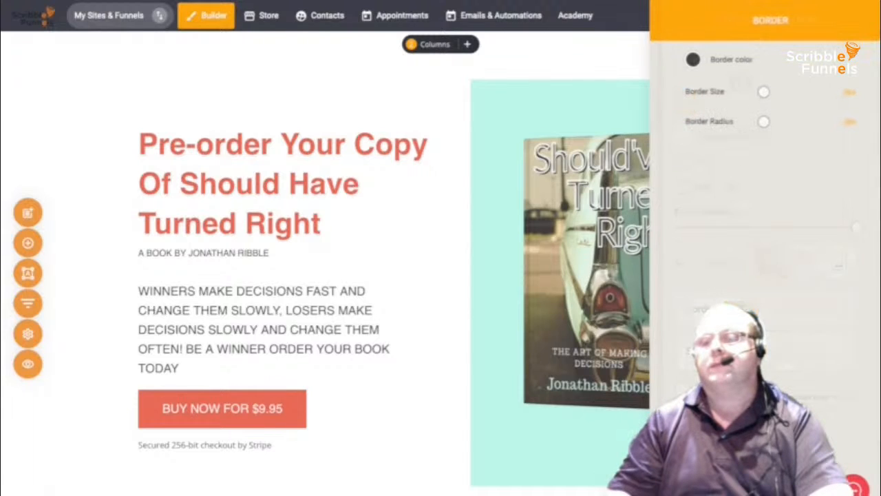
drag(764, 92, 771, 92)
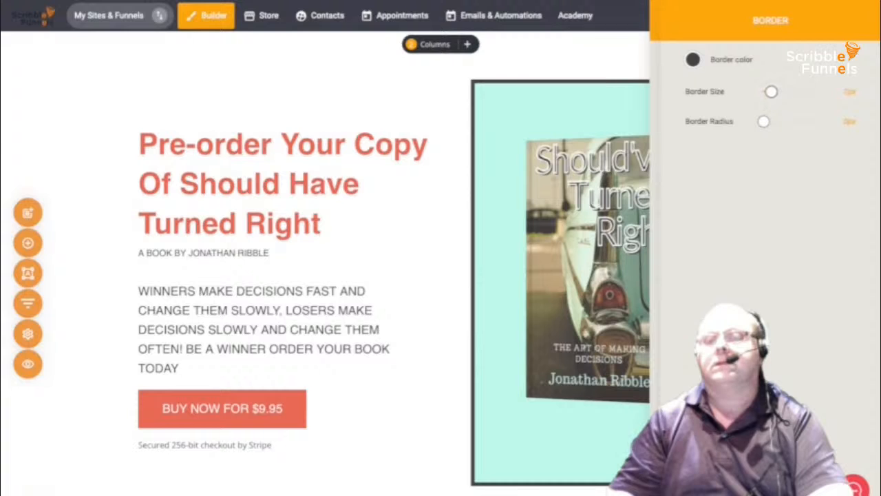
drag(763, 121, 801, 121)
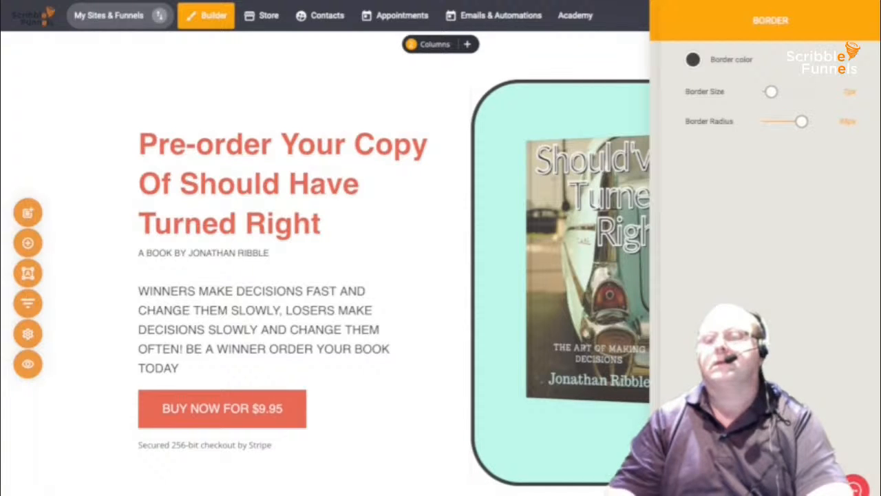
- Apply an outer shadow to the column and close its settings
click(666, 20)
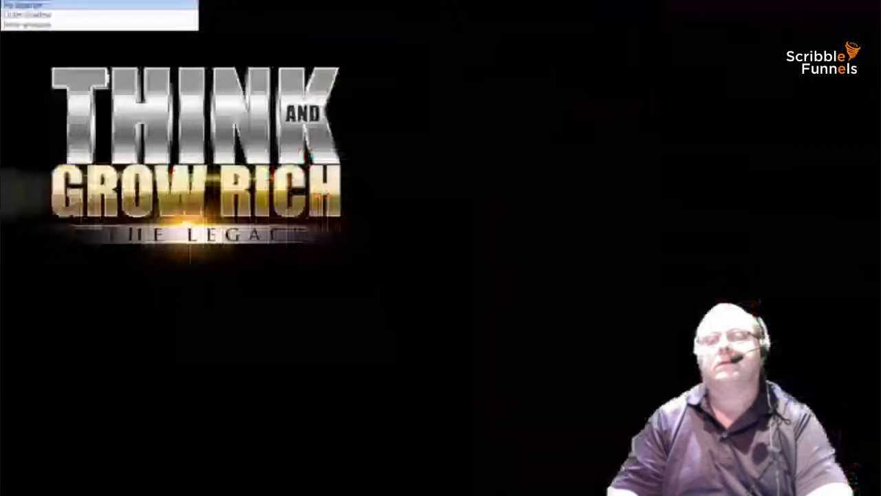
key(Down)
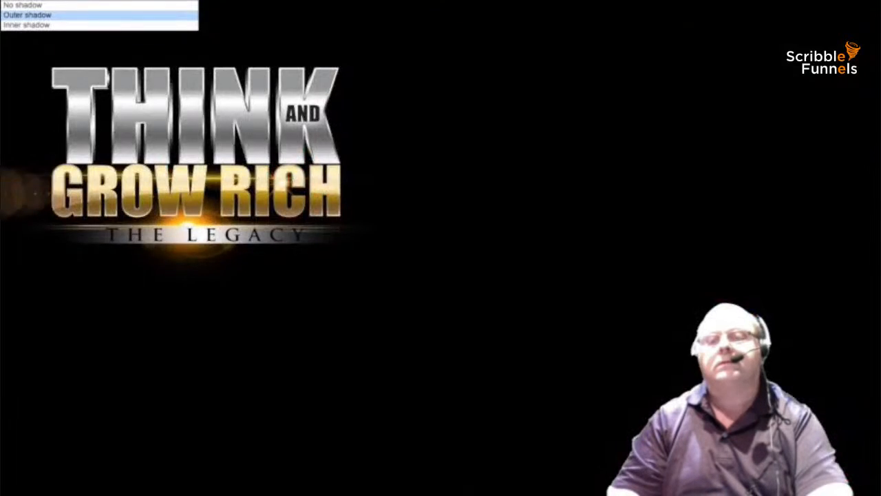
key(Return)
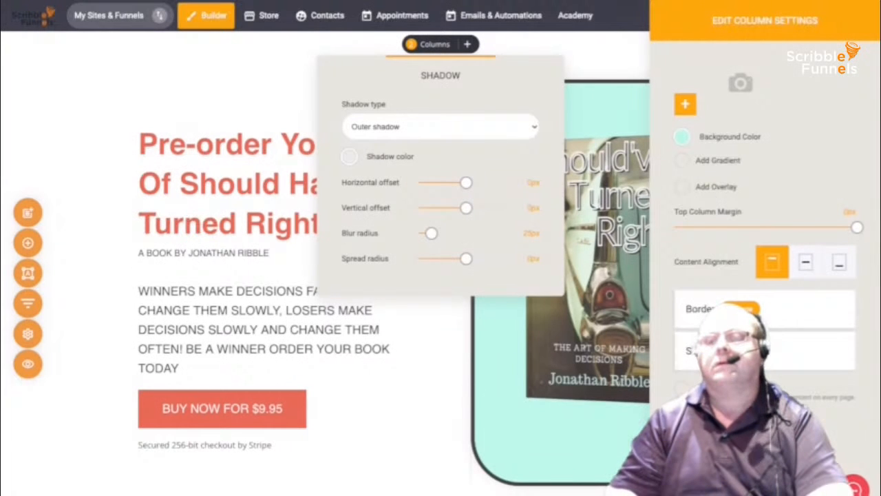
key(Escape)
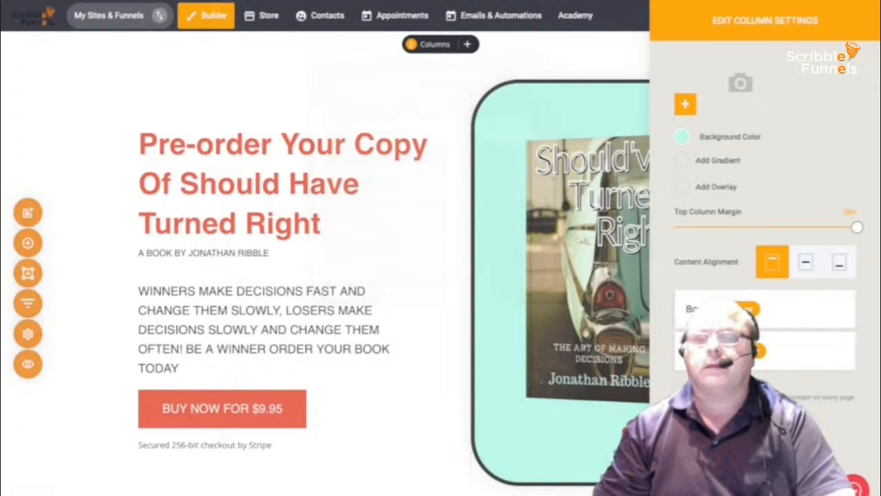
key(Escape)
- Swap the About Me placeholder photo for the 'Should've Turned Right' cover from File Manager
scroll(440, 276, down, 4)
scroll(440, 275, down, 4)
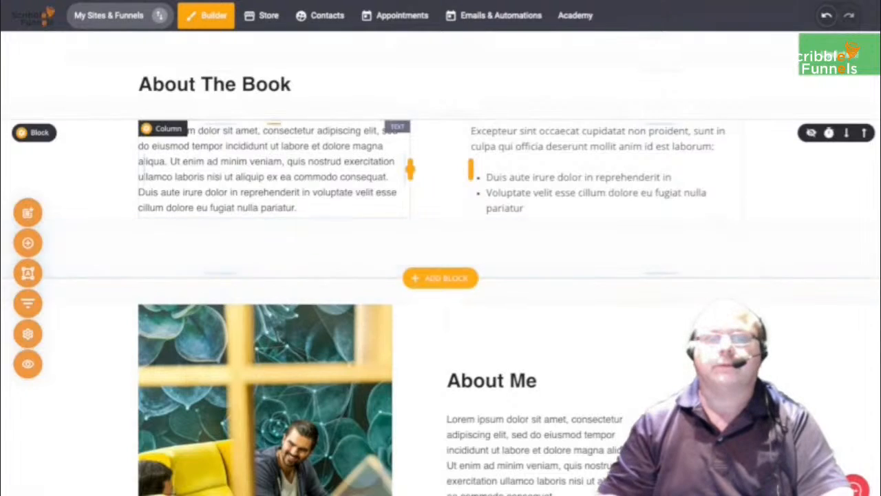
click(205, 161)
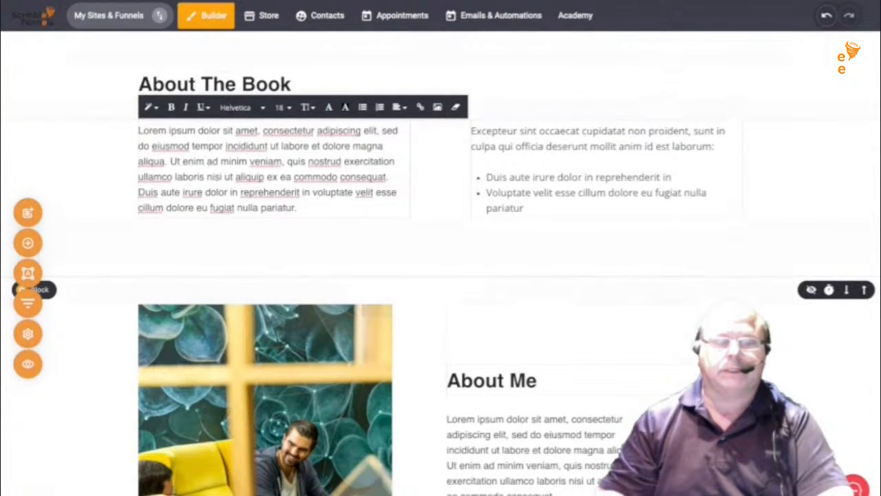
click(265, 395)
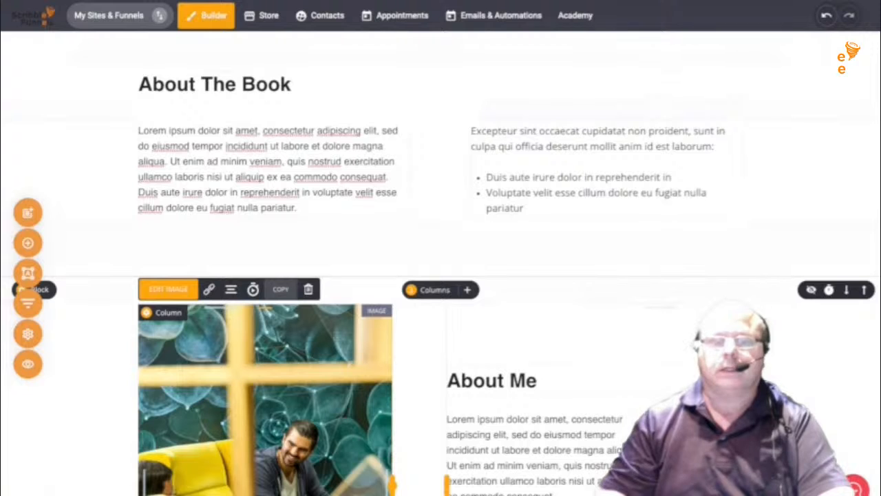
click(168, 289)
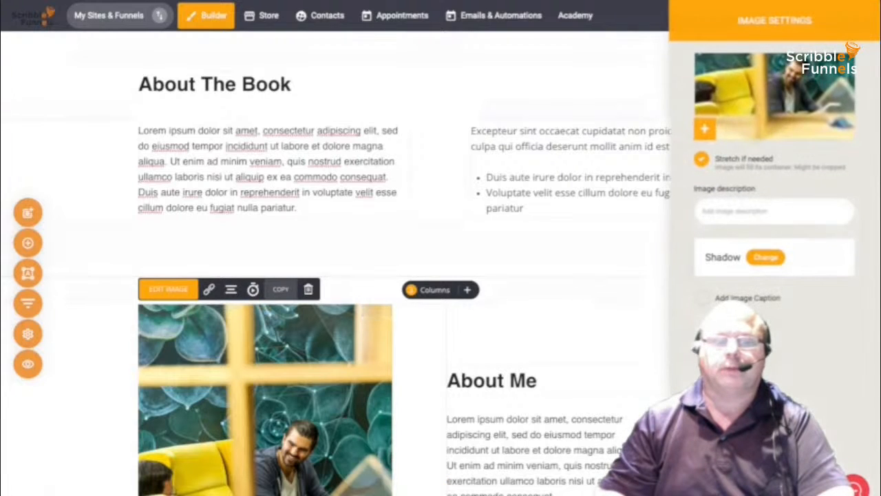
click(704, 129)
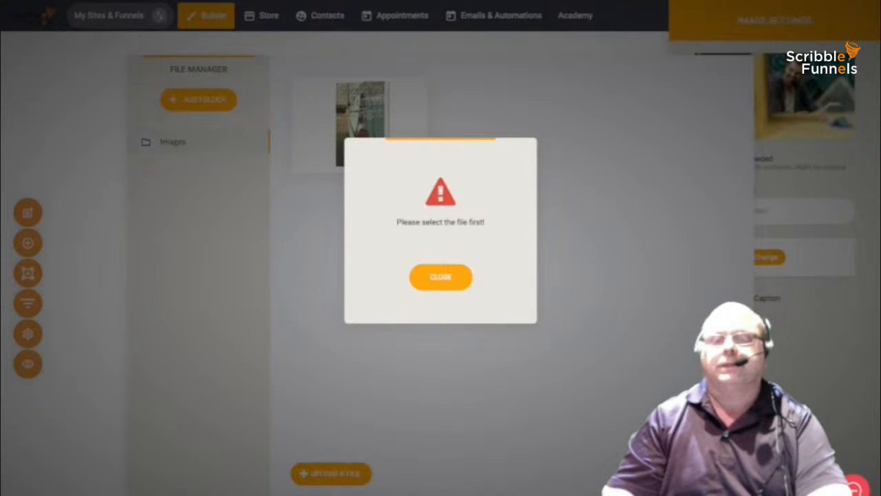
click(466, 277)
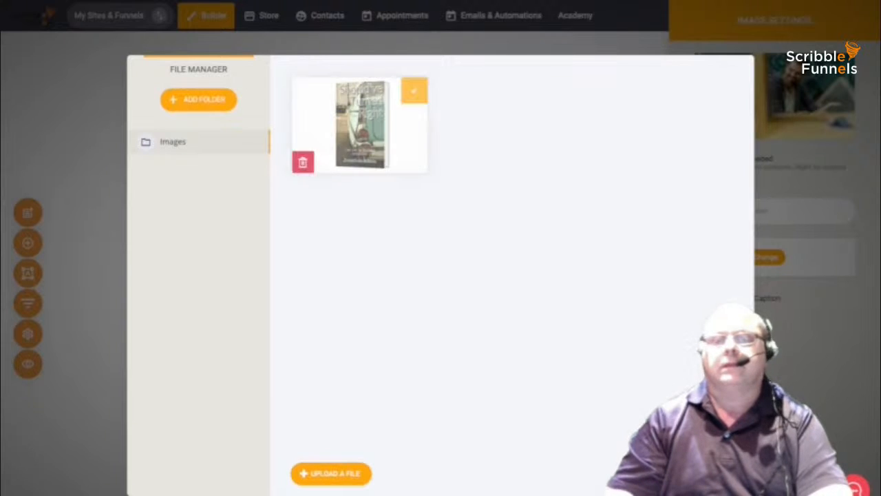
click(414, 90)
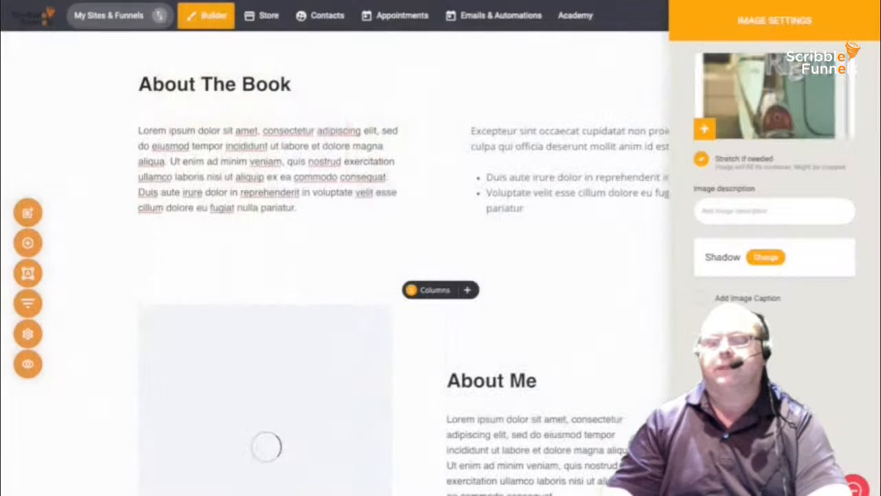
click(606, 283)
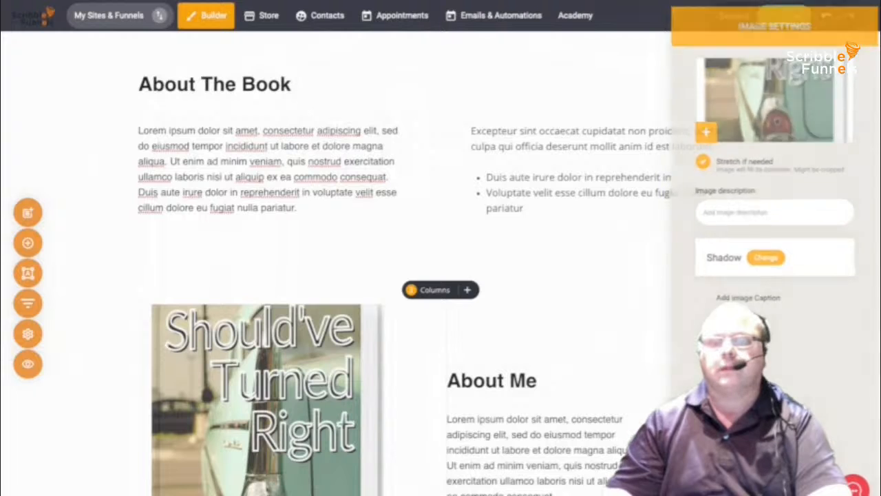
scroll(606, 282, down, 5)
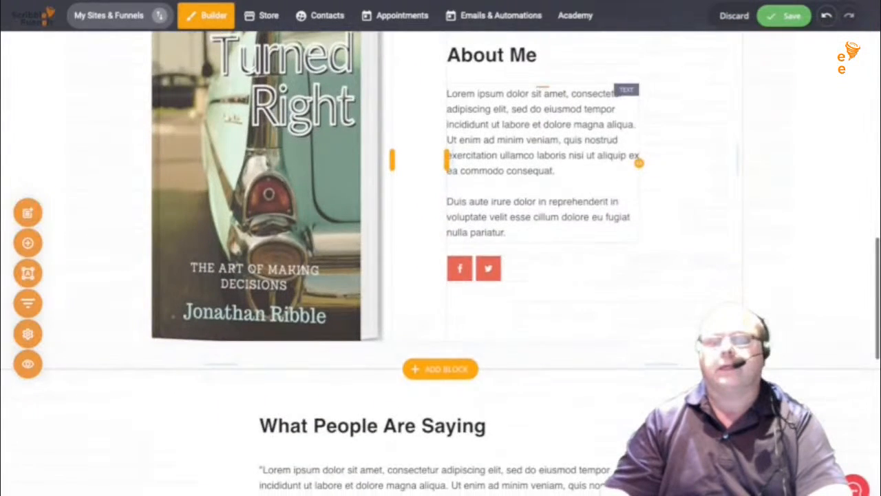
- Replace the Build Your SaaS heading with 'PRE ORDER YOUR COPY TODAY AND GET THE FREE AUDIO WHEN RELEASED'
scroll(543, 193, up, 1)
click(493, 170)
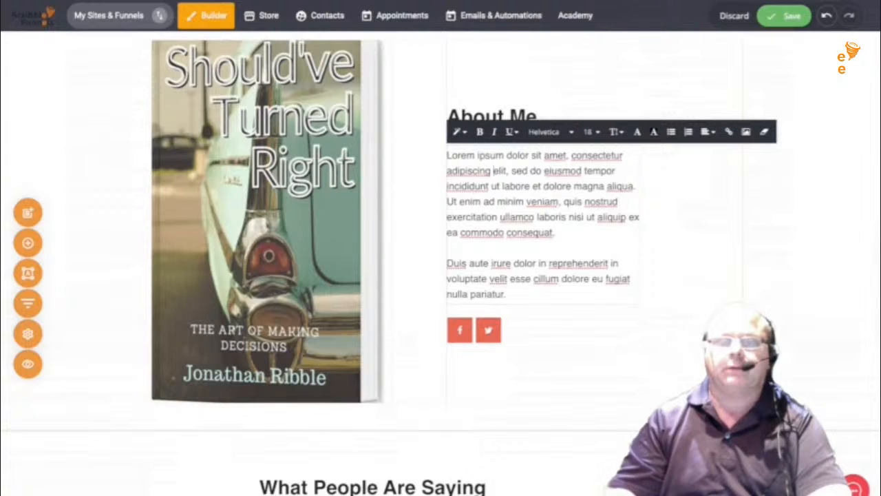
scroll(544, 275, down, 4)
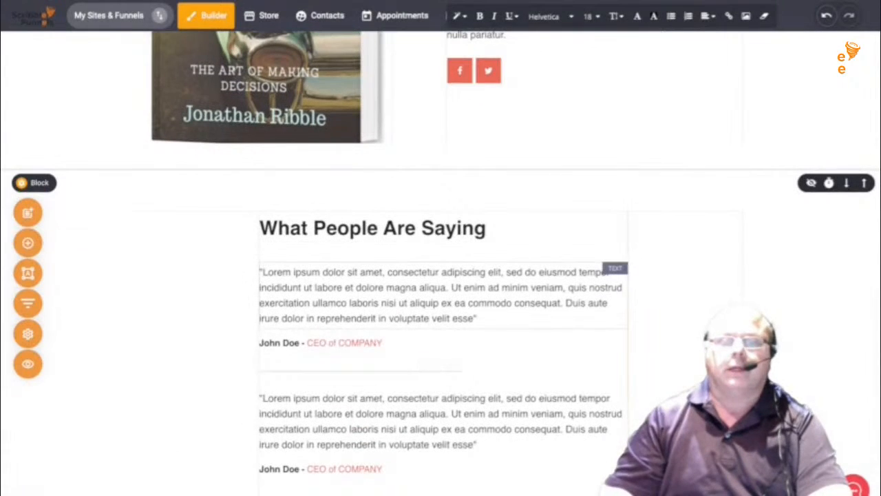
click(495, 292)
scroll(440, 275, down, 7)
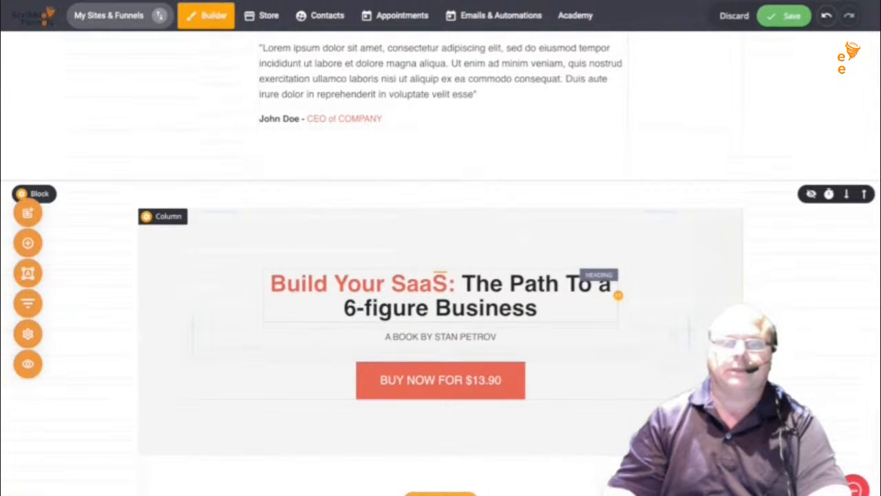
double_click(360, 284)
click(376, 285)
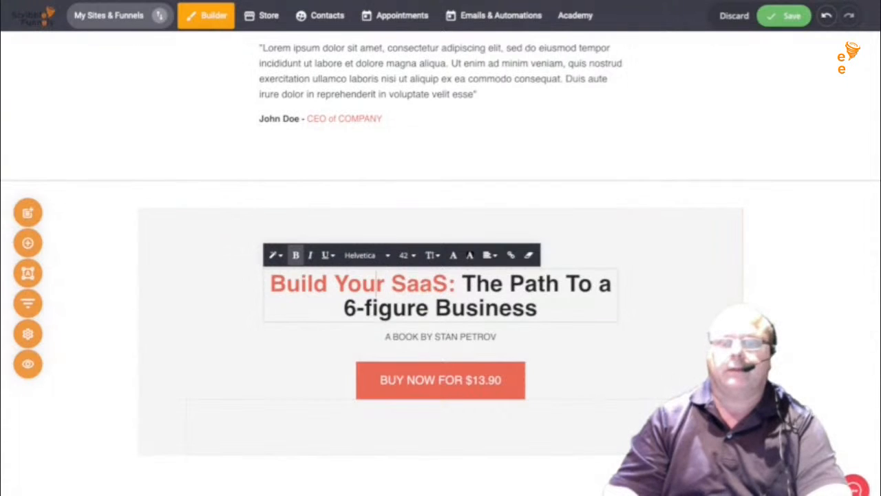
click(538, 308)
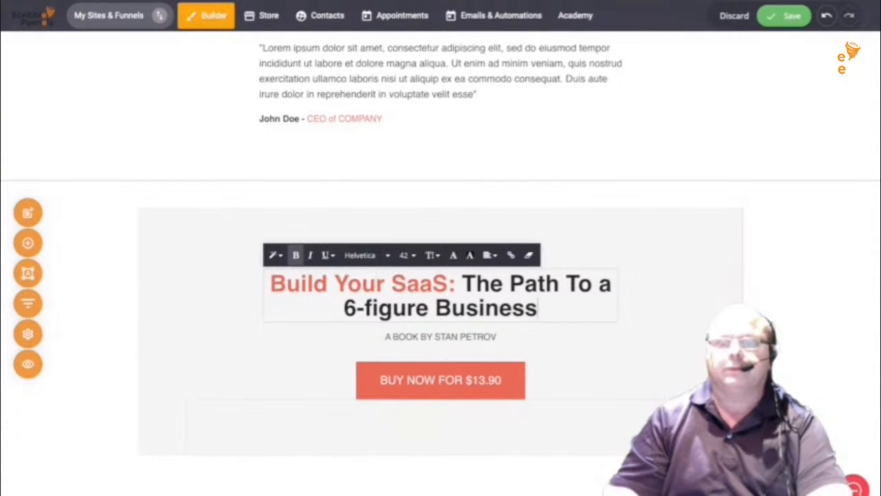
drag(539, 309, 266, 283)
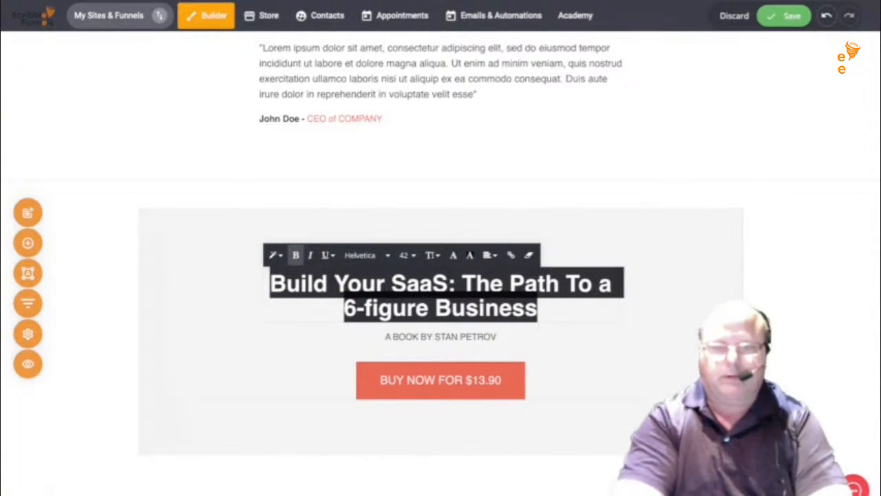
text(PRE OR)
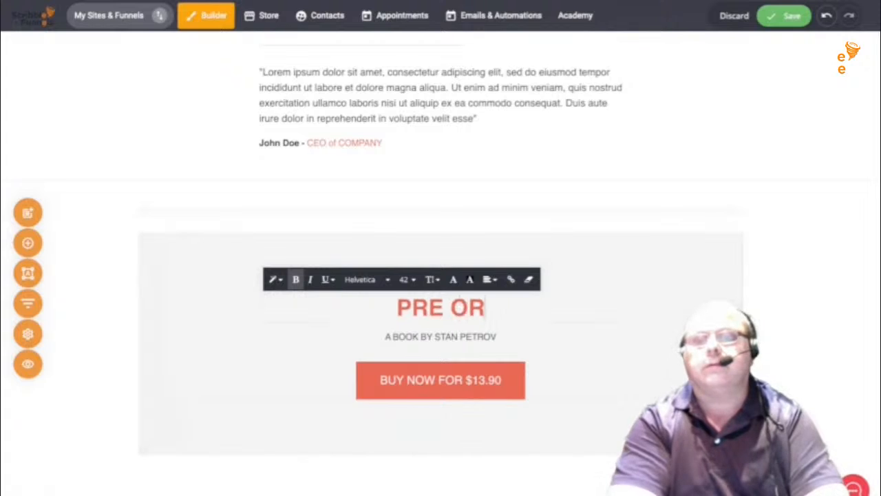
text(DER YOUR)
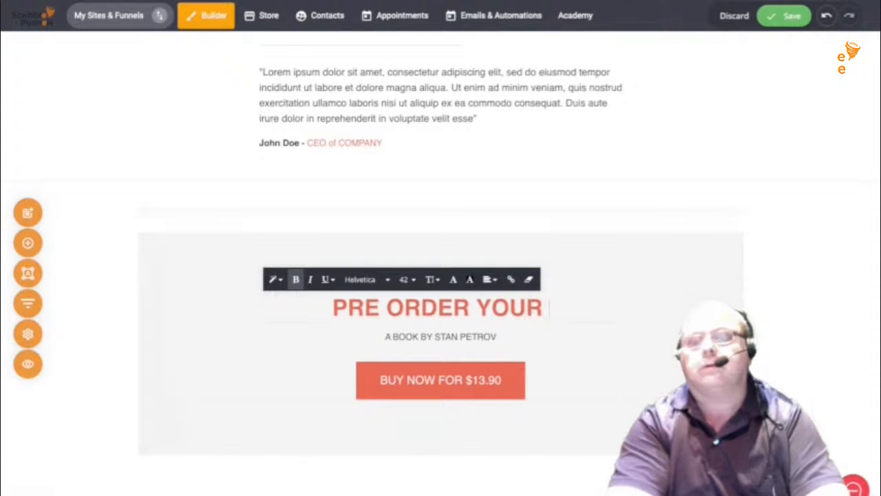
text( COPY)
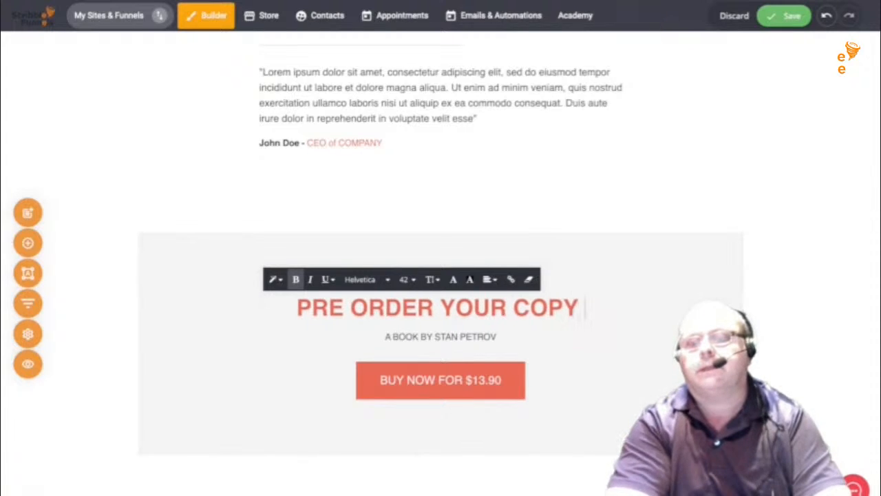
text( TODAY)
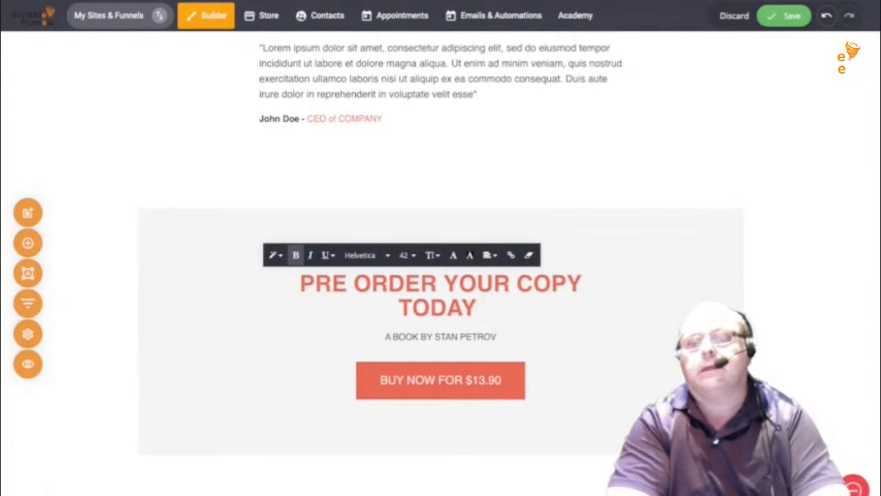
text( AND G)
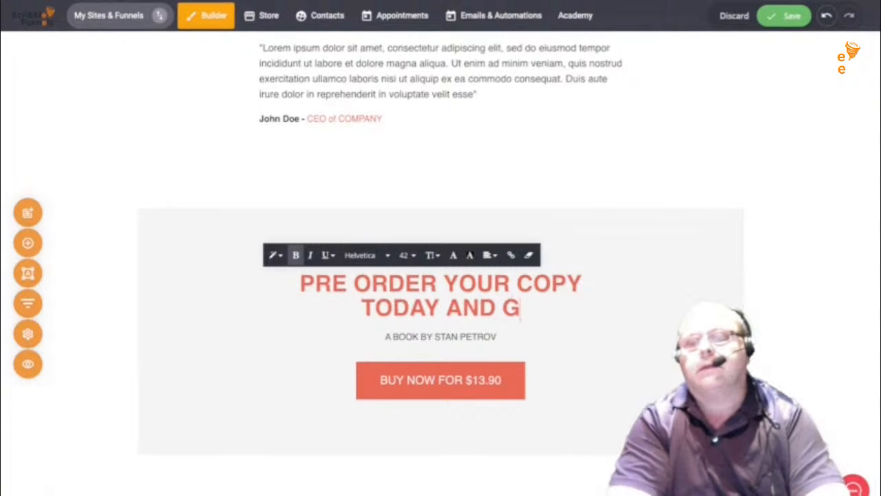
text(ET THE FRE)
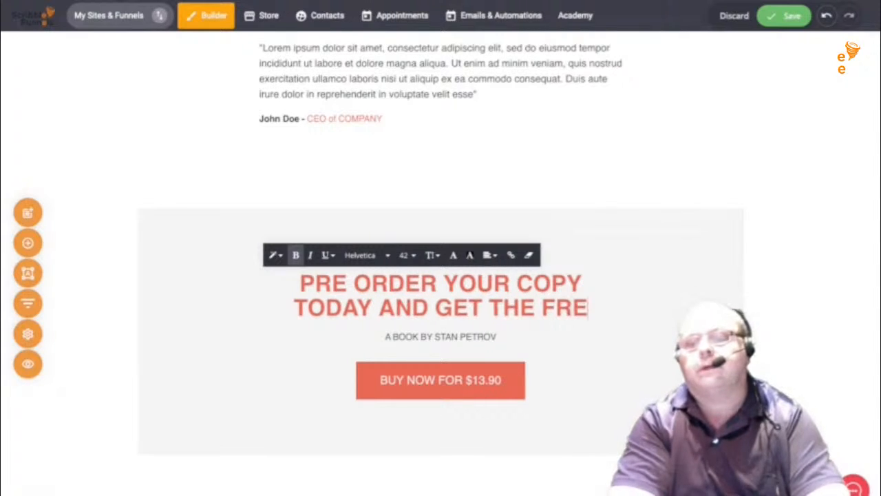
text(E AUD)
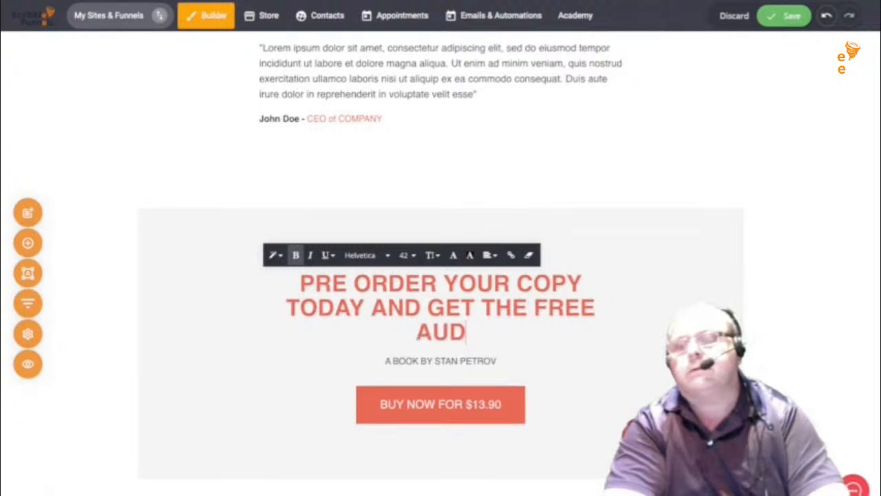
text(IO W)
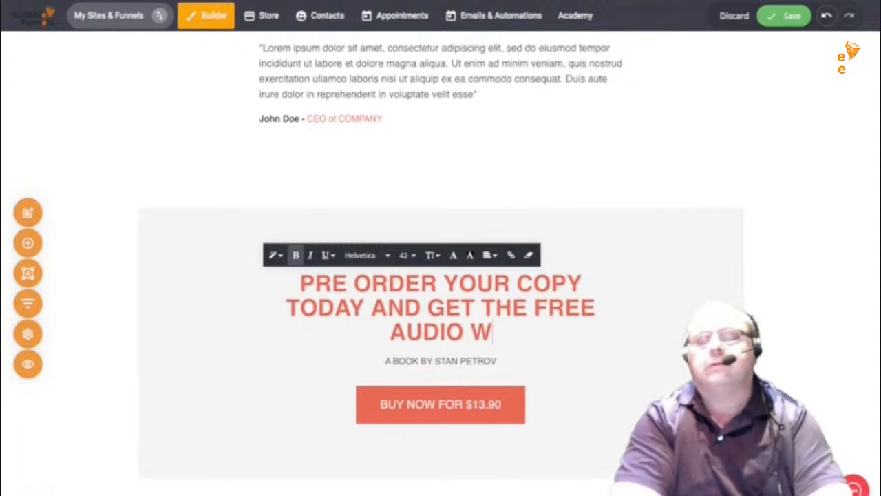
text(HEN REL)
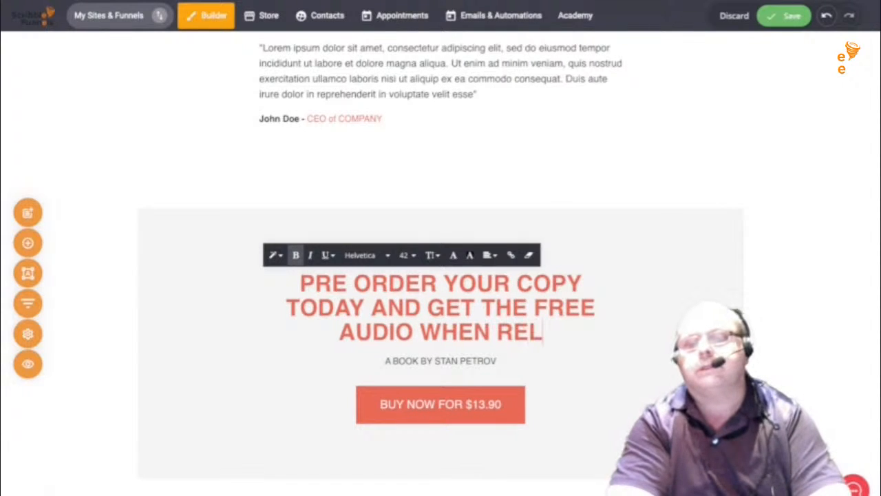
text(EASED)
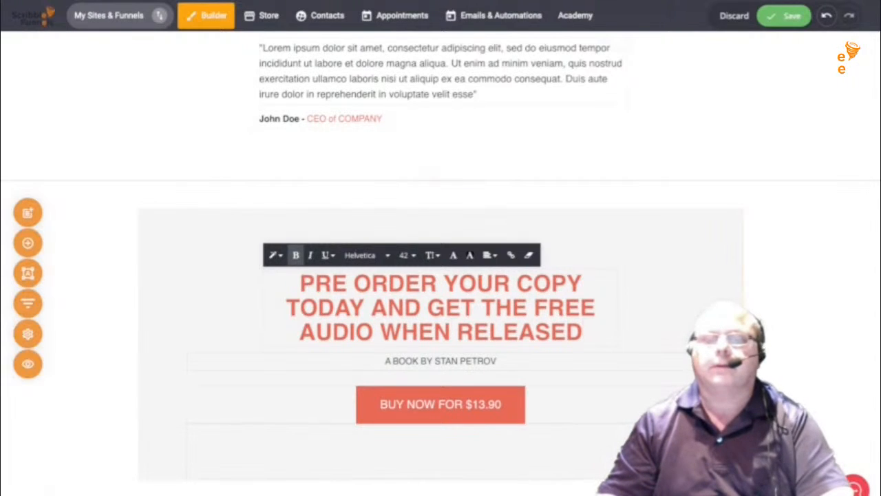
click(439, 357)
- Delete the author byline from the call-to-action section
click(439, 360)
click(496, 359)
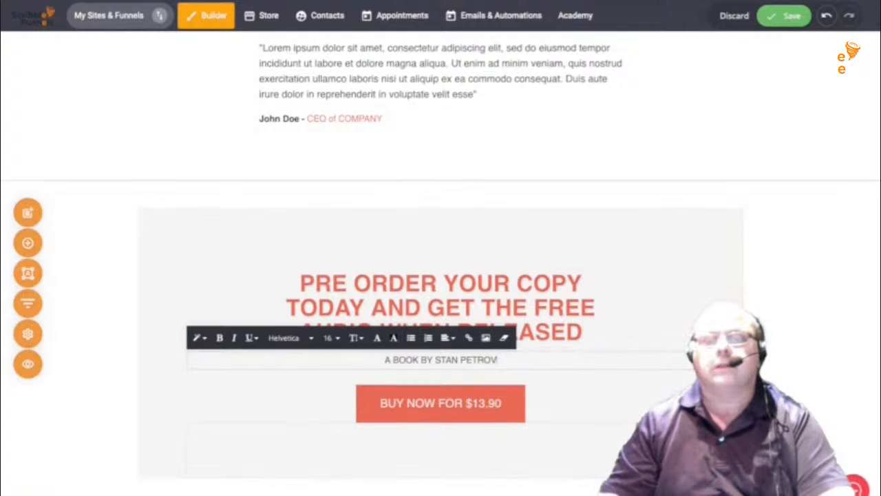
click(561, 393)
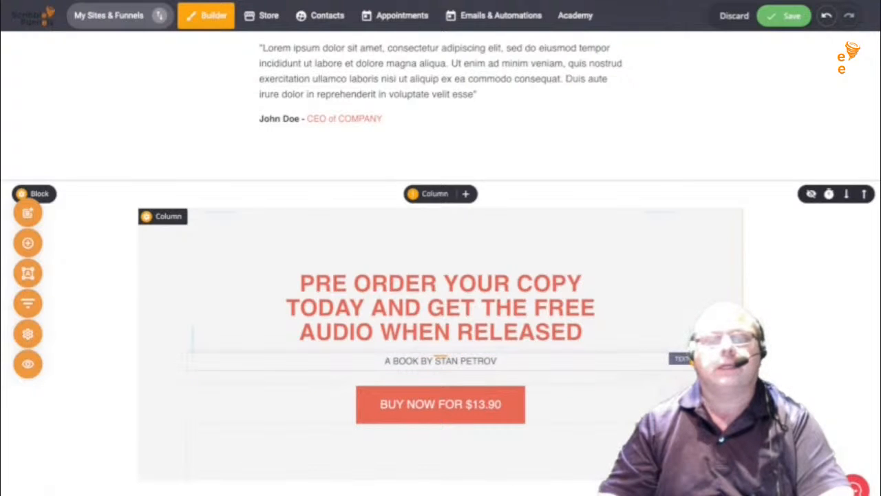
click(290, 337)
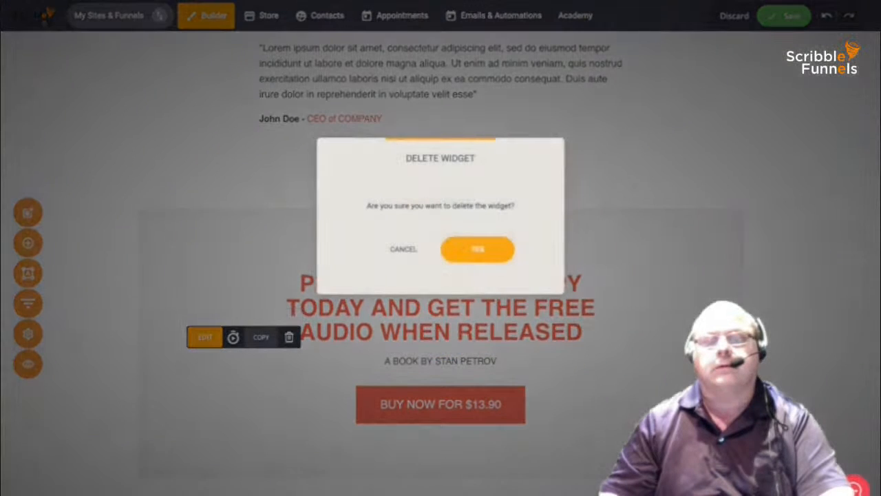
click(447, 249)
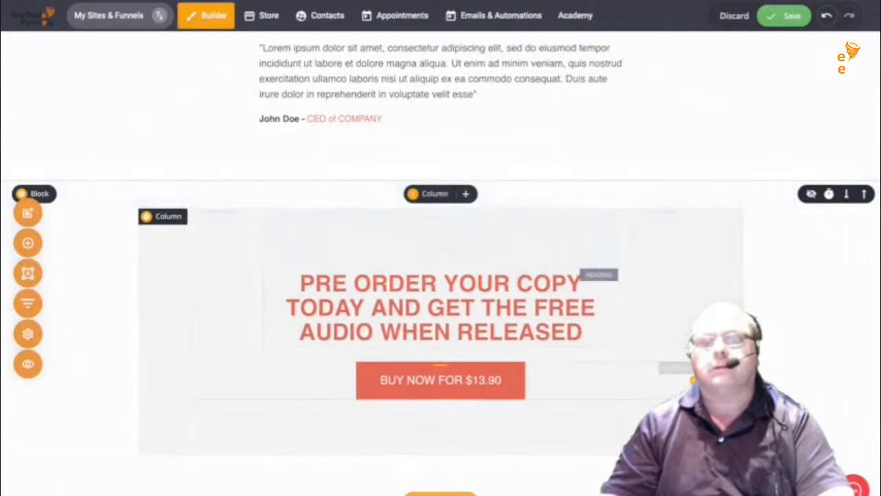
- Edit the BUY NOW button's price text, entering 9.99
click(441, 380)
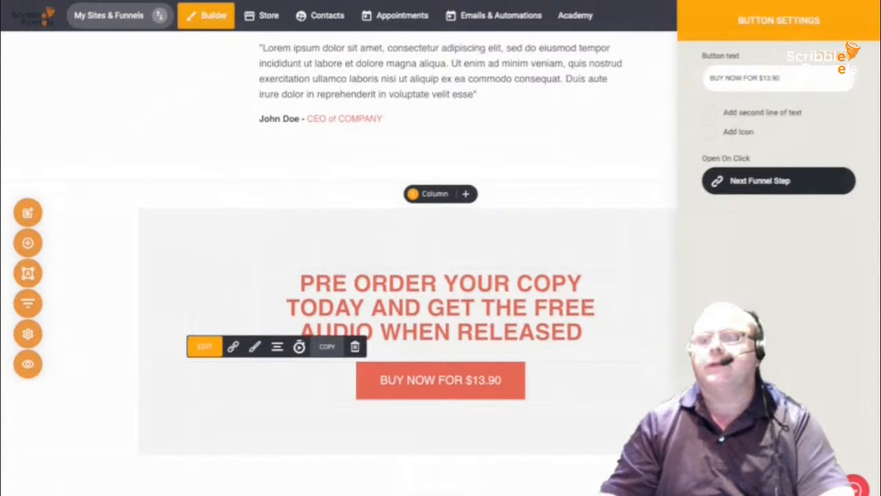
double_click(777, 78)
click(781, 78)
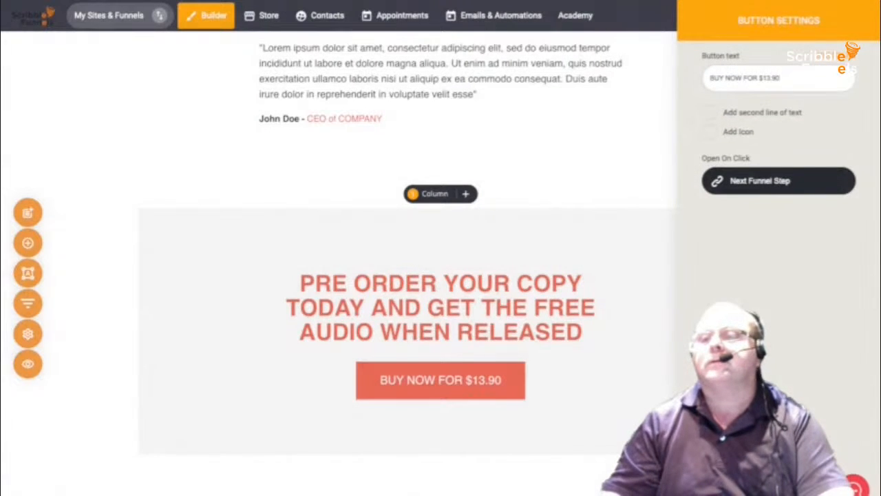
key(BackSpace)
key(BackSpace)
key(BackSpace)
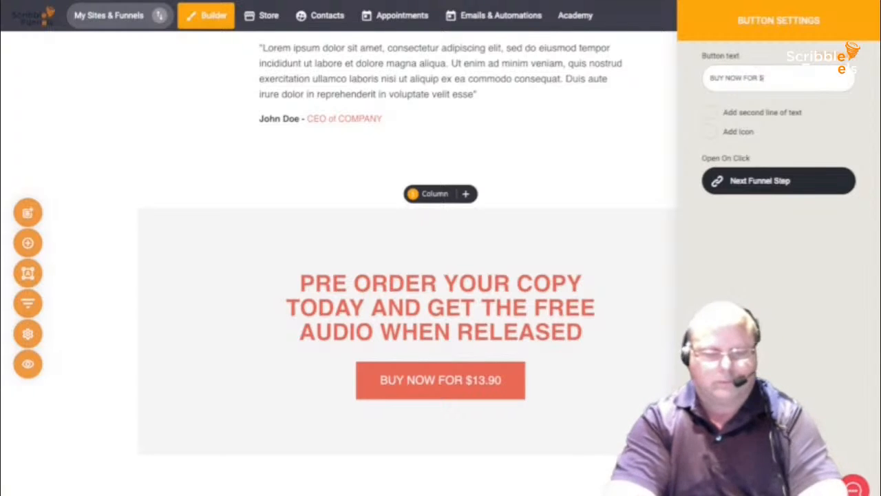
text(9.99)
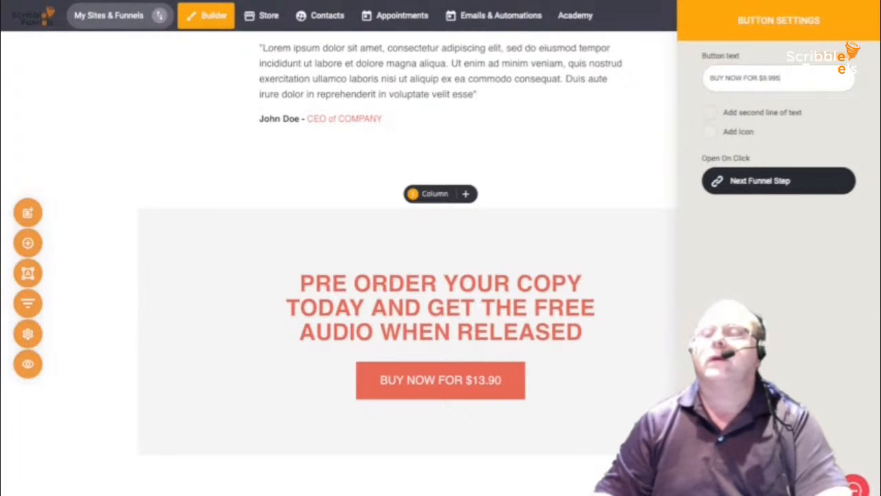
- Enable a second button text line and set it to 'A 29.95 VALUE'
click(710, 112)
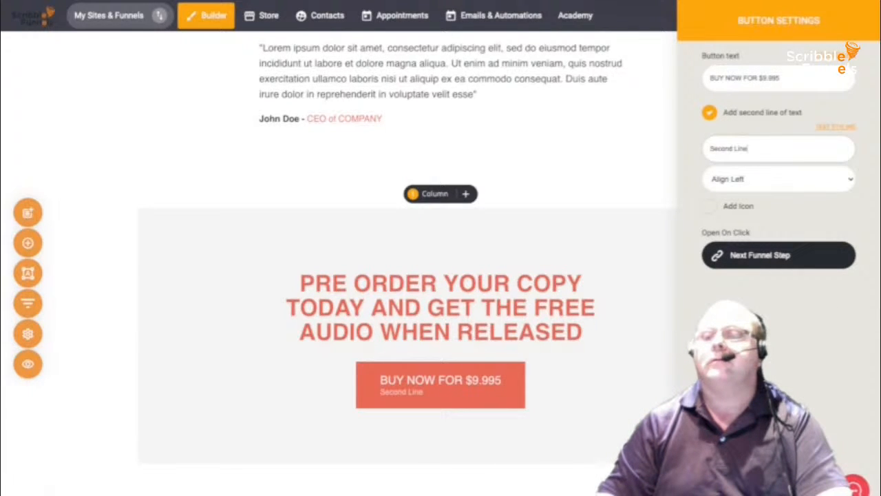
drag(748, 148, 709, 149)
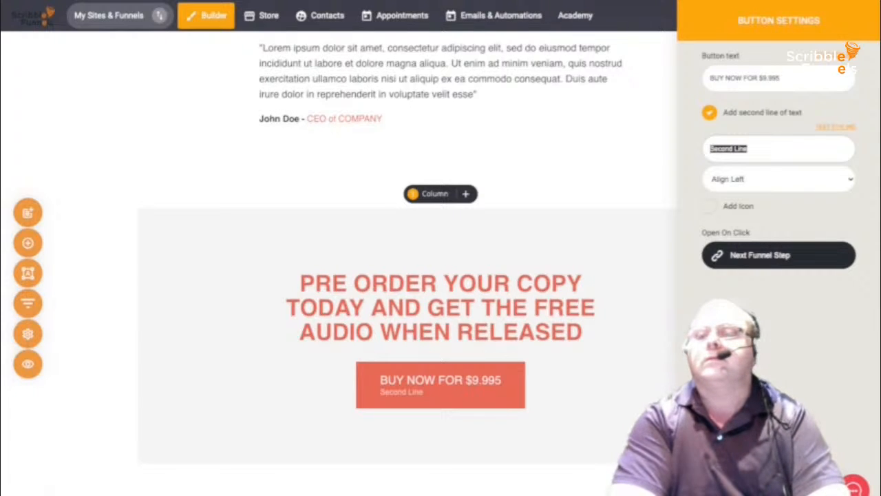
text(NOR)
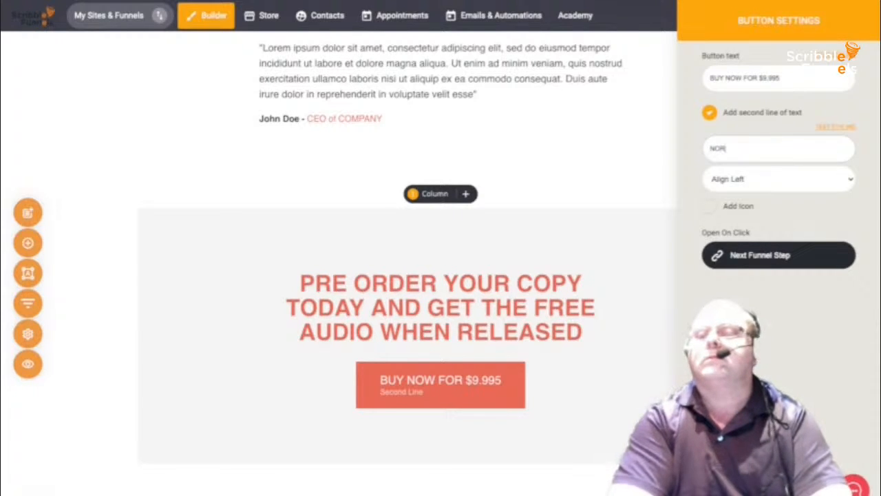
text(MALLY)
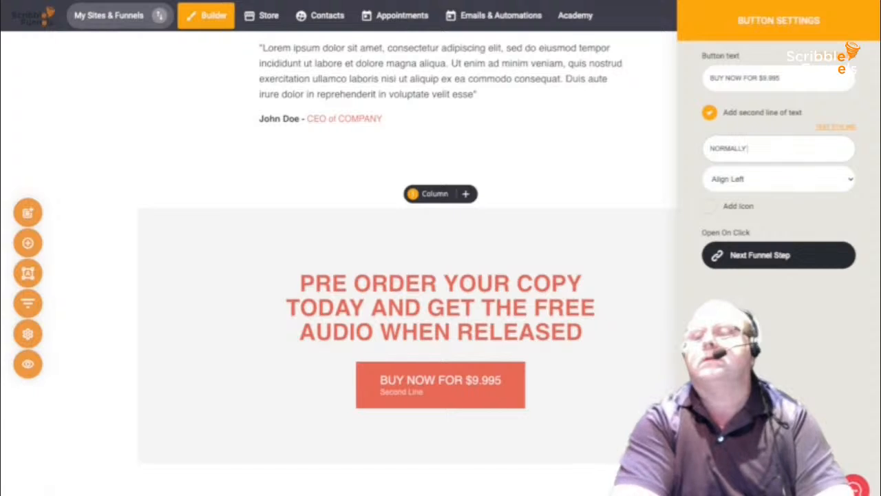
key(BackSpace)
key(BackSpace)
key(BackSpace)
key(BackSpace)
key(BackSpace)
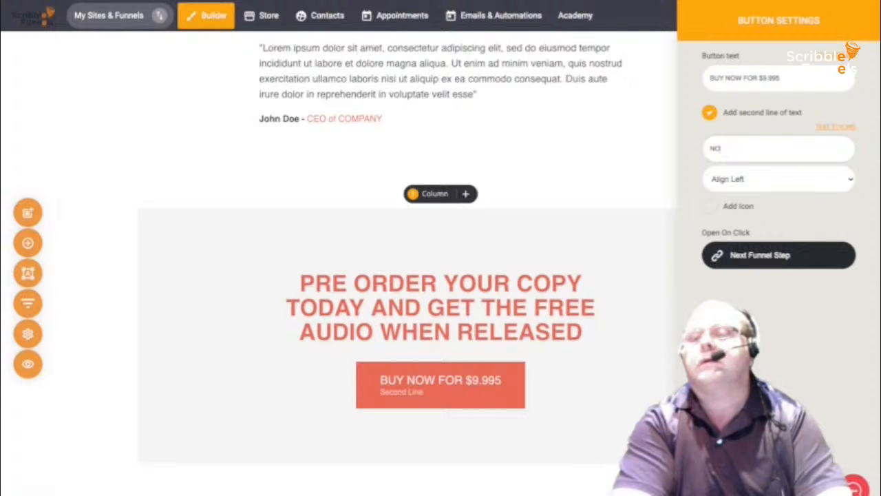
text(A)
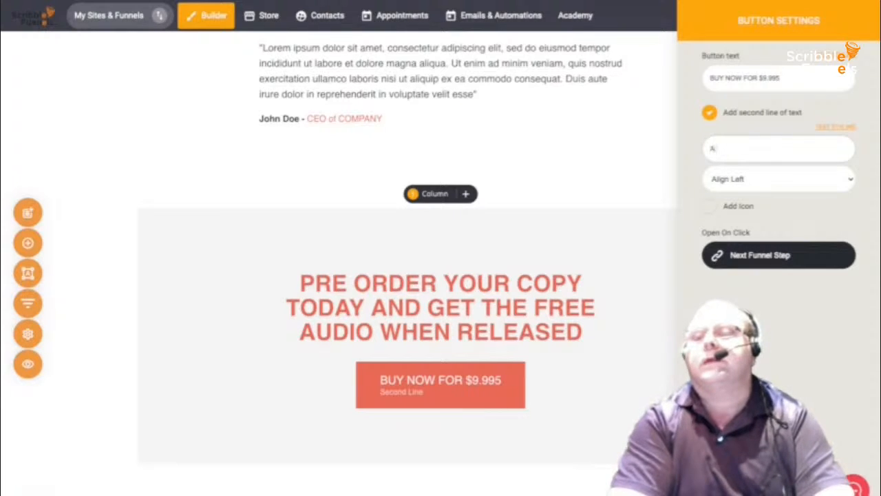
text( 29)
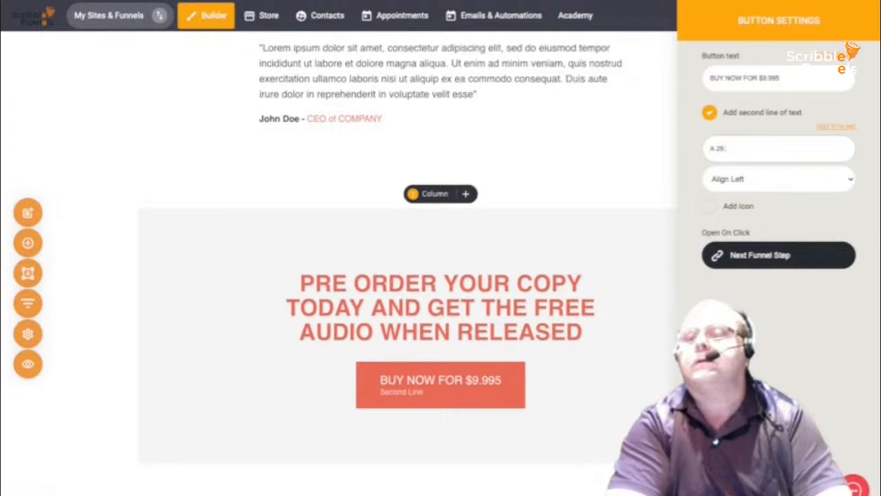
text(.9)
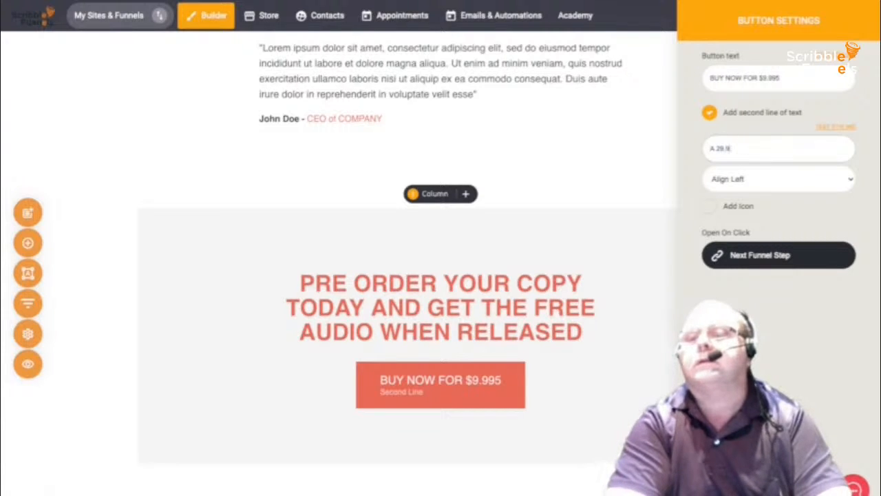
text(5 VA)
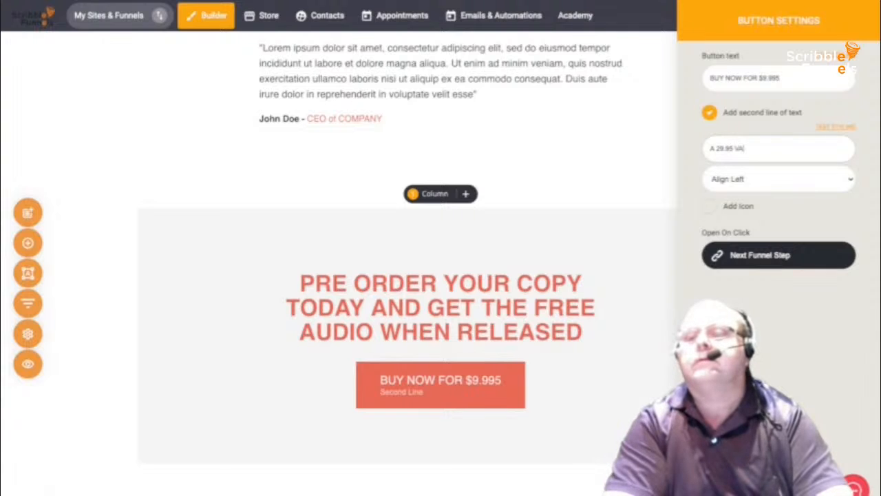
text(LUE)
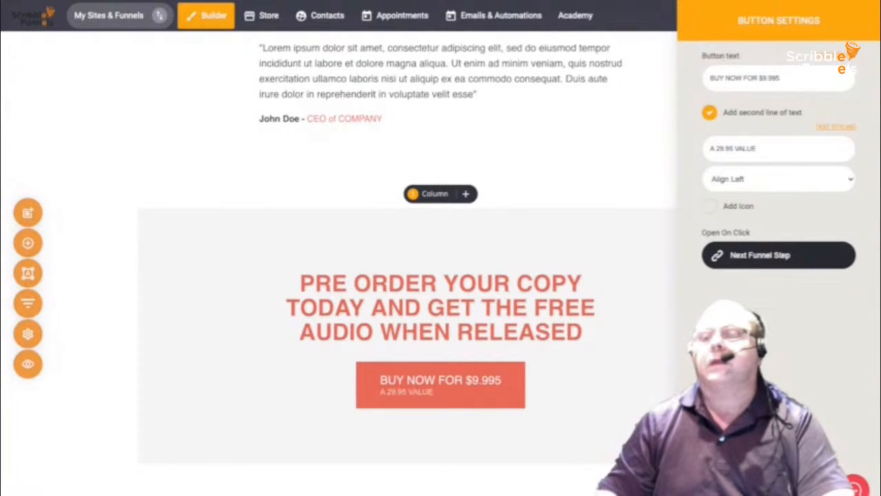
- Add the book icon, found by searching 'BOOK', to the buy button
click(709, 206)
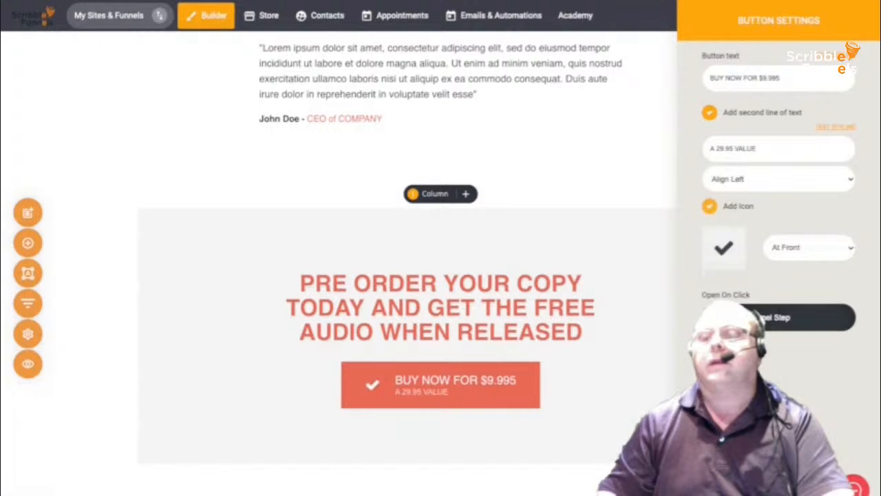
click(723, 248)
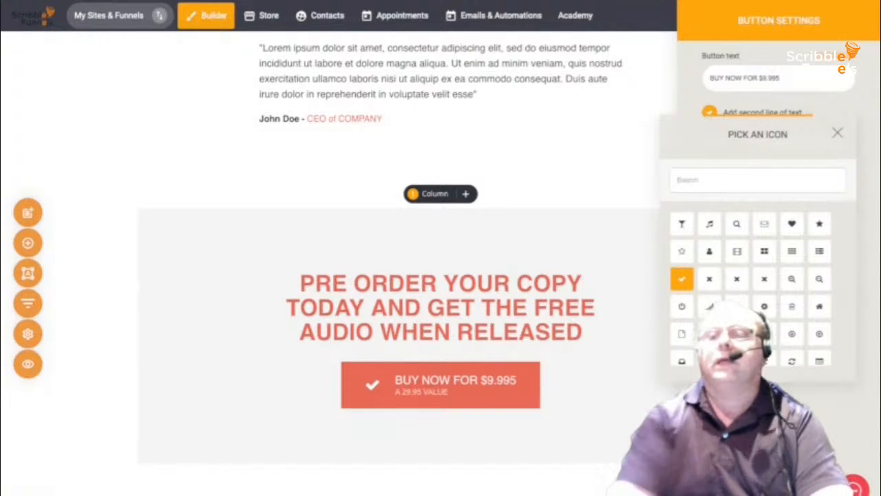
text(BOOK)
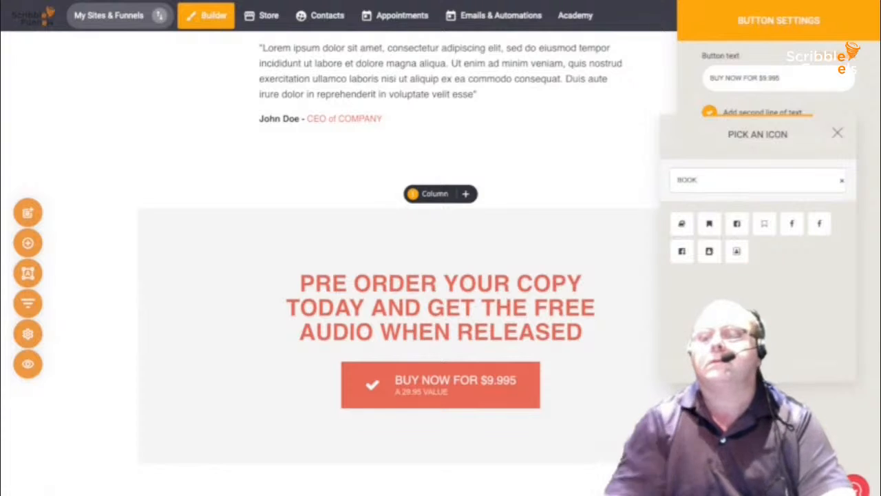
click(682, 223)
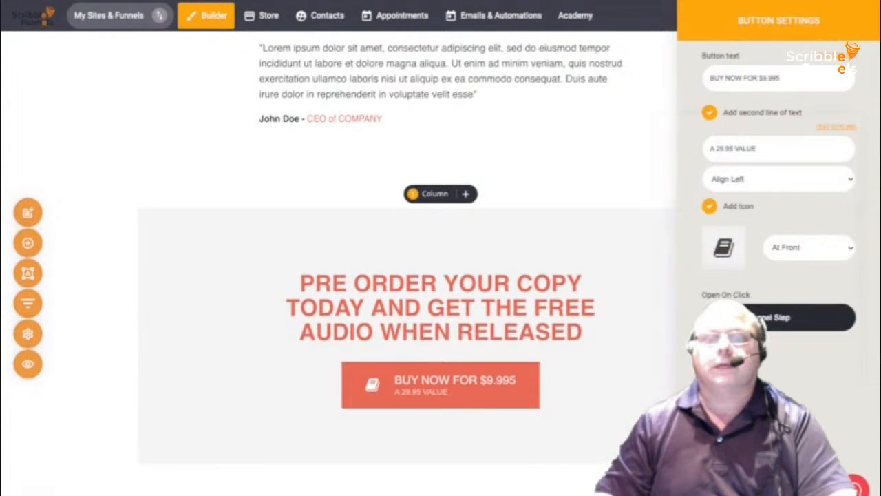
key(Escape)
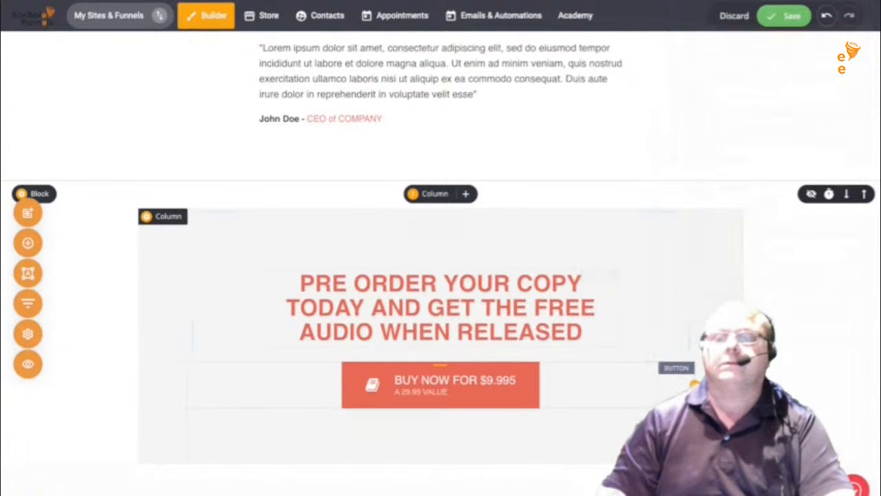
- Correct the button text to read 'BUY NOW FOR $9.95'
click(204, 346)
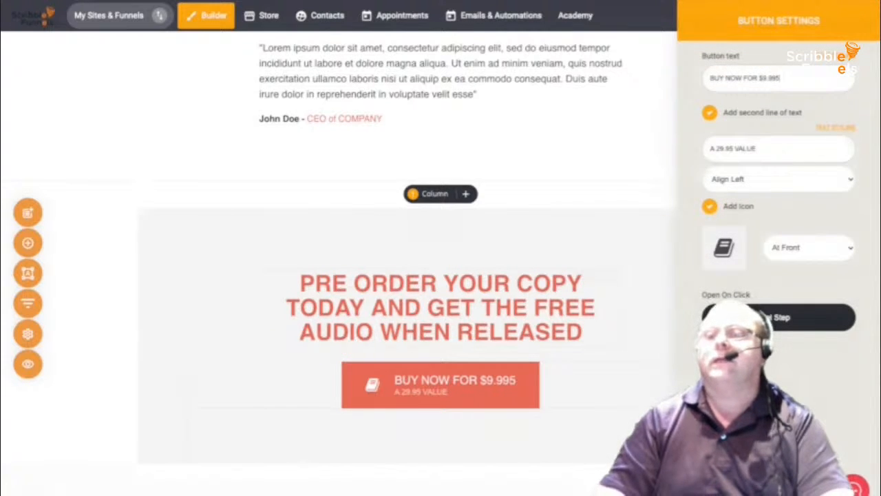
key(BackSpace)
key(BackSpace)
text(5)
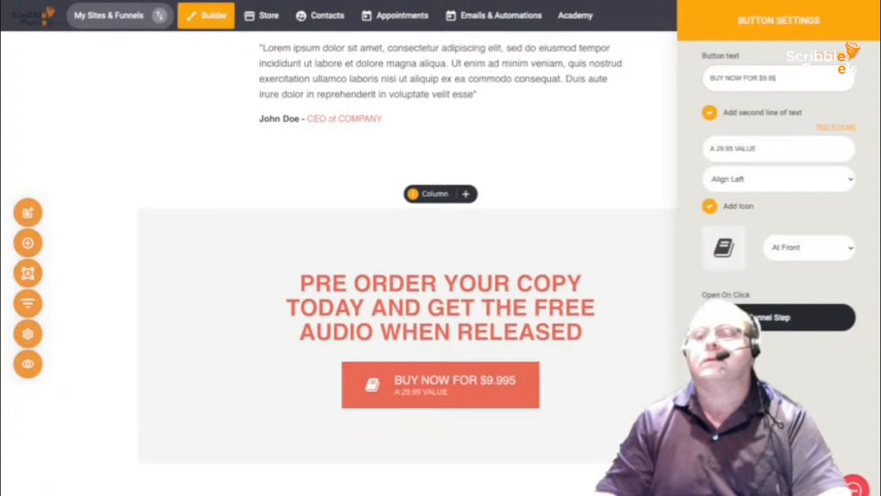
key(Escape)
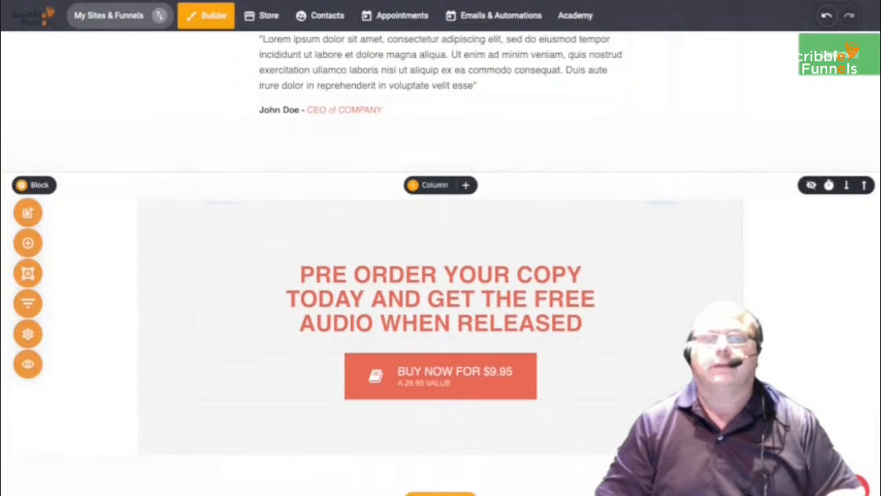
- Open the funnel's Checkout step page, review it, then go to the Store section
scroll(441, 276, up, 6)
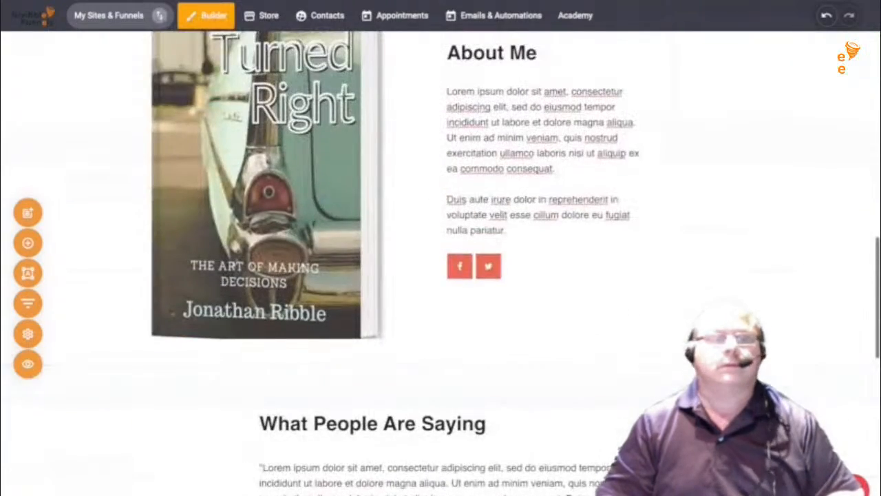
scroll(440, 275, up, 5)
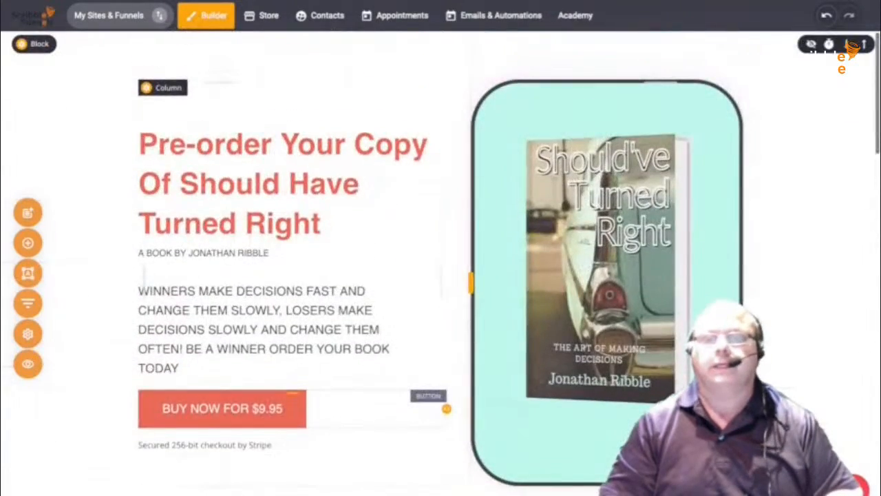
scroll(440, 275, down, 13)
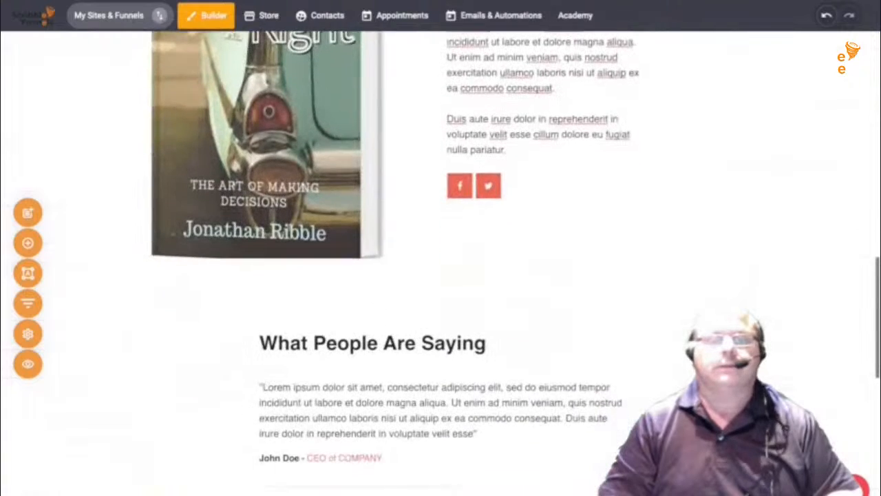
scroll(441, 275, up, 3)
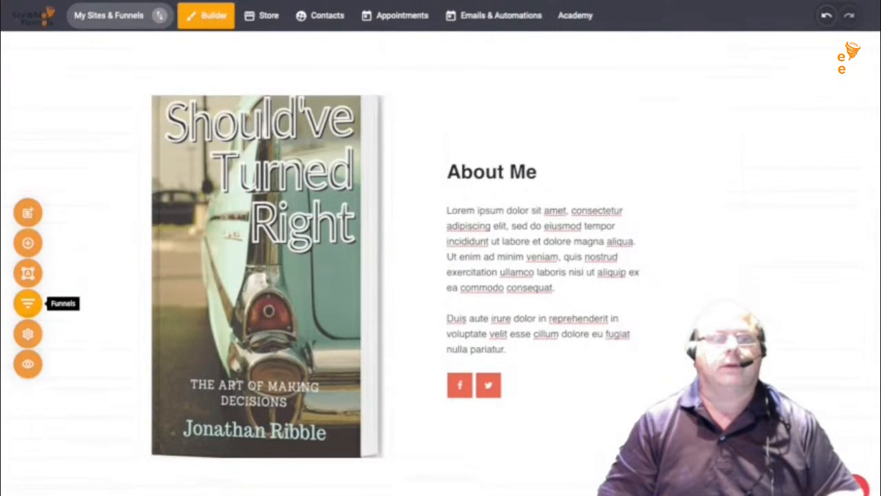
click(27, 303)
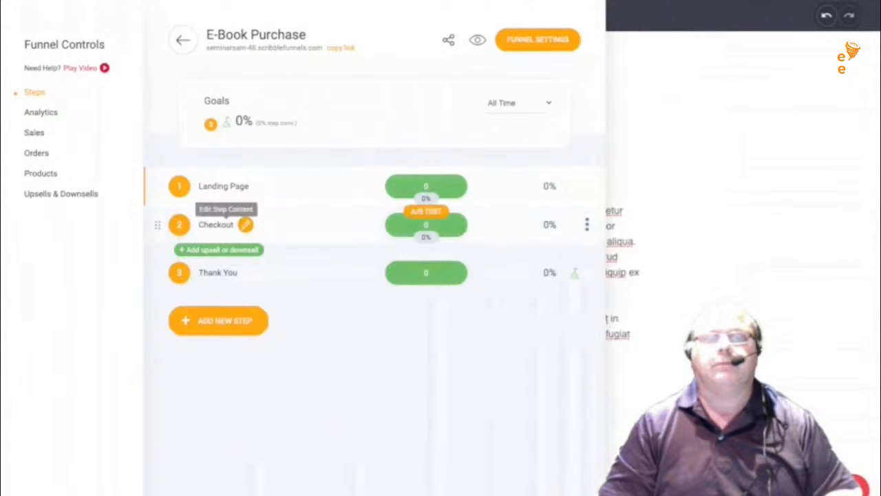
click(246, 225)
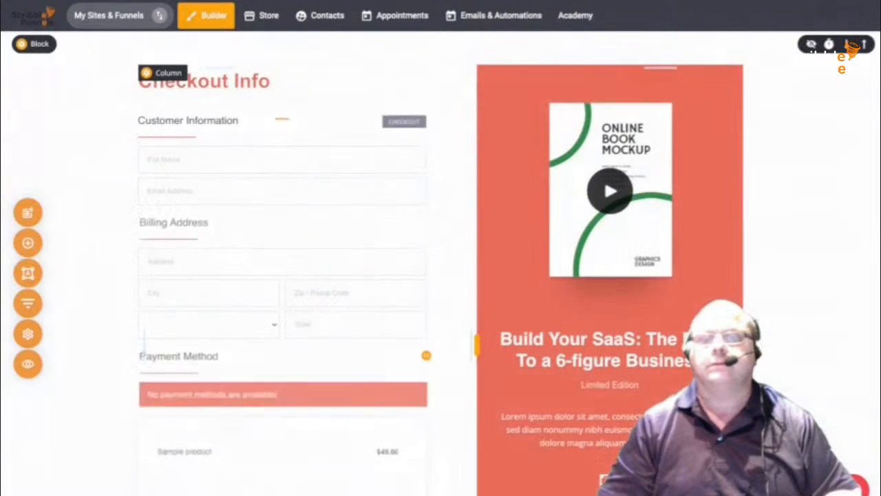
scroll(853, 49, down, 4)
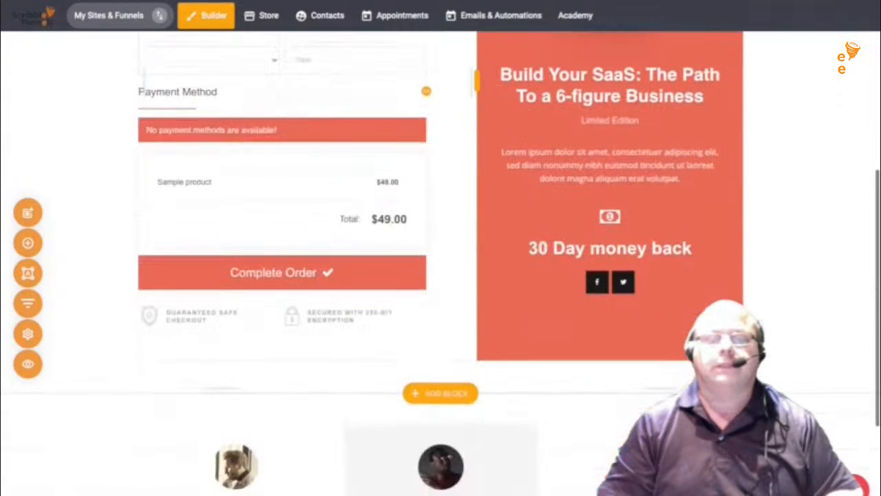
scroll(303, 207, up, 4)
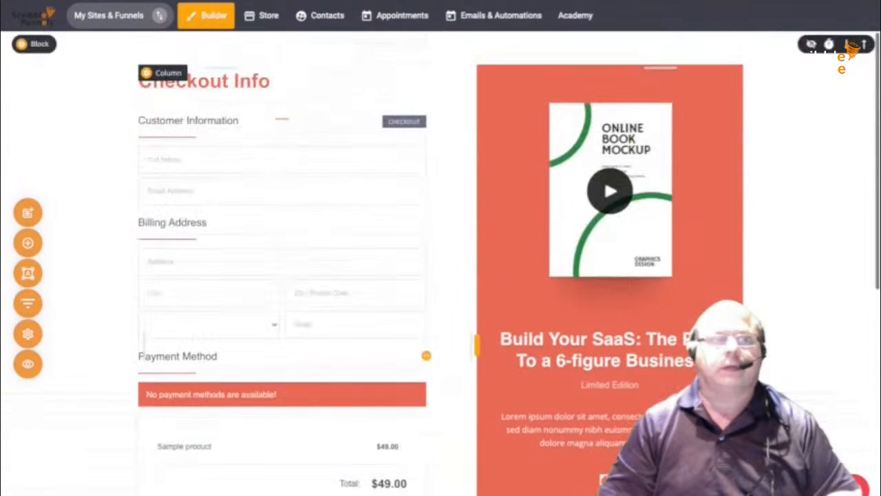
click(261, 15)
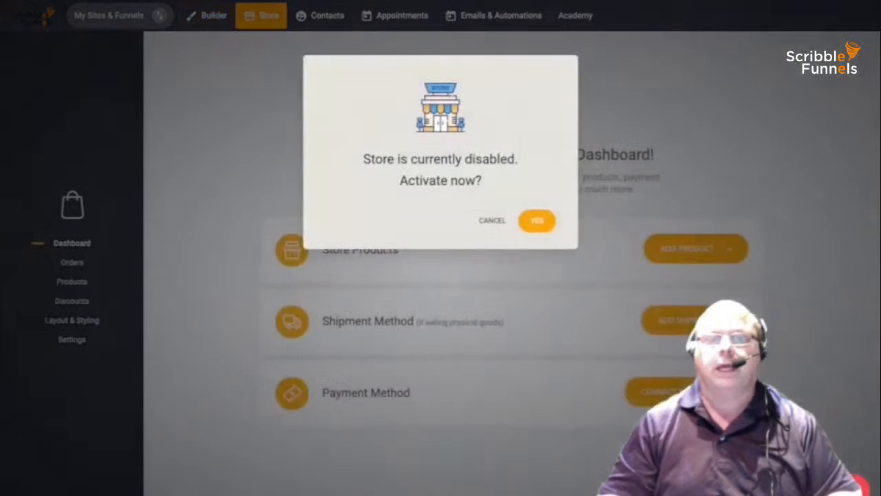
- Activate the store and add a new product of type Physical Product
click(537, 221)
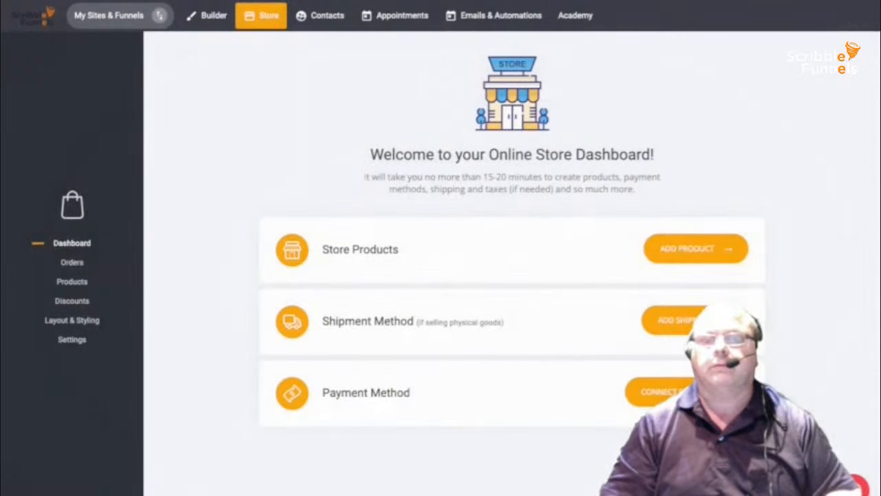
click(696, 248)
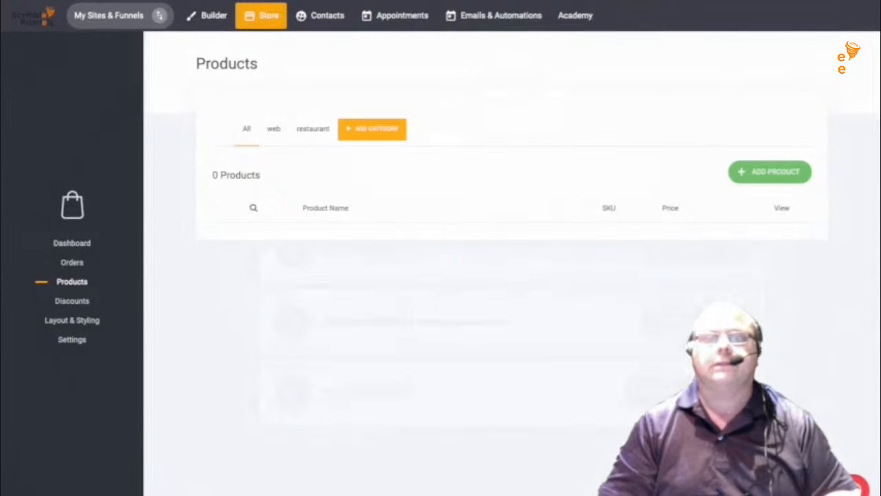
click(769, 171)
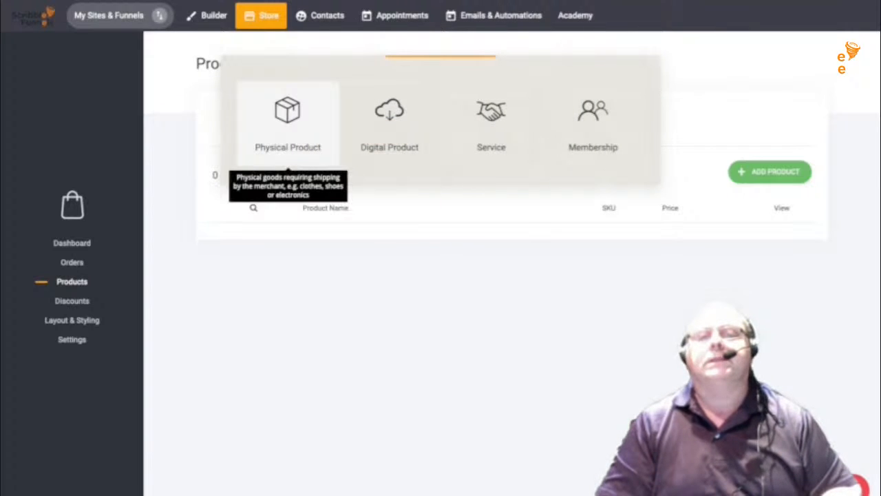
click(288, 121)
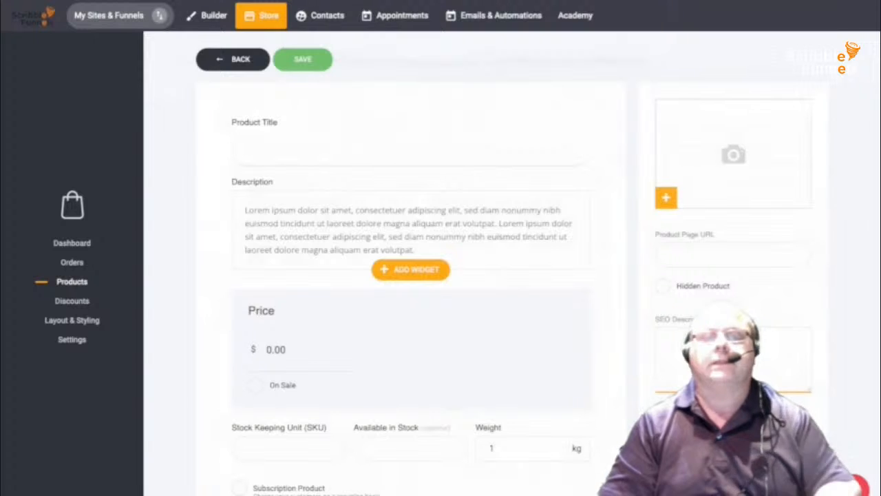
- Title the product 'SHOULD HAVE TURNED RIGHT' and set the book cover as its image
text(SHOU)
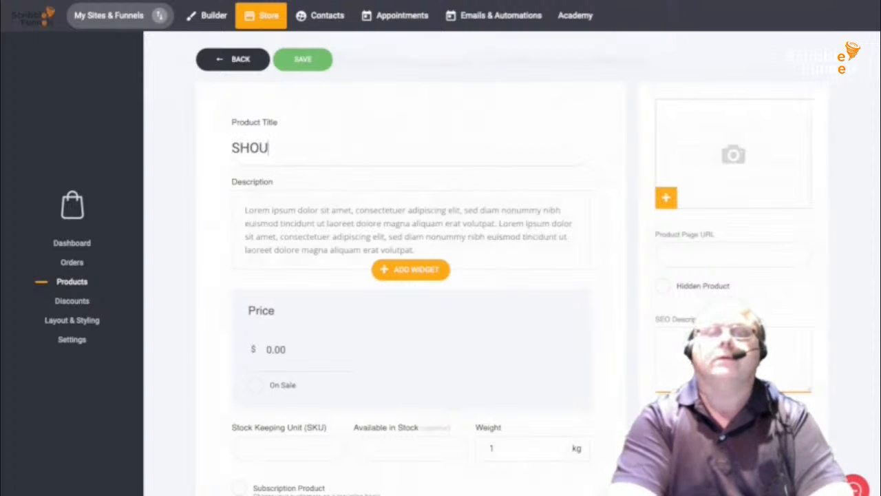
text(LD HAVE T)
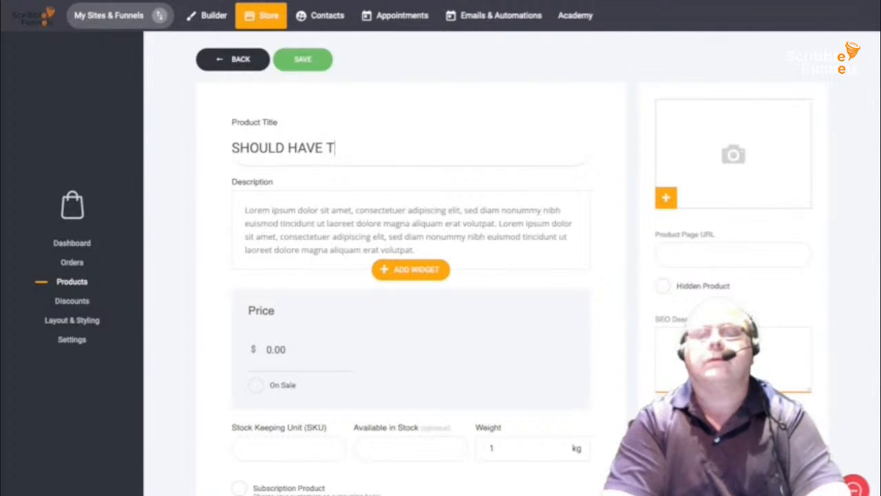
text(URNE3D)
key(BackSpace)
key(BackSpace)
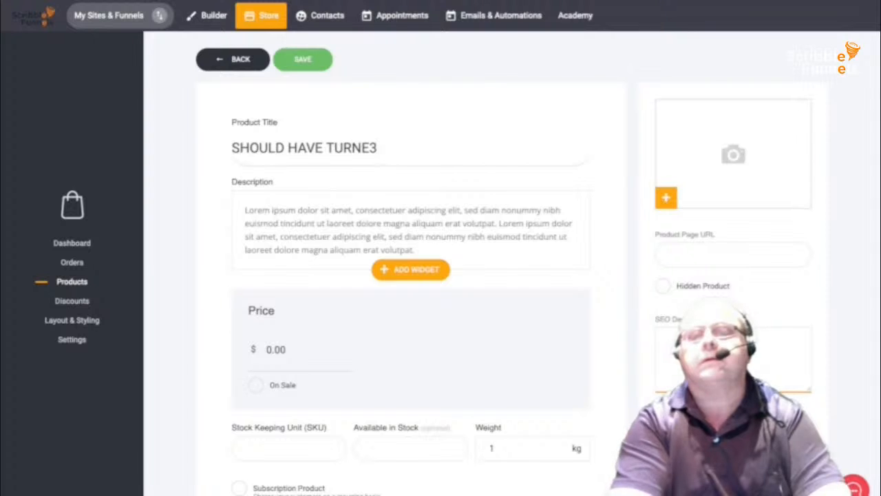
text(D RIGHT)
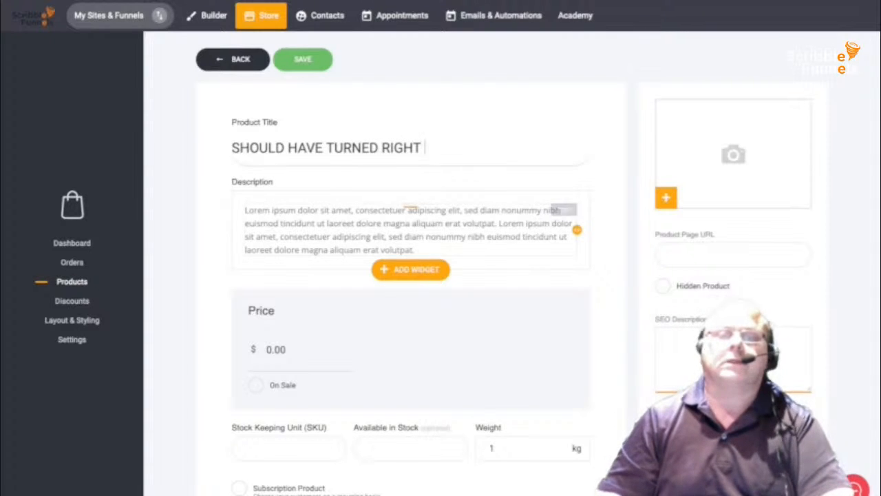
double_click(315, 236)
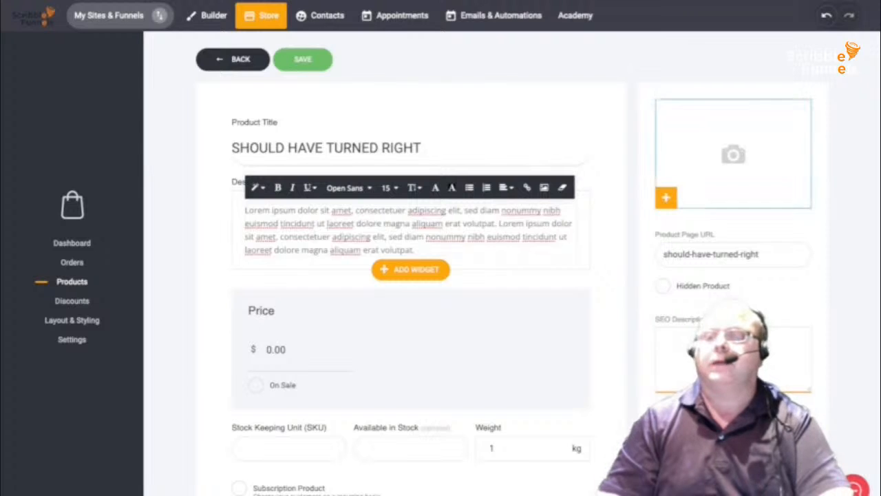
click(665, 197)
click(414, 90)
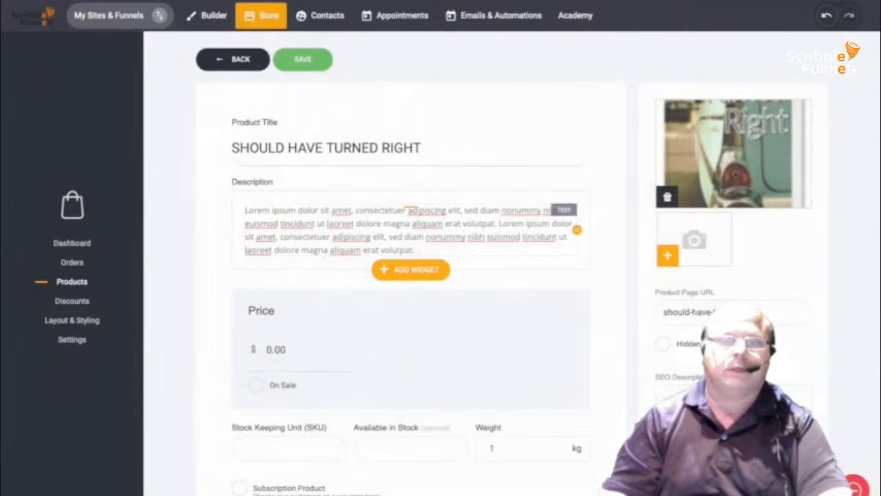
- Set the product price to 9.95
click(281, 349)
click(281, 349)
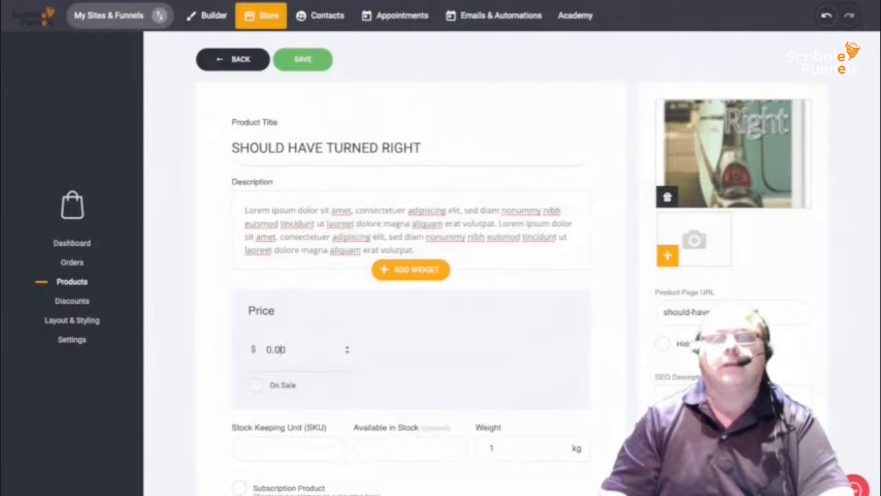
double_click(281, 349)
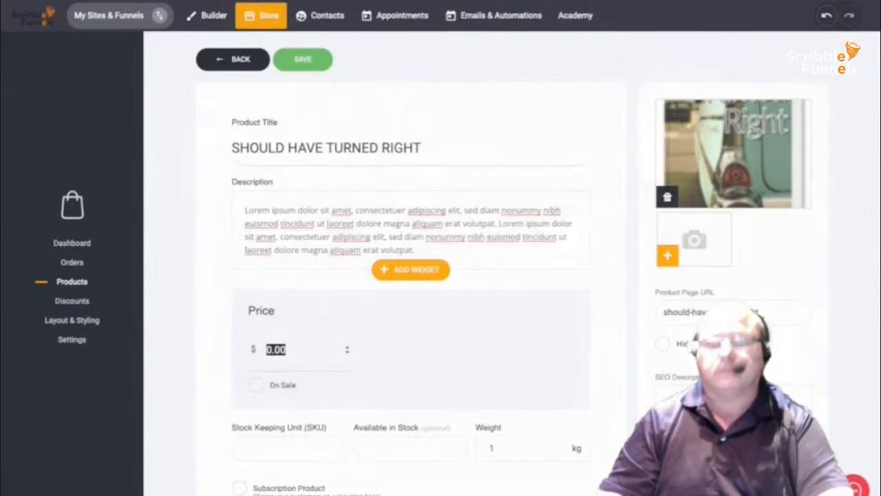
text(9)
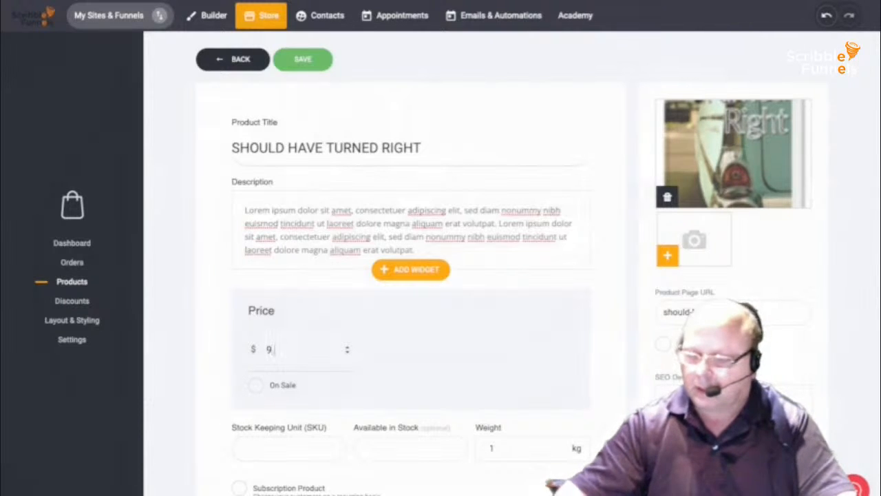
text(.95)
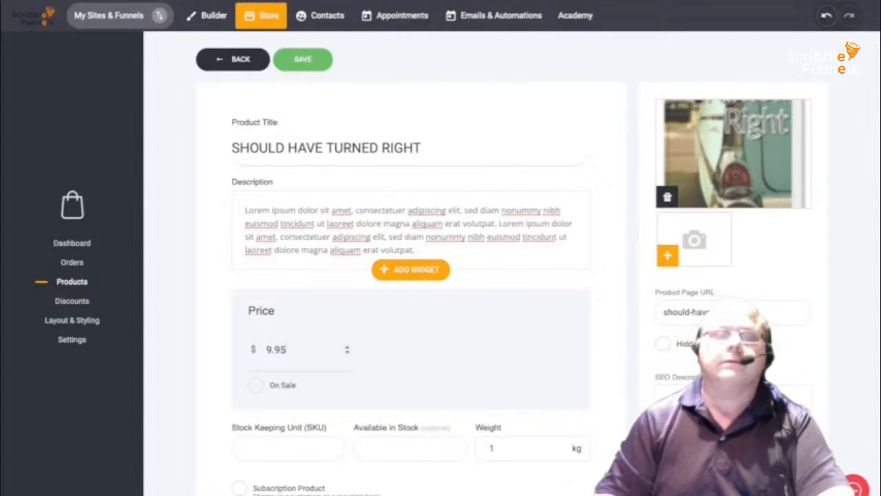
scroll(441, 275, down, 3)
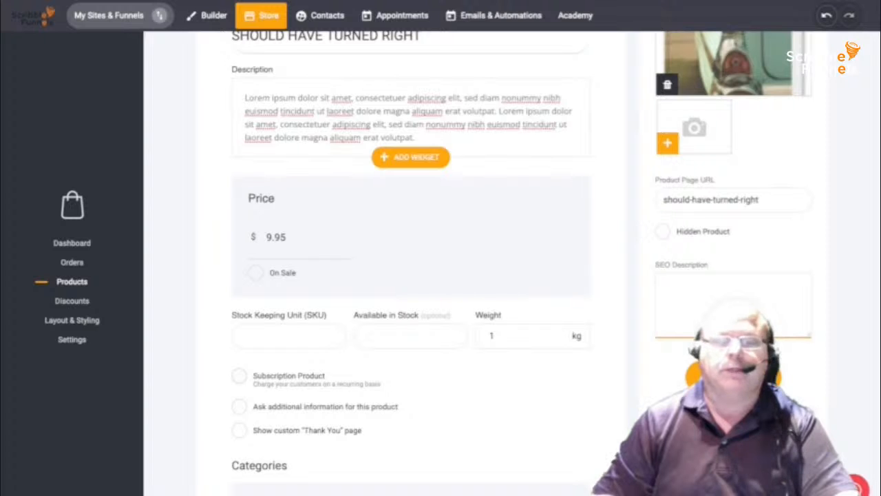
scroll(413, 275, down, 2)
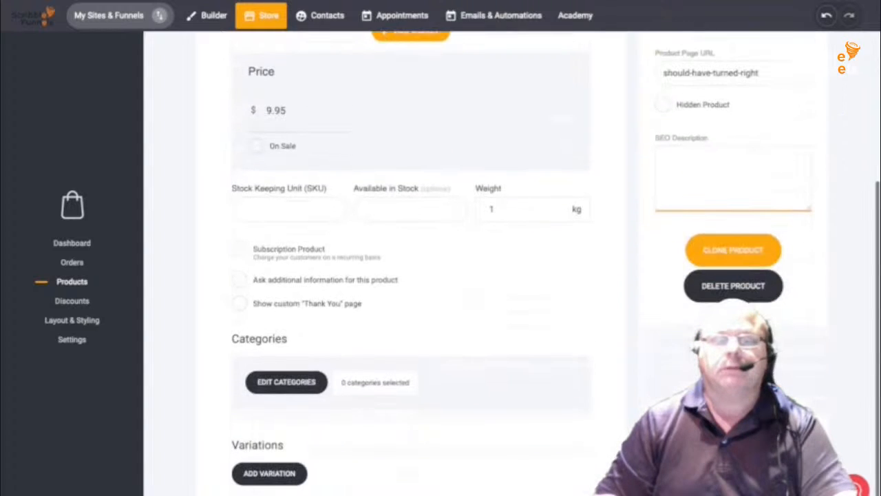
click(320, 387)
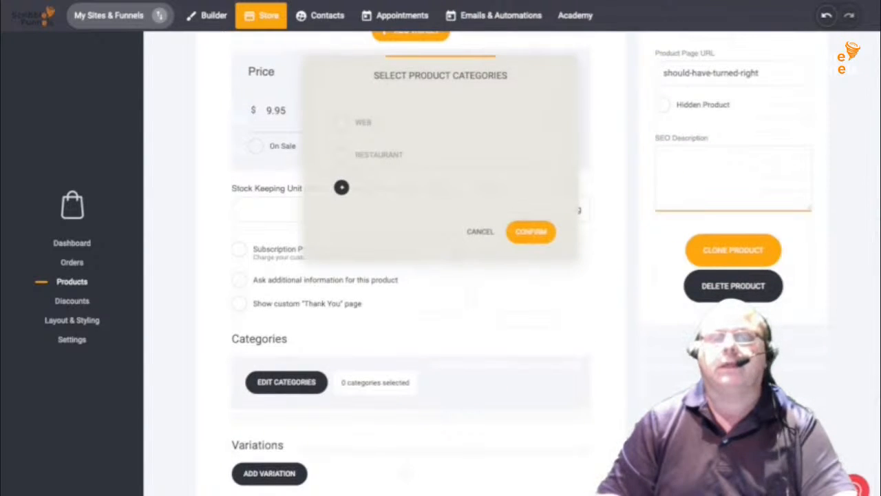
- Add a new BOOKS category, assign it to SHOULD HAVE TURNED RIGHT, and save the product
scroll(341, 186, up, 4)
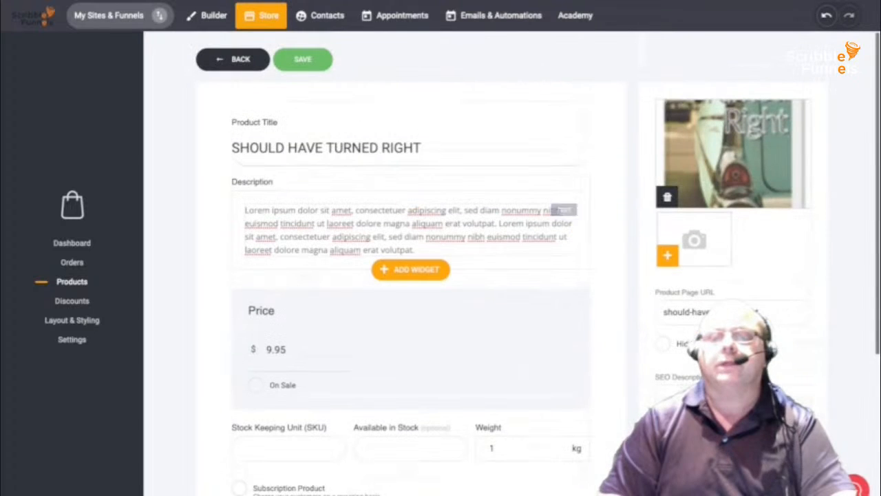
click(302, 59)
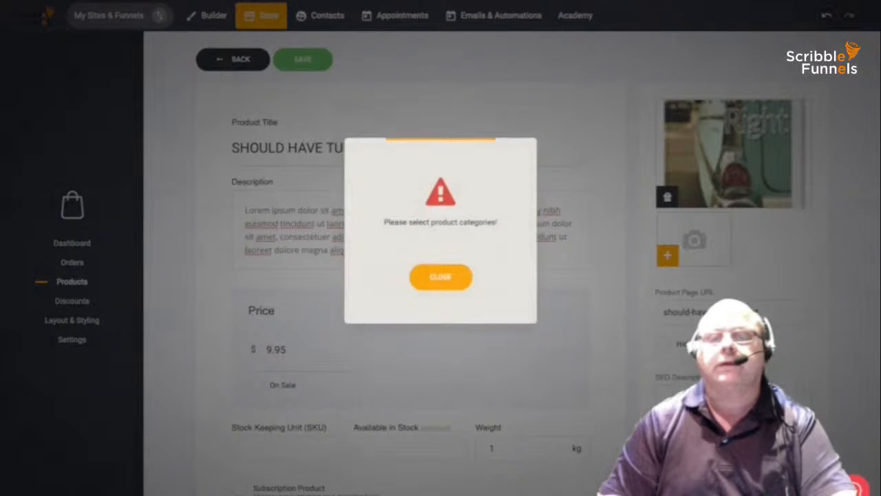
click(414, 271)
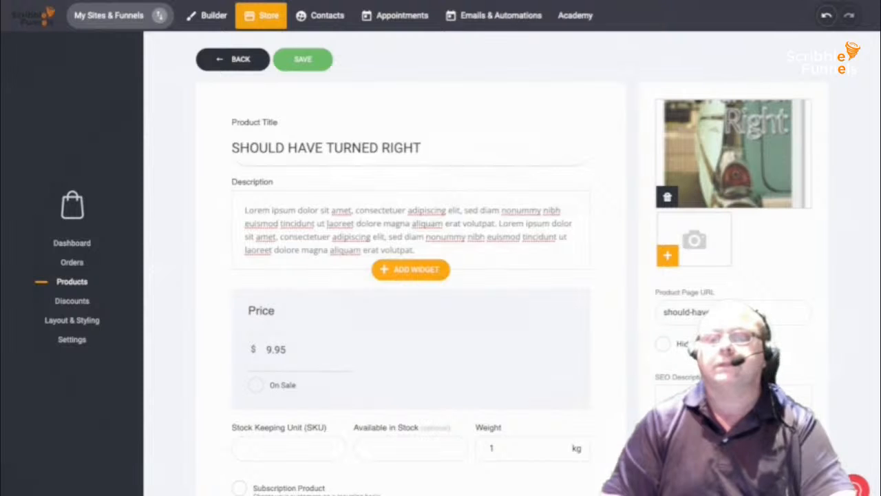
scroll(441, 275, down, 5)
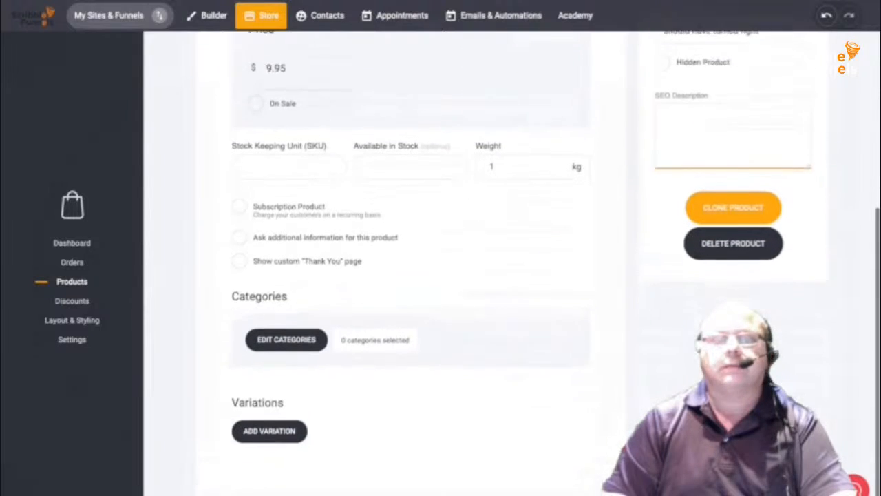
click(322, 307)
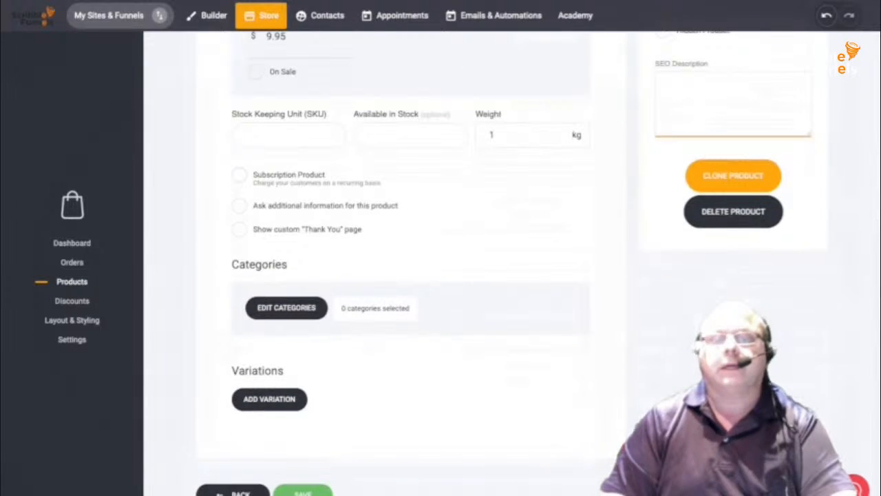
click(342, 186)
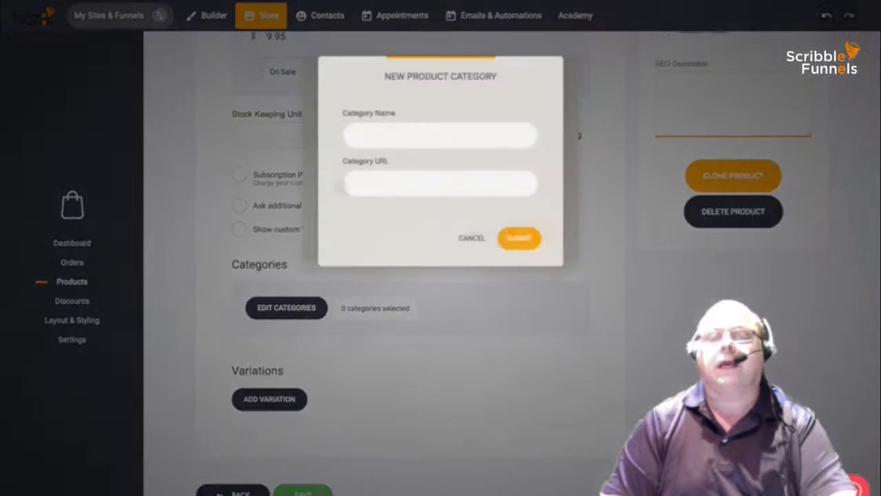
text(B)
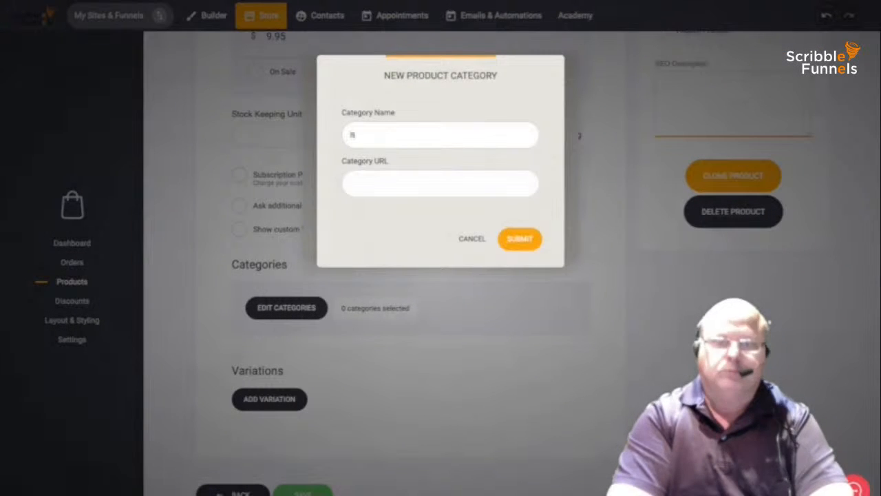
text(OOKS)
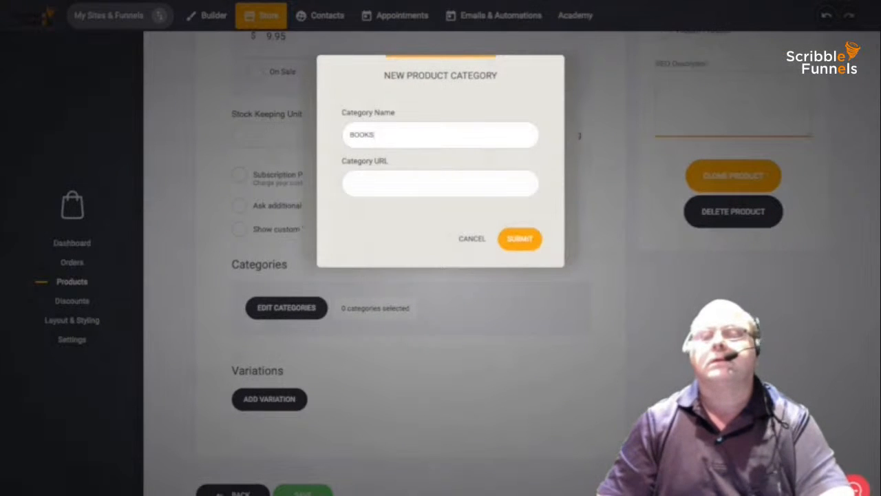
key(Return)
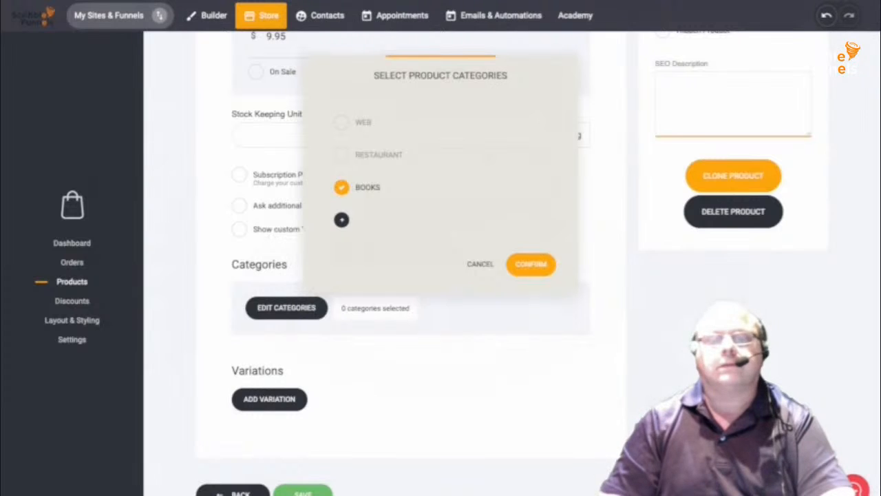
click(510, 259)
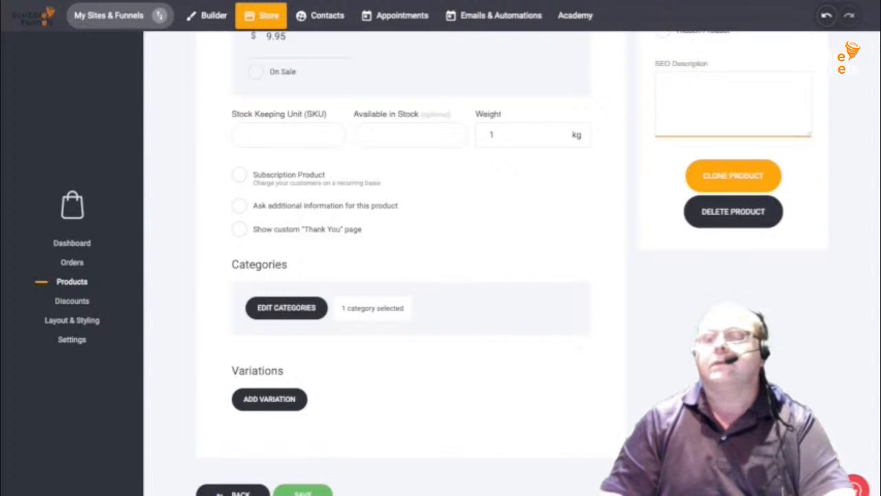
scroll(440, 262, up, 1)
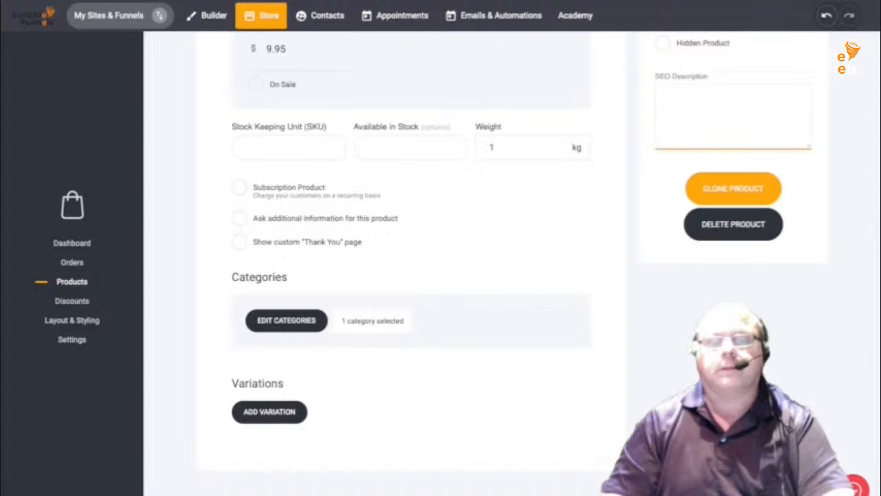
click(72, 281)
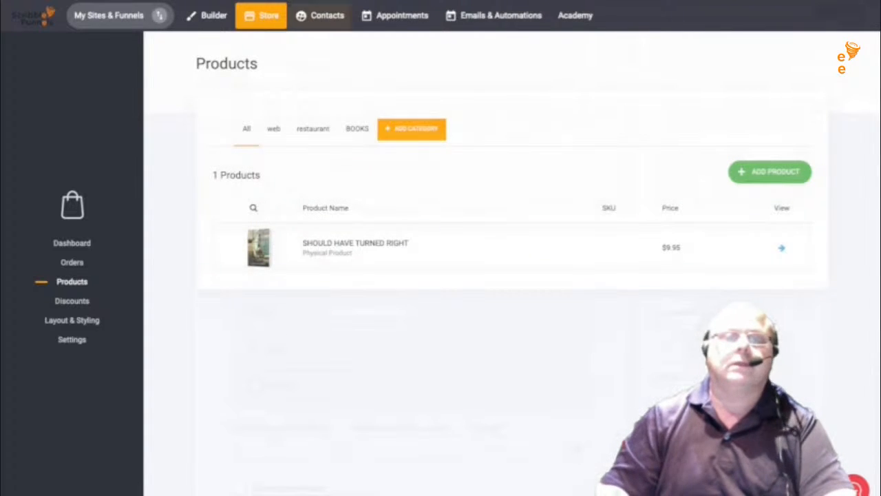
- Return to the funnel's Checkout step page in the page editor
click(206, 15)
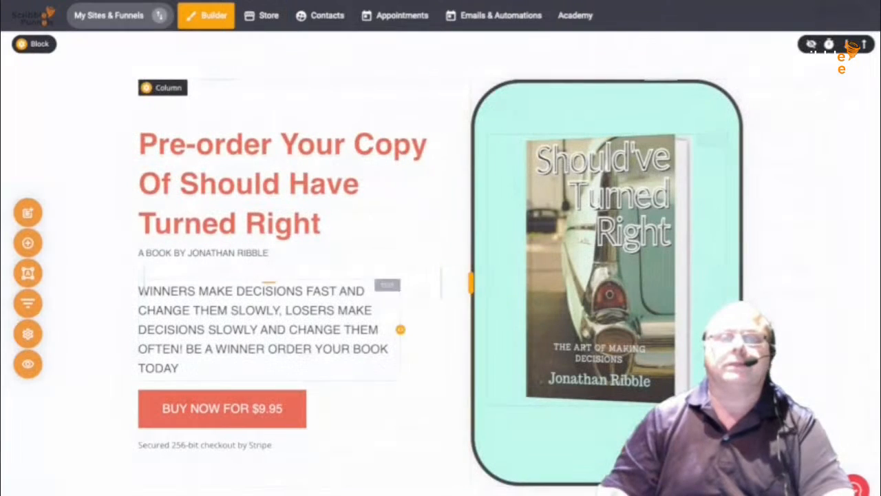
click(27, 303)
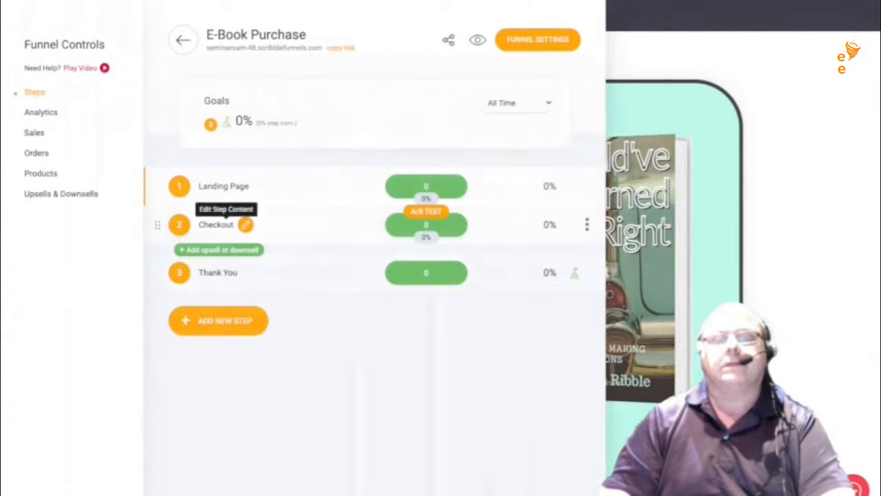
click(246, 224)
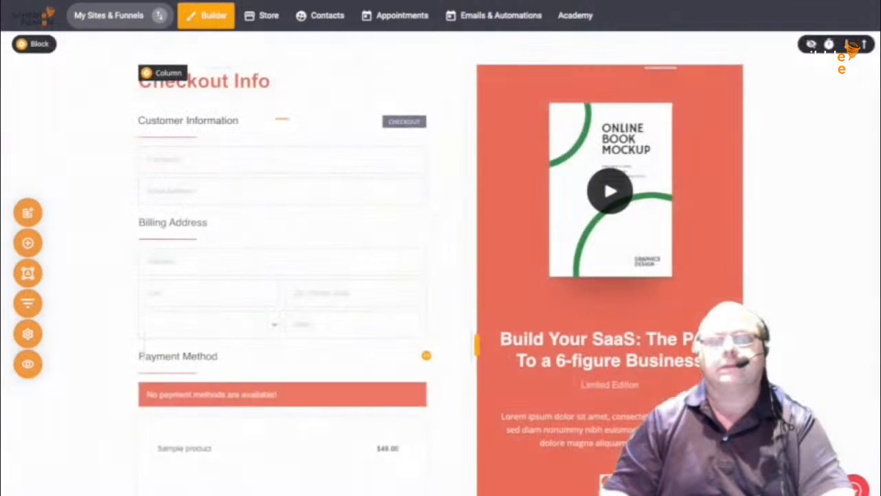
scroll(440, 262, down, 3)
scroll(440, 261, up, 3)
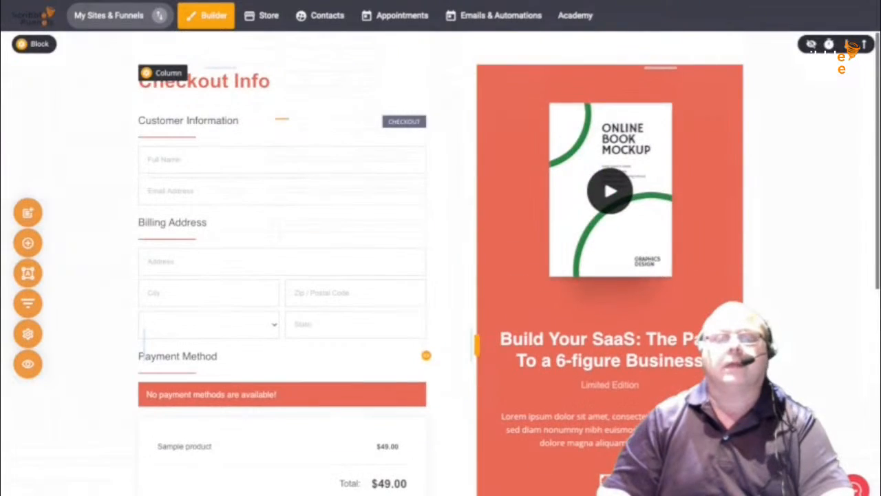
- Make Should Have Turned Right the checkout form's main product and save the page
click(426, 355)
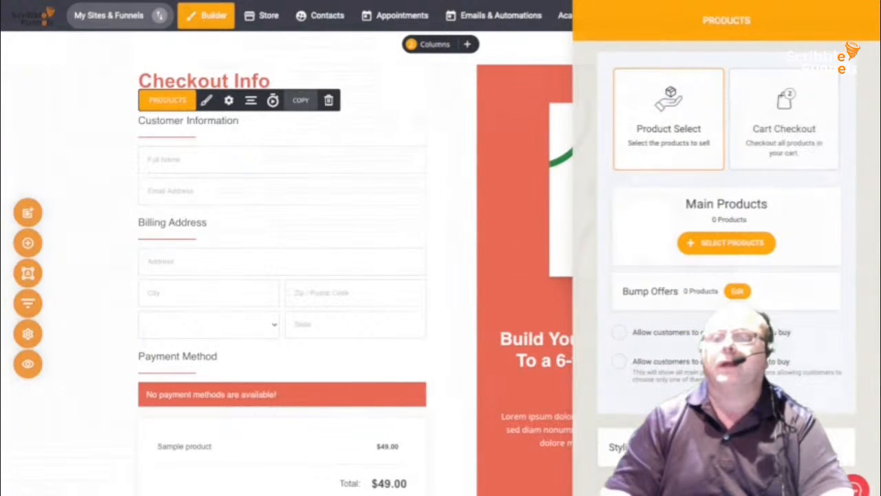
click(726, 242)
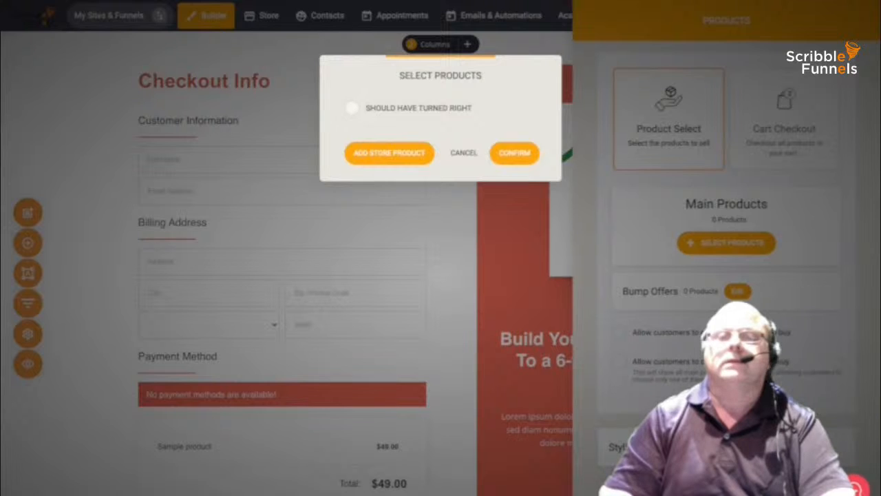
click(352, 108)
click(514, 153)
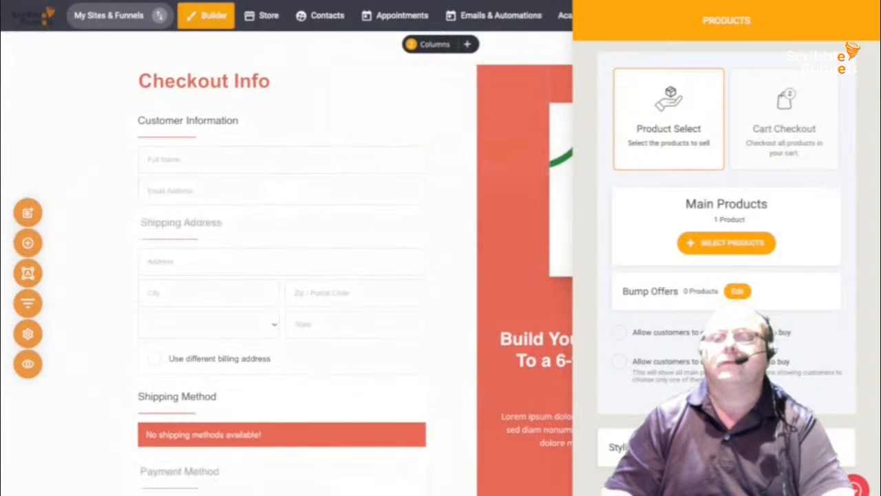
click(451, 334)
scroll(451, 334, down, 6)
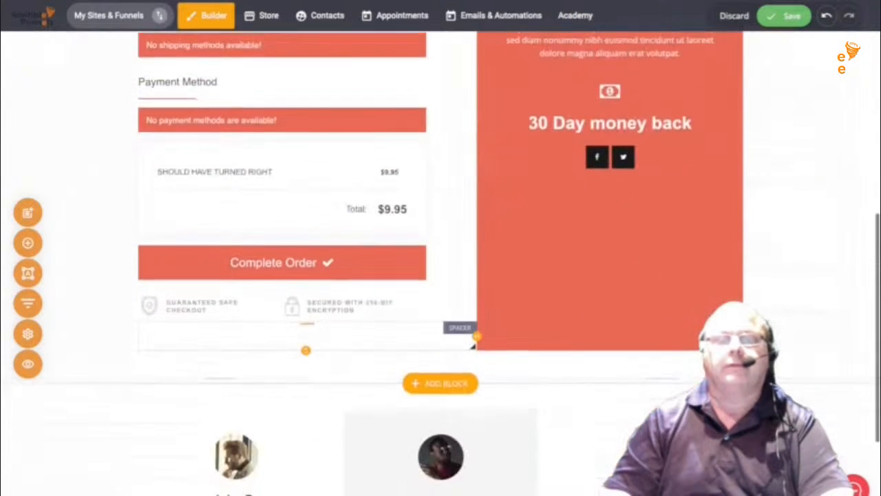
scroll(473, 343, up, 4)
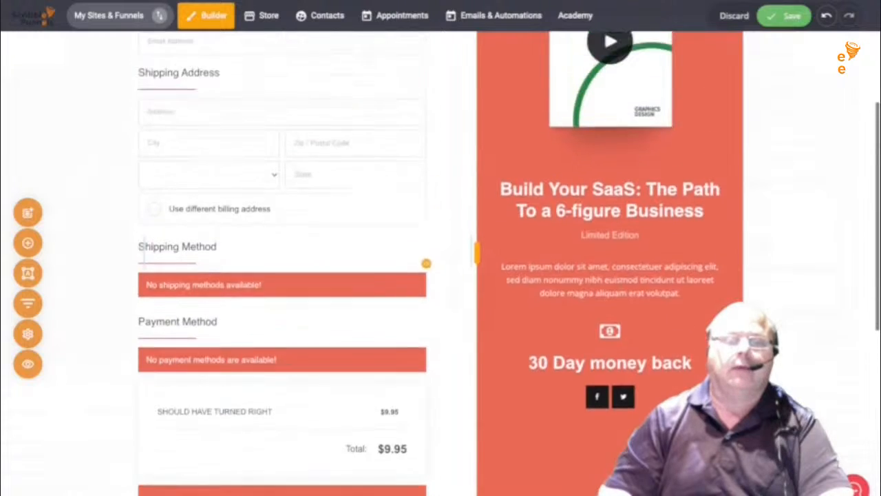
scroll(473, 254, up, 3)
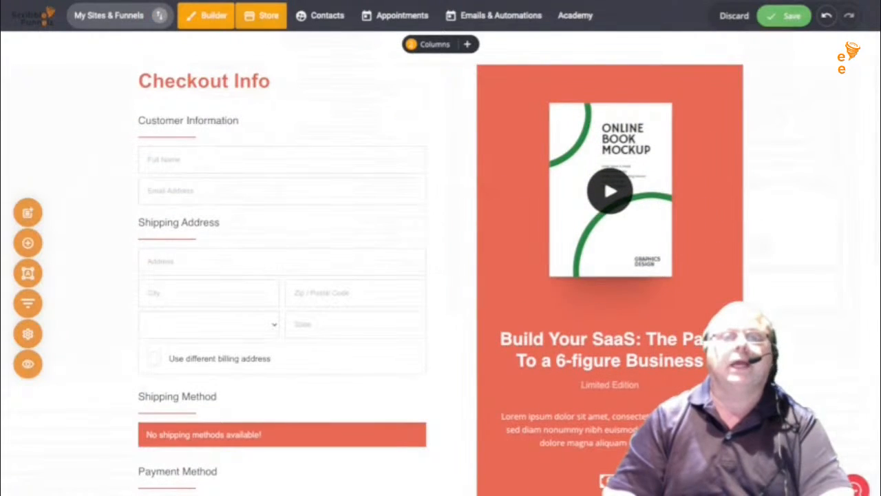
click(268, 15)
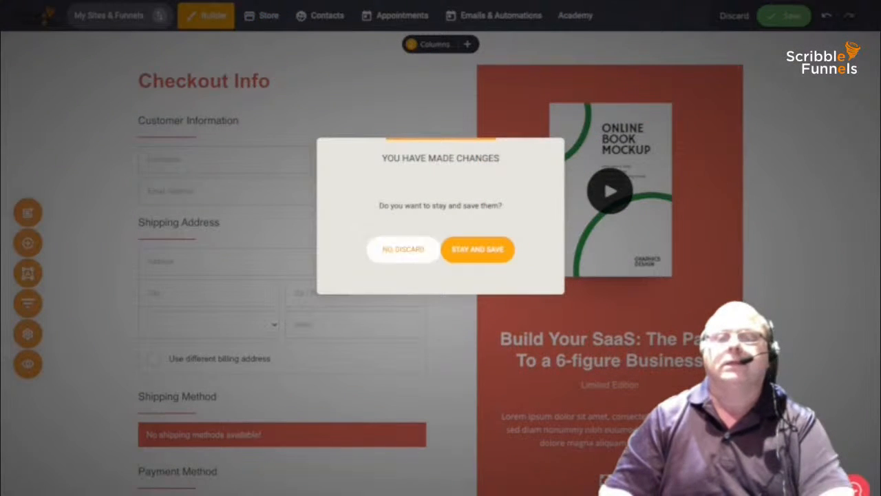
click(477, 249)
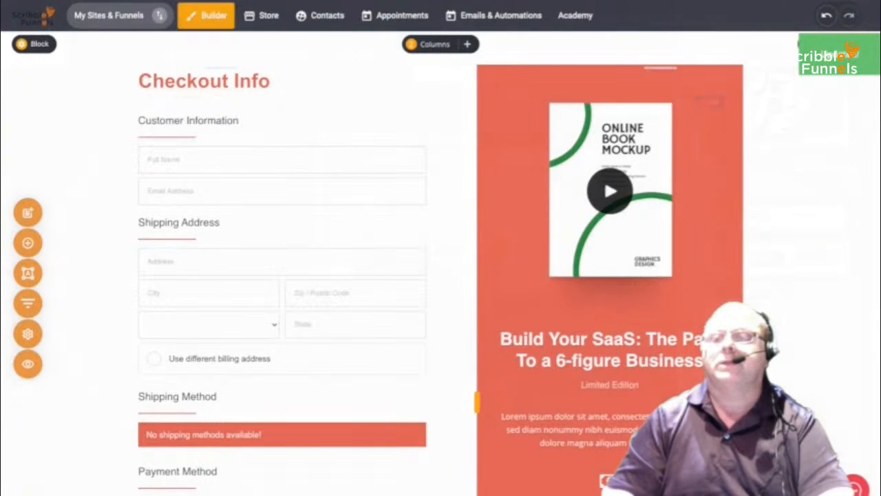
- Replace the placeholder book image with the Should've Turned Right cover
double_click(610, 191)
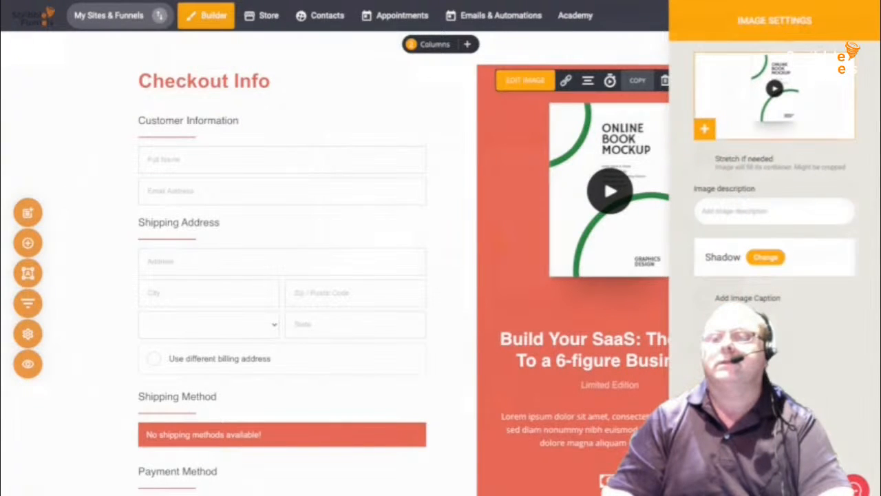
click(704, 129)
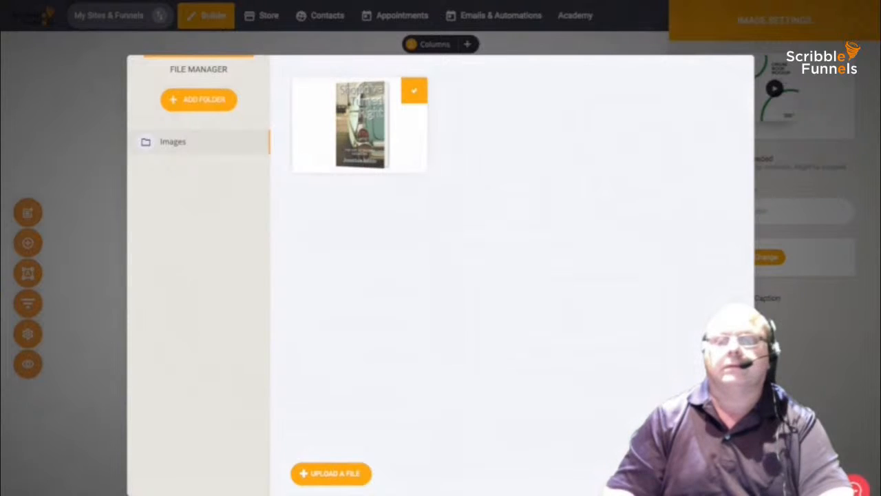
click(414, 90)
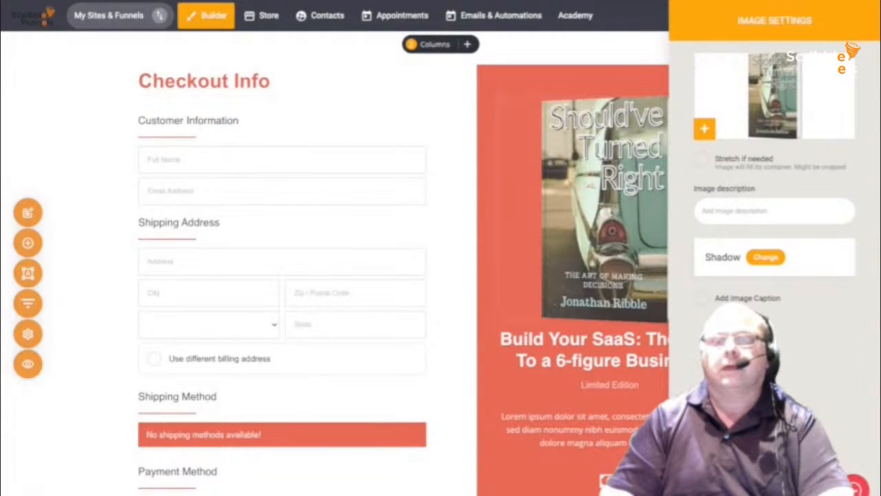
click(450, 137)
- Give the book's right column a pale mint background at about 0.46 opacity
click(503, 73)
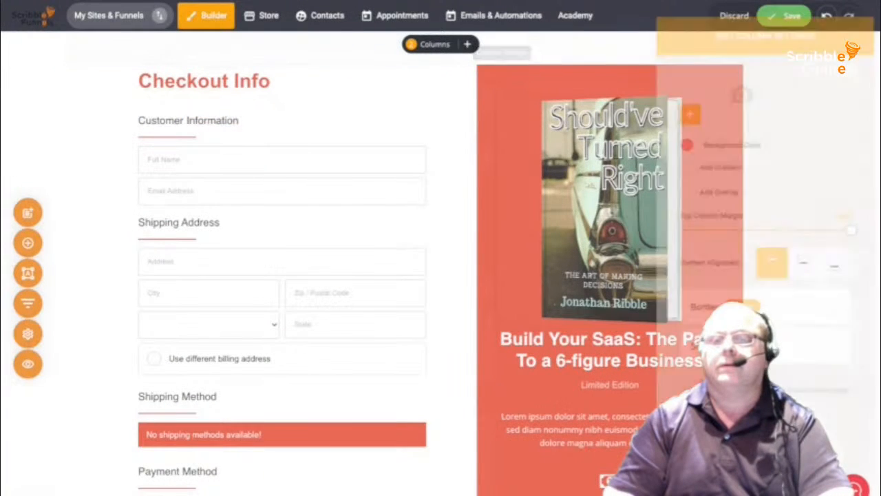
click(682, 136)
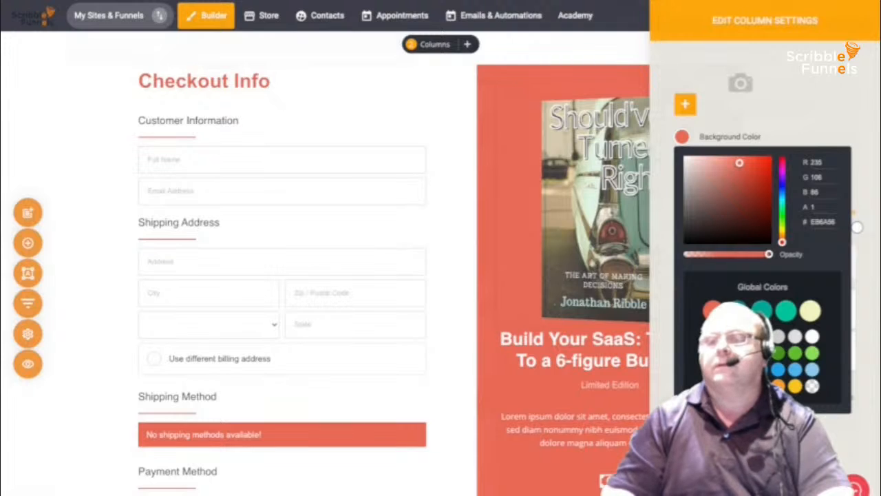
click(762, 311)
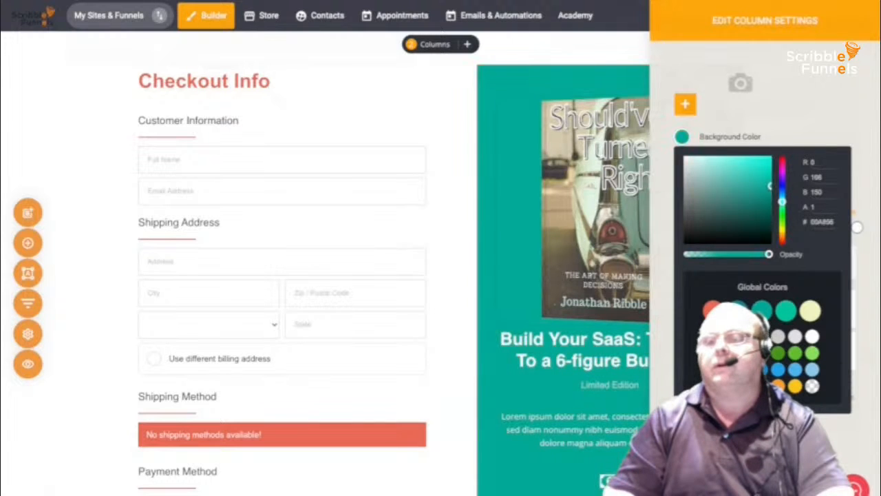
click(786, 311)
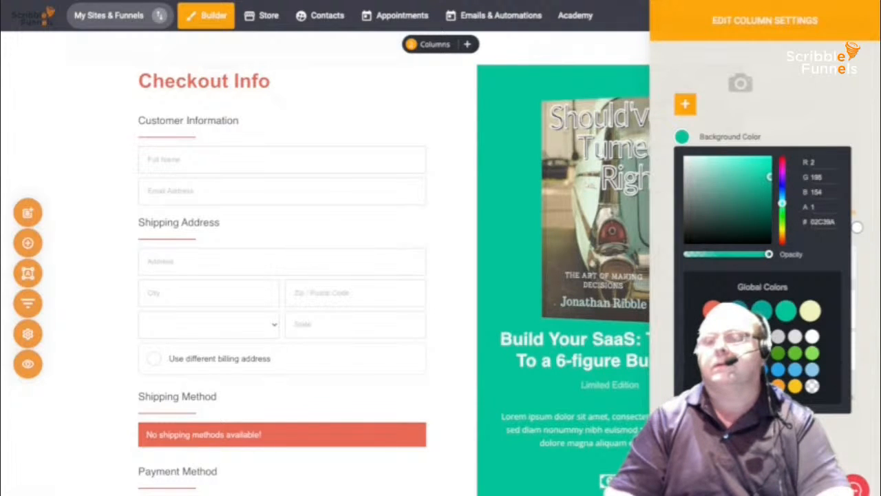
mouse_move(757, 173)
mouse_down()
mouse_move(733, 174)
mouse_move(741, 173)
mouse_up()
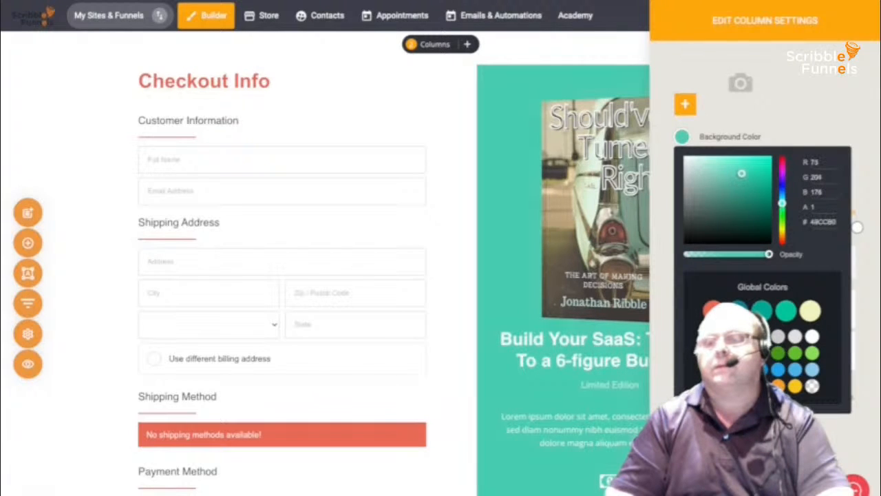
drag(769, 254, 722, 254)
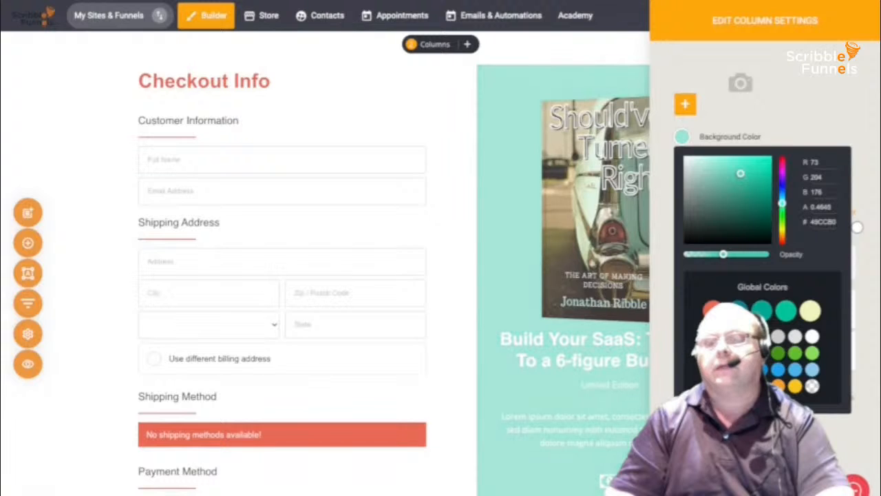
click(585, 385)
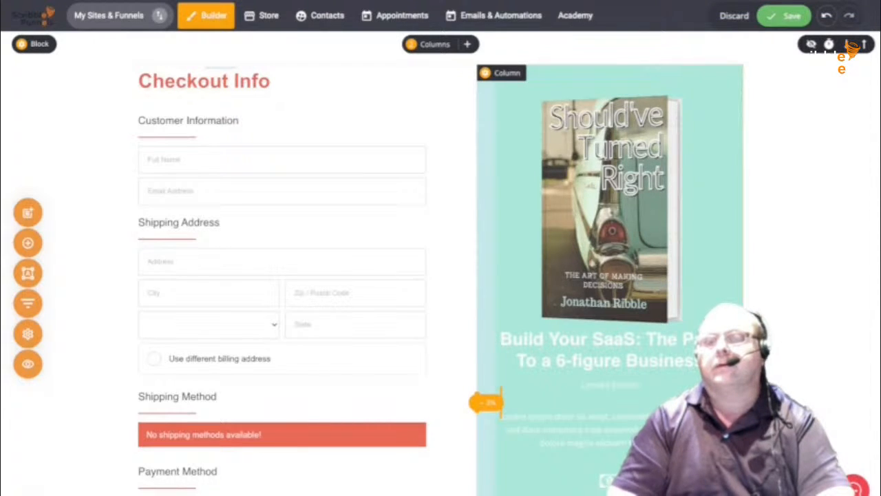
- Add a thin dark border with rounded corners to the mint book column
click(502, 72)
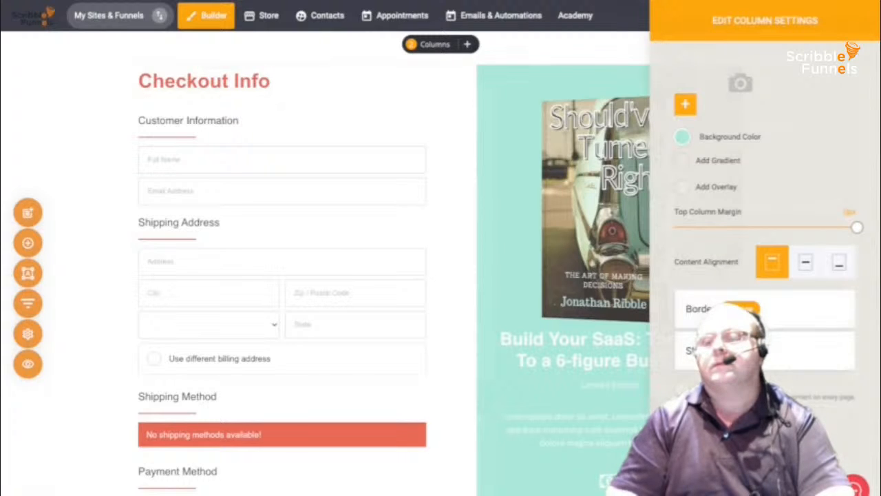
click(757, 309)
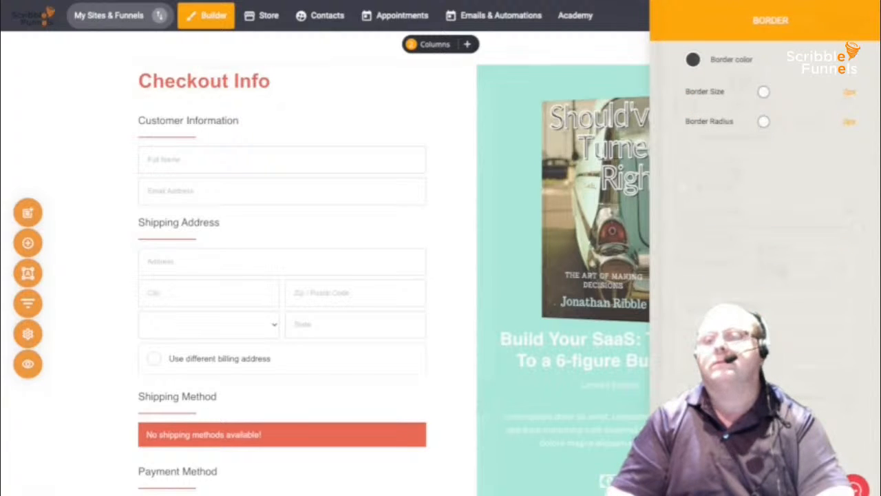
drag(763, 91, 770, 91)
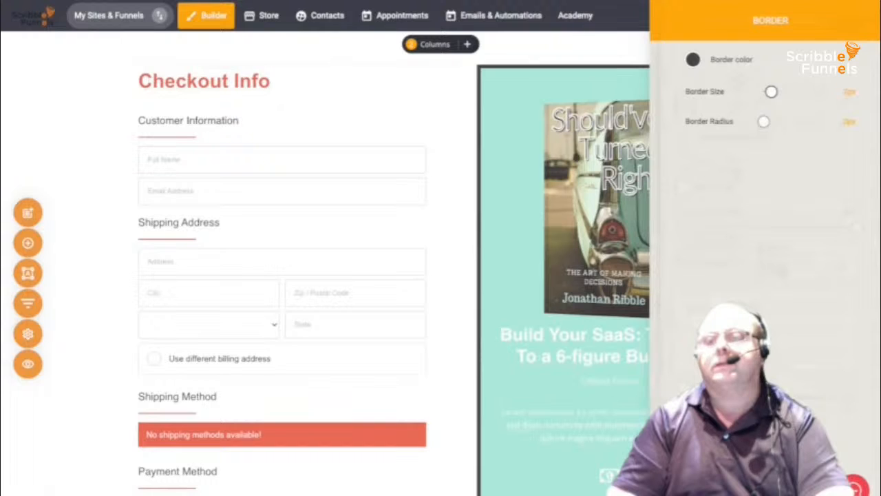
drag(764, 121, 803, 121)
click(493, 401)
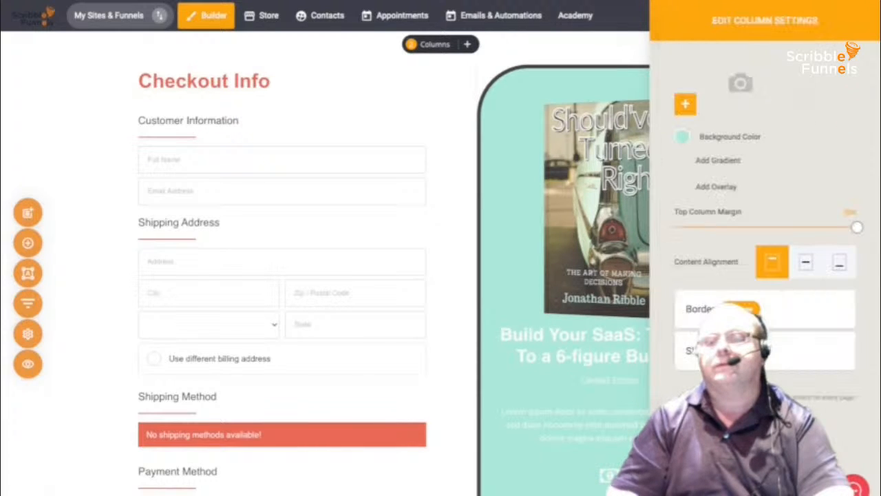
click(493, 401)
- Select the book cover image inside the mint column
scroll(609, 199, down, 5)
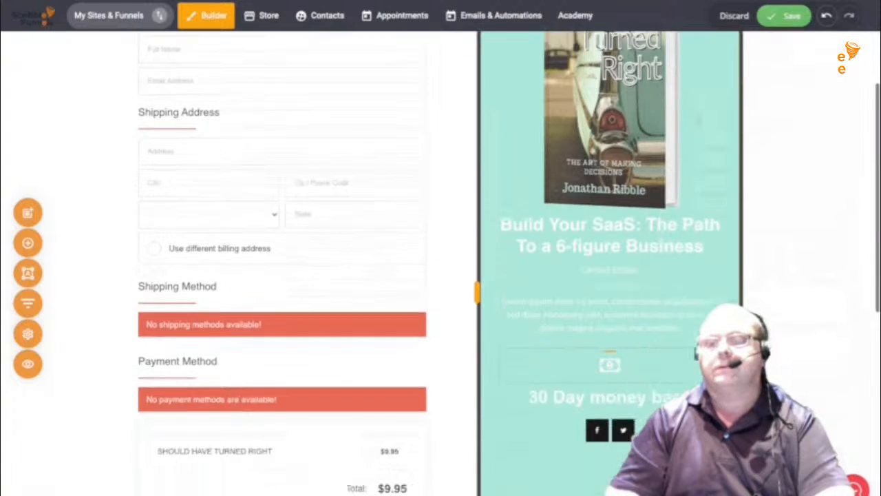
scroll(609, 199, up, 5)
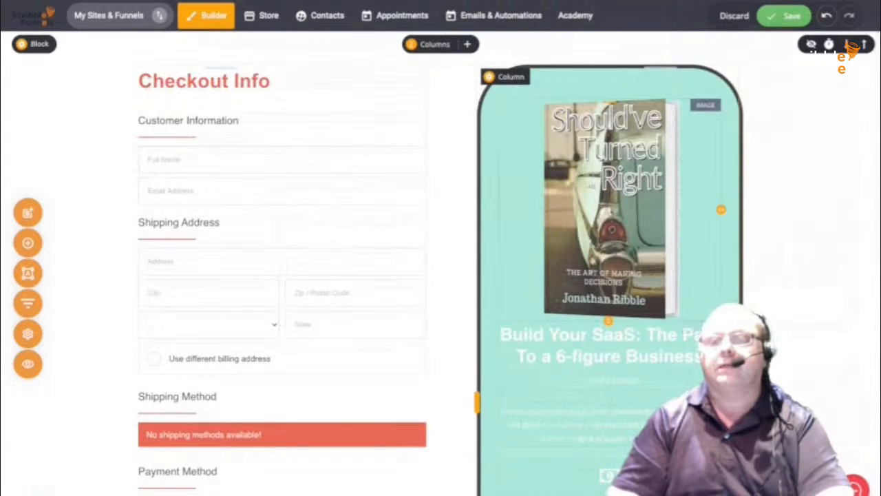
click(606, 209)
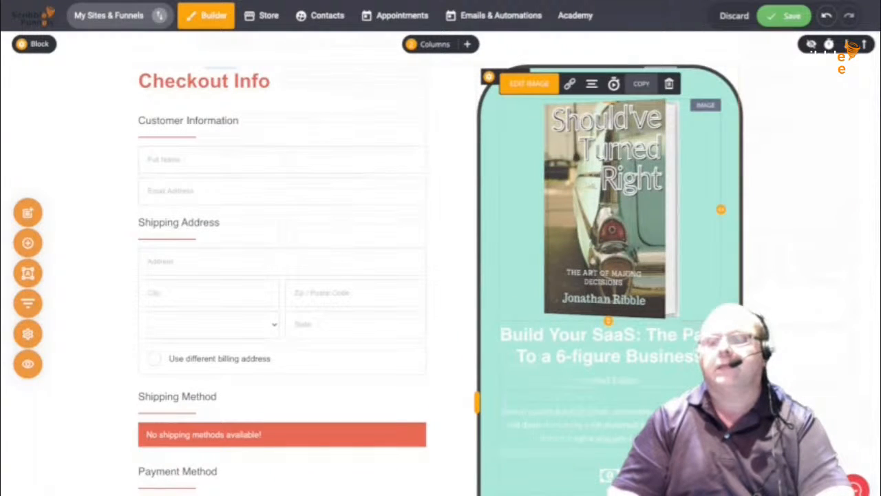
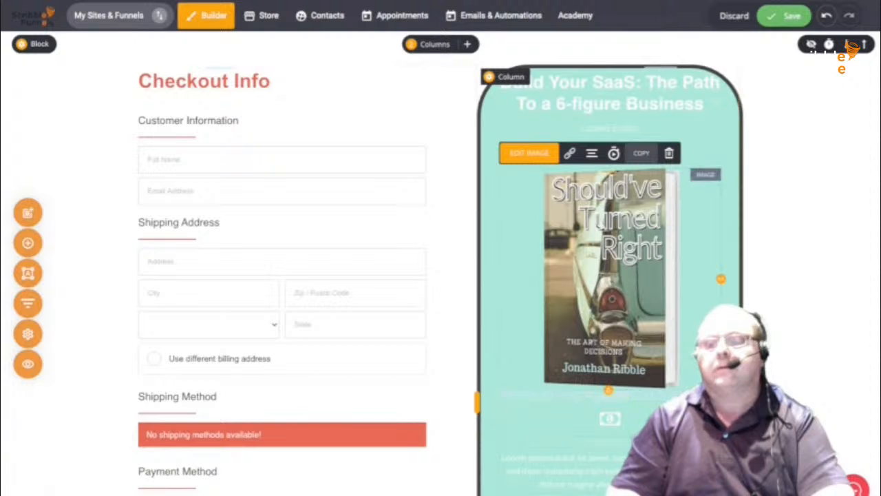
- Drag the book cover image's bottom edge down to enlarge it to about 404 × 552 px
drag(608, 390, 606, 487)
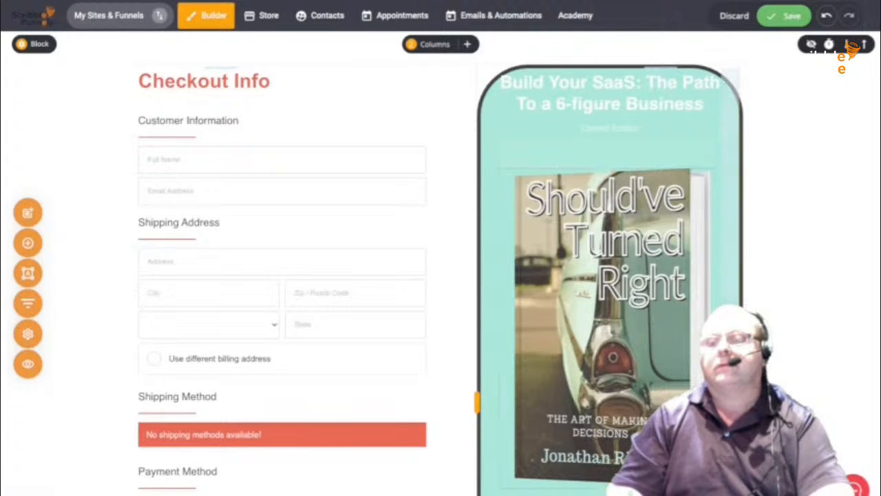
scroll(851, 49, down, 5)
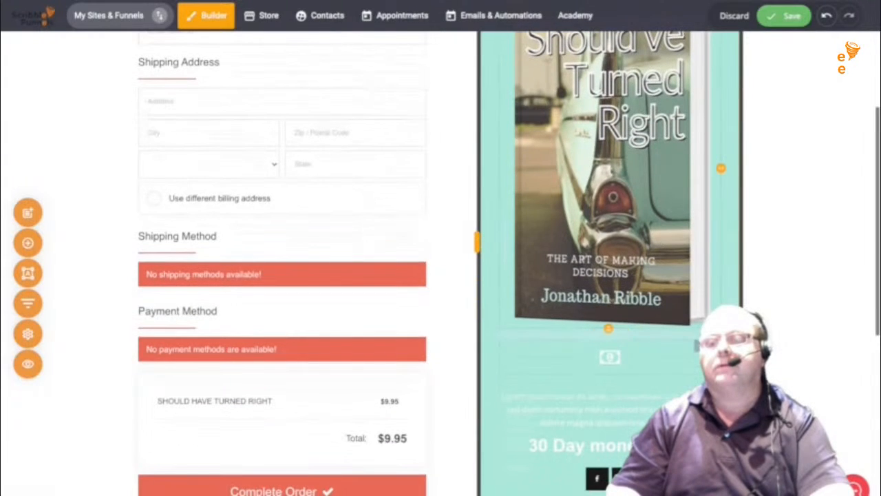
scroll(851, 49, down, 7)
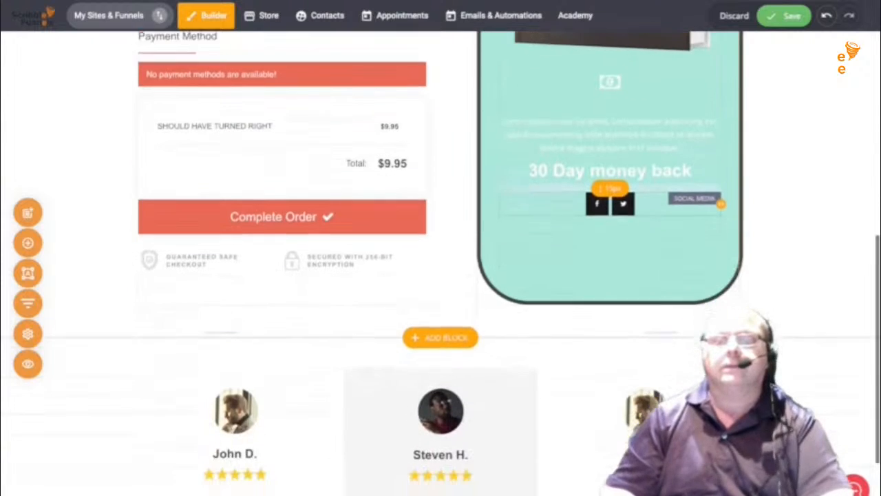
scroll(852, 50, up, 6)
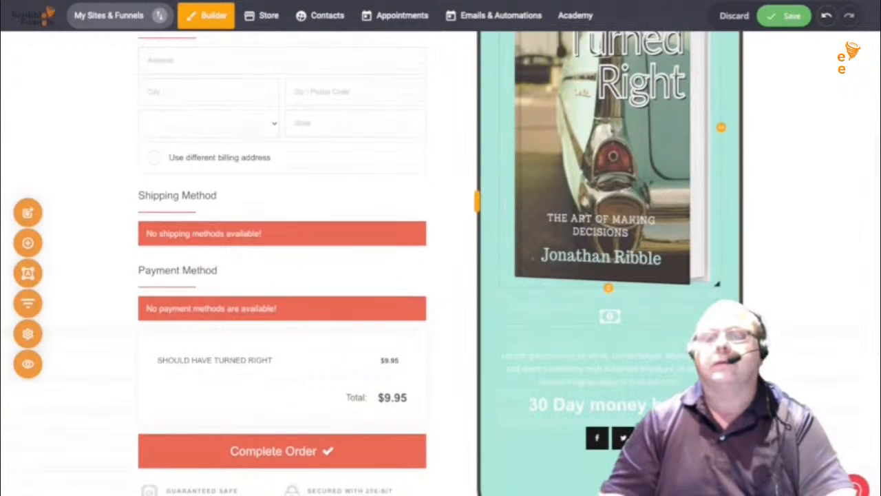
scroll(852, 49, down, 8)
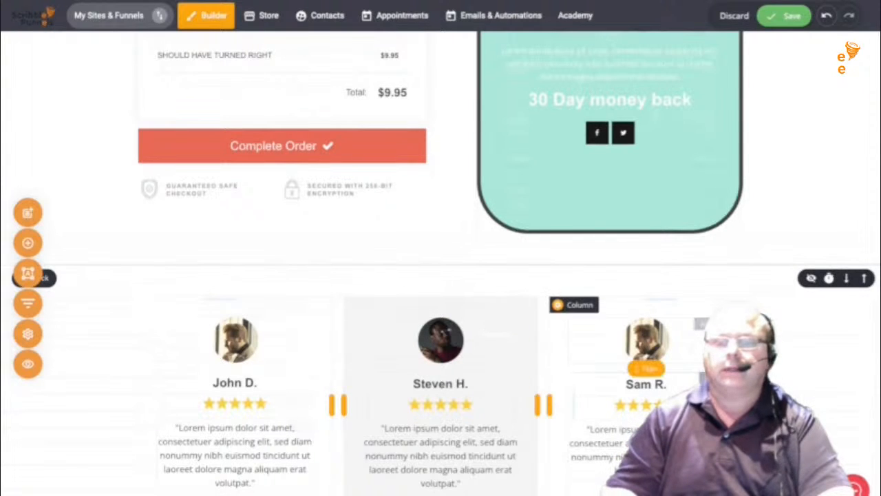
scroll(440, 344, down, 2)
scroll(440, 344, up, 8)
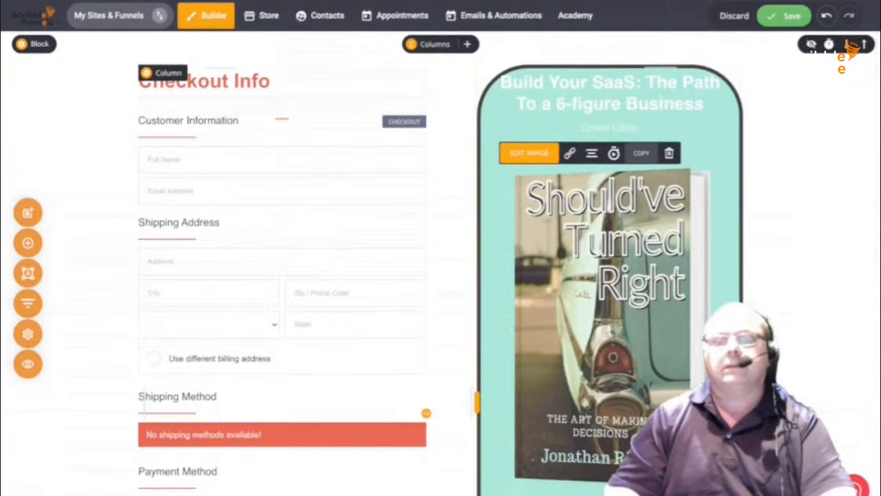
scroll(441, 276, down, 8)
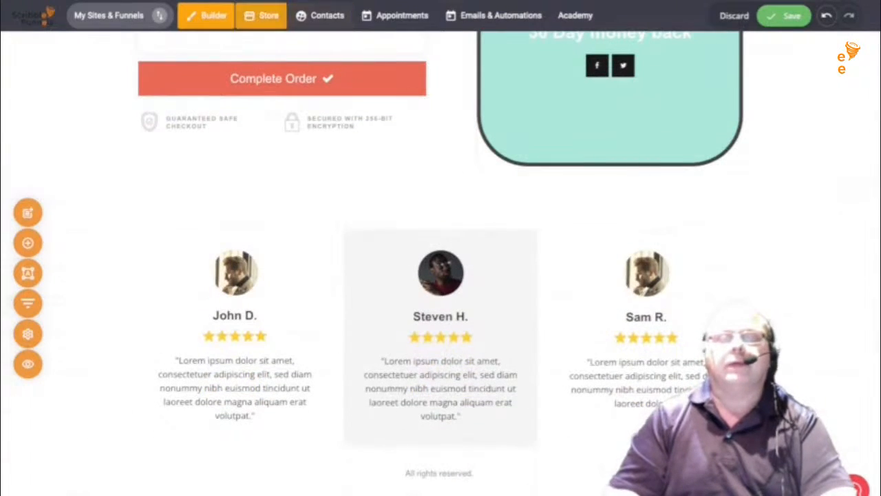
- Keep and save the checkout page edits, then go to the empty Booking Events list
click(265, 15)
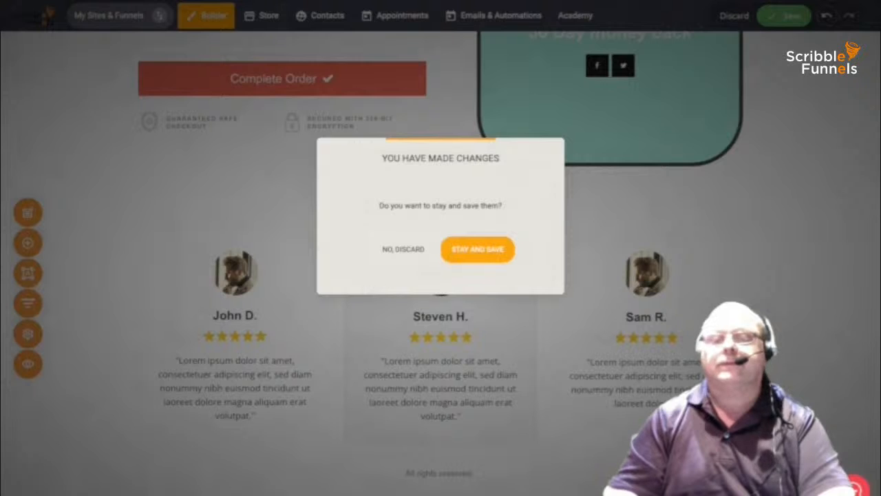
click(476, 249)
click(783, 15)
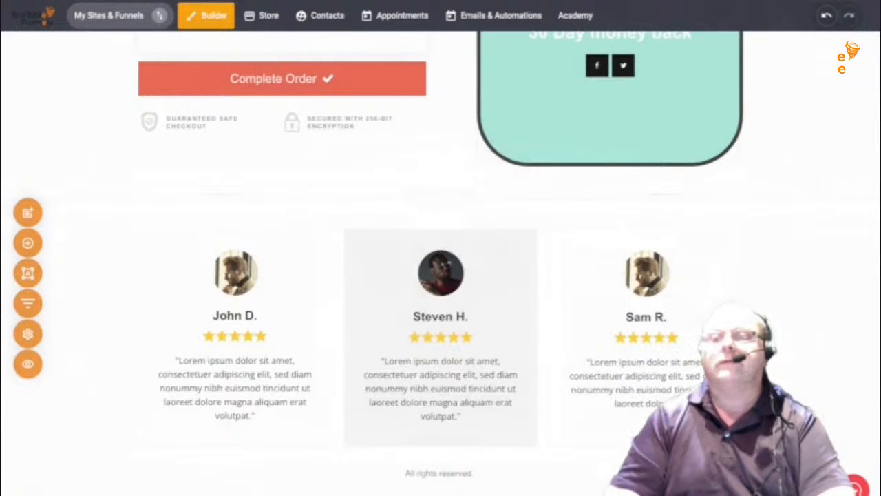
scroll(235, 344, up, 8)
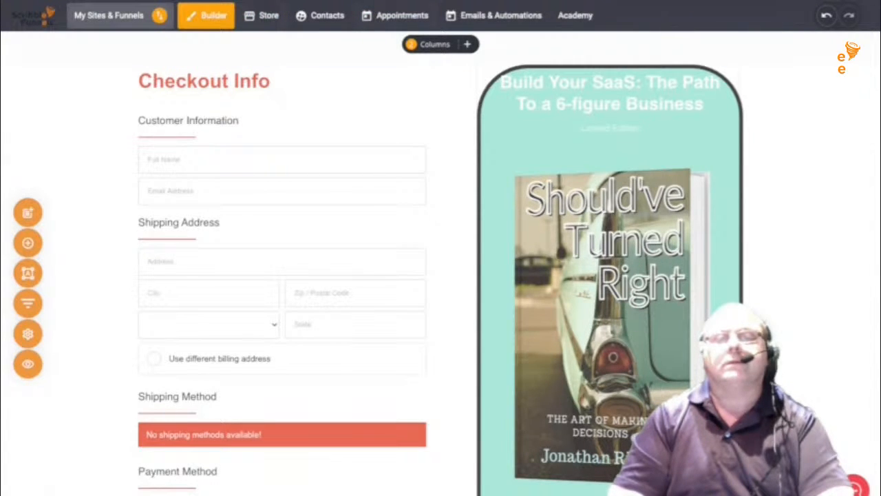
scroll(440, 261, down, 8)
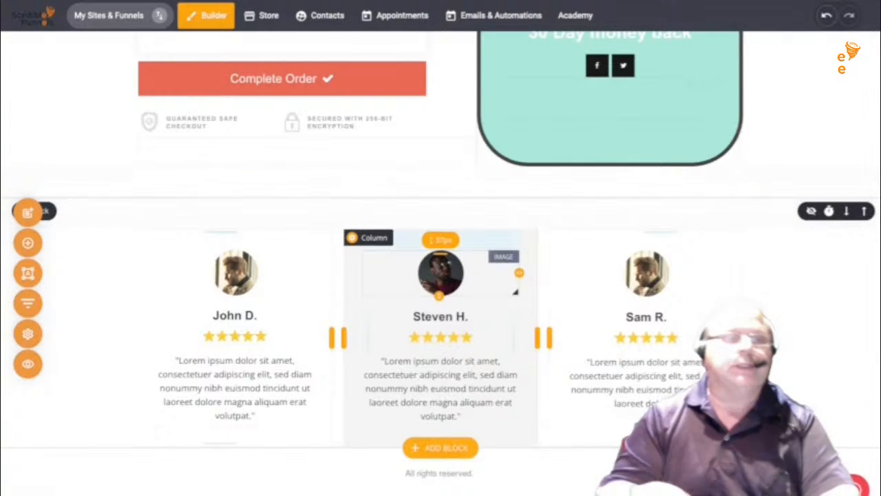
scroll(441, 226, up, 7)
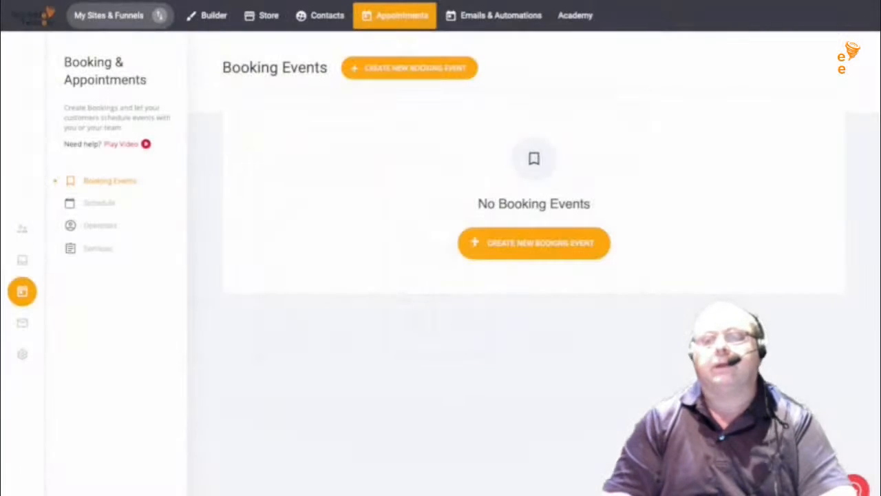
- Create booking event 'APPOINTMENT WITH MASTER OF DISASTER' about 'TALK ABOUT DESTROYING THE WORLD', with client email enabled
click(534, 242)
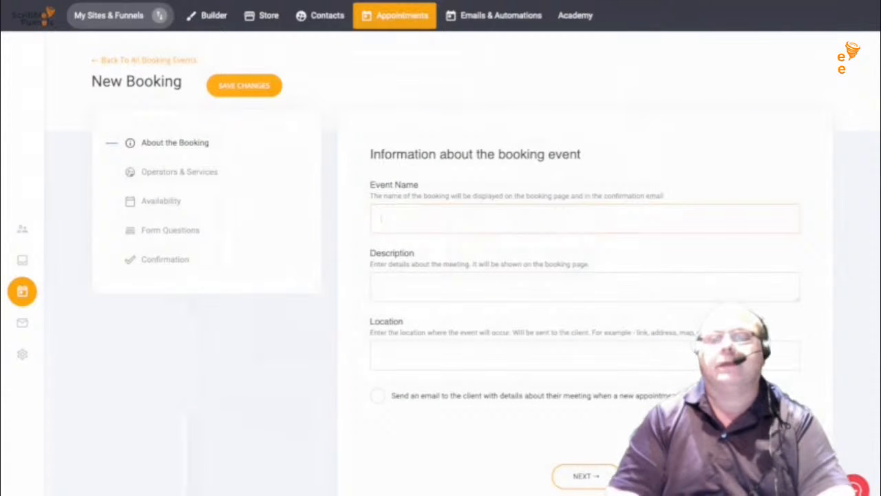
text(APP)
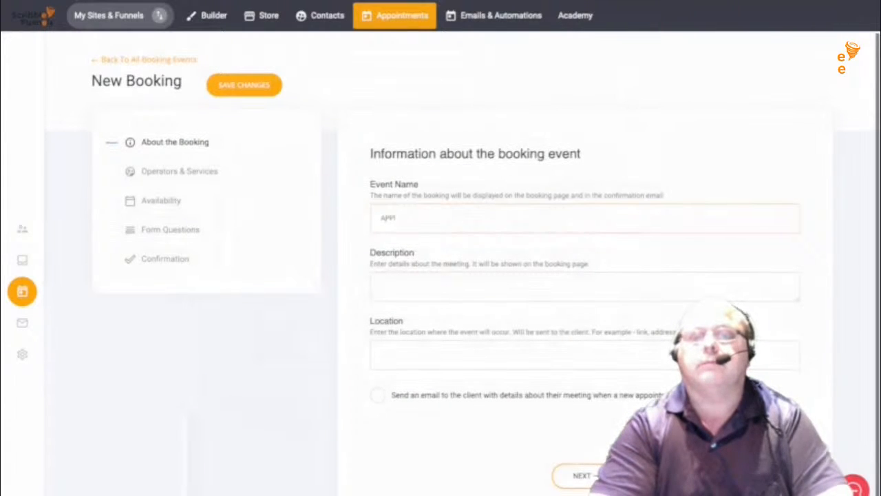
text(OINTMENT )
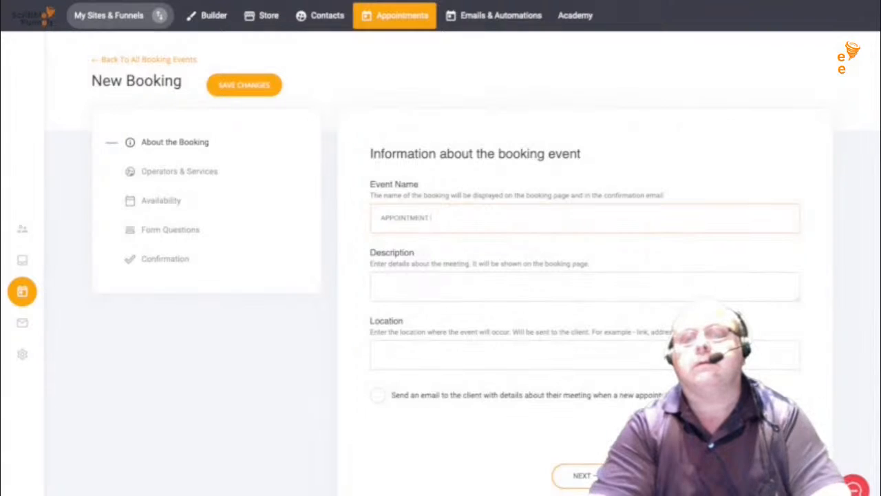
text(WITH MAS)
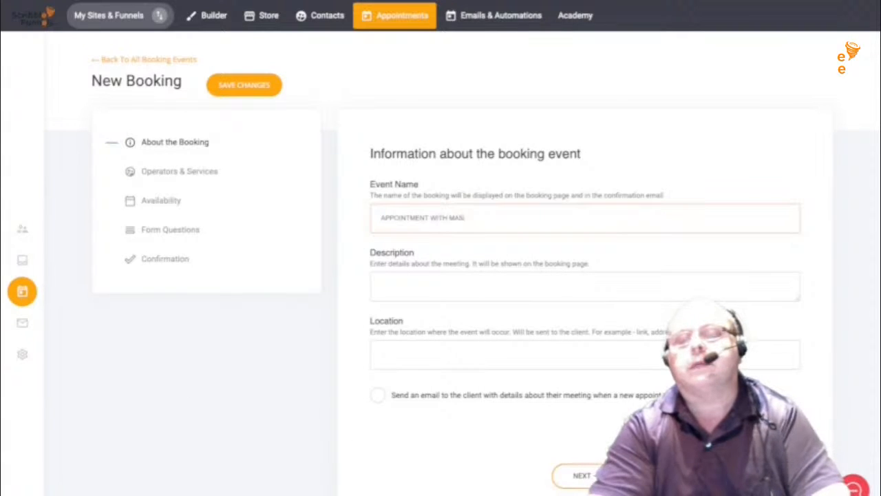
text(TER GR)
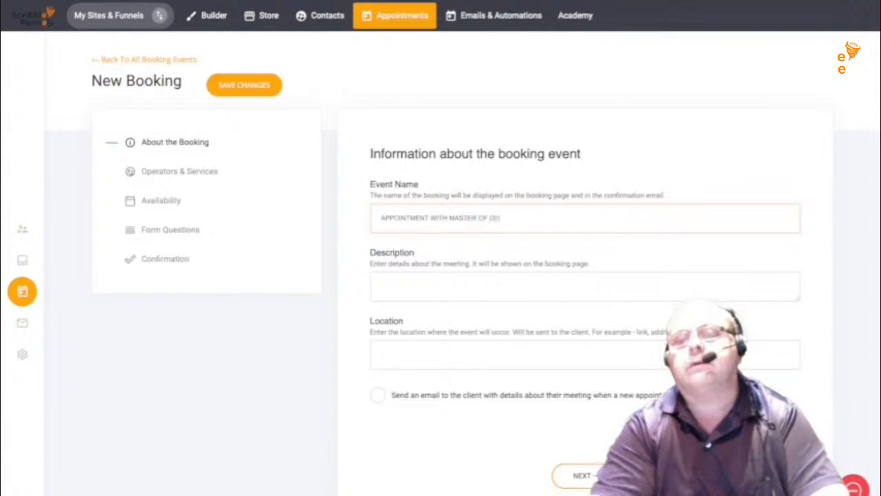
text( DISAS)
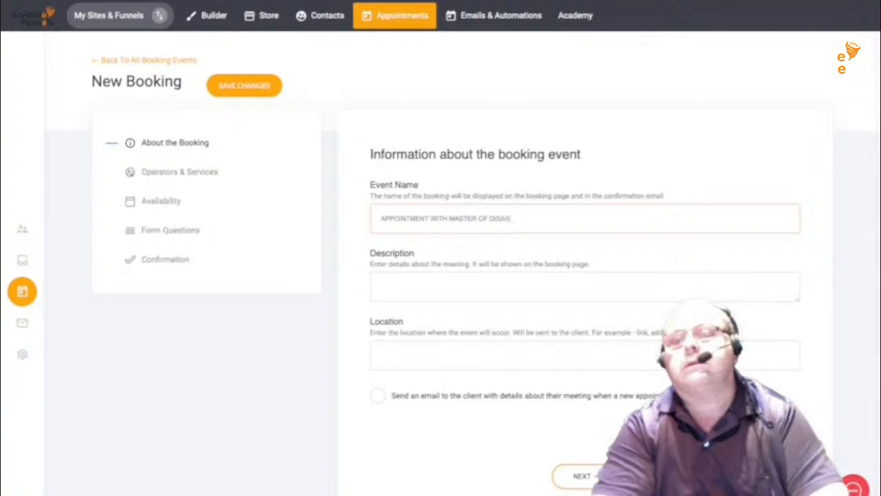
text(TER)
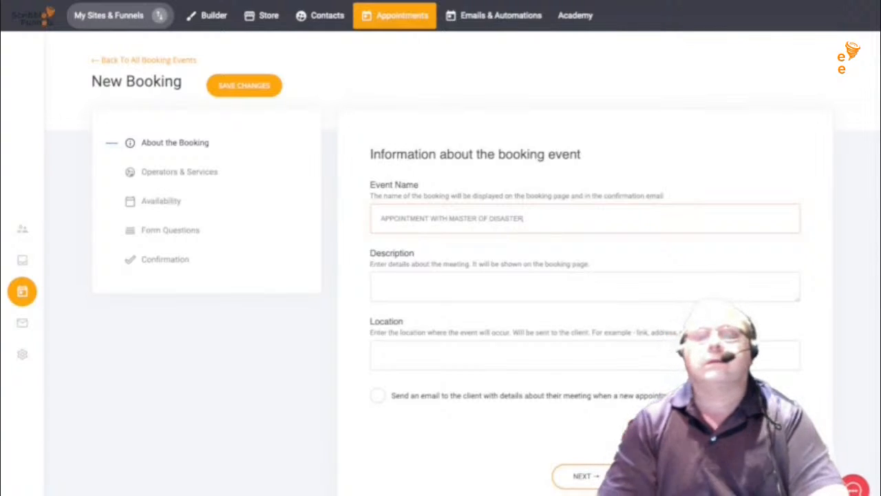
key(Tab)
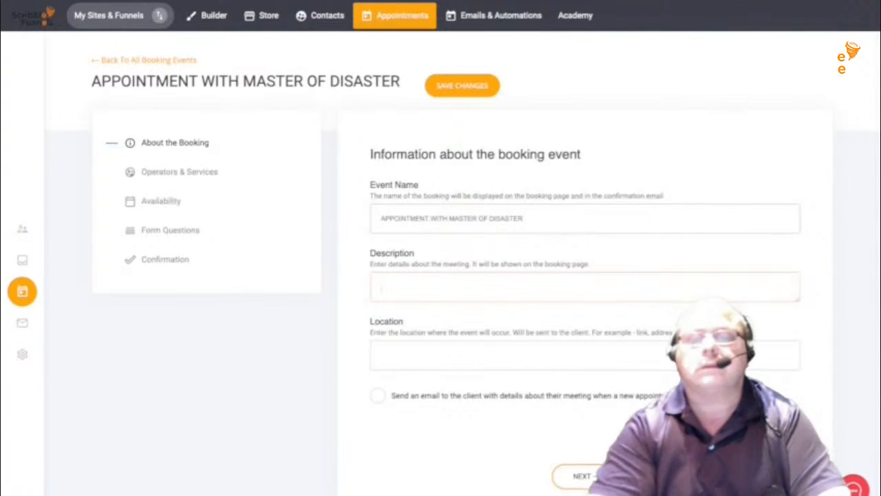
text(TALK ABOUT O)
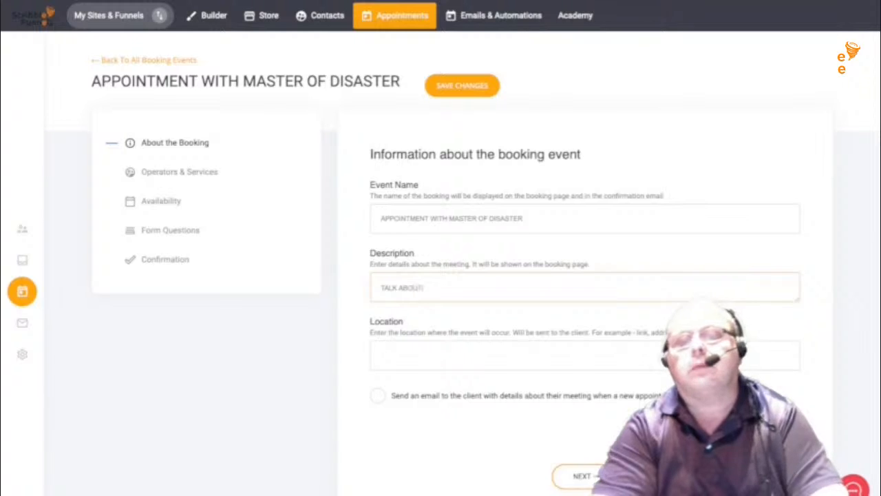
text(ES)
key(BackSpace)
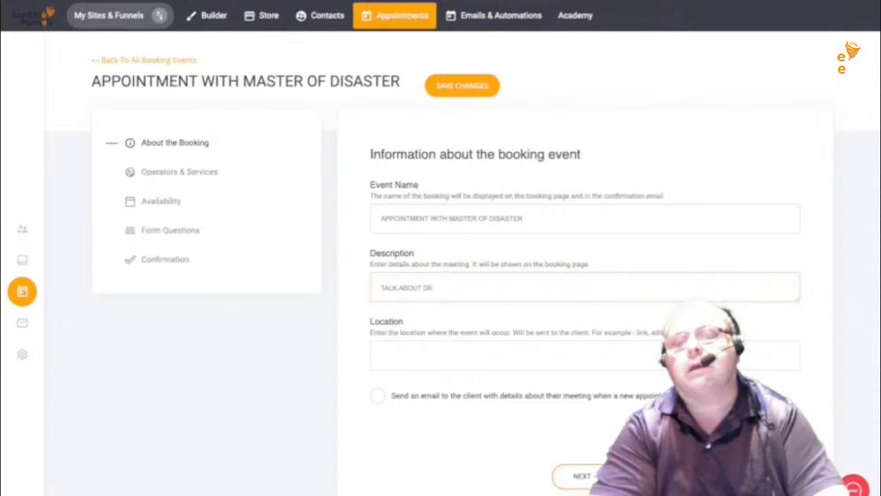
text(TRO)
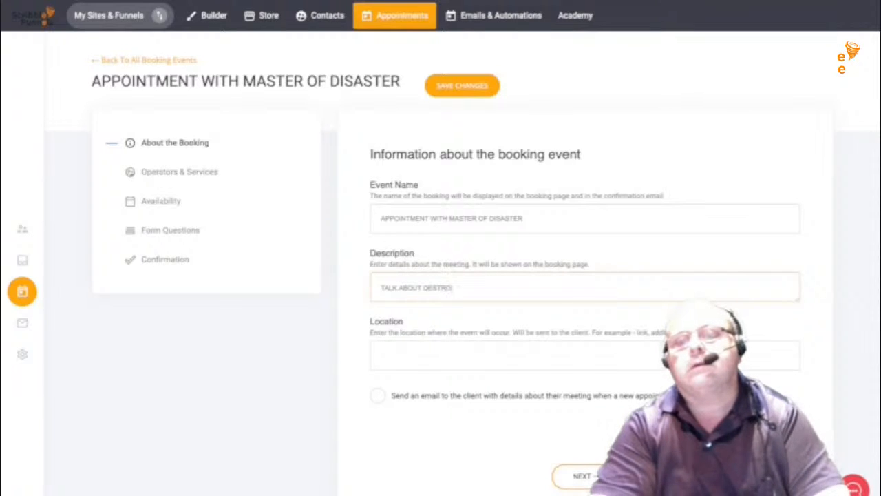
text(YING THE WORL)
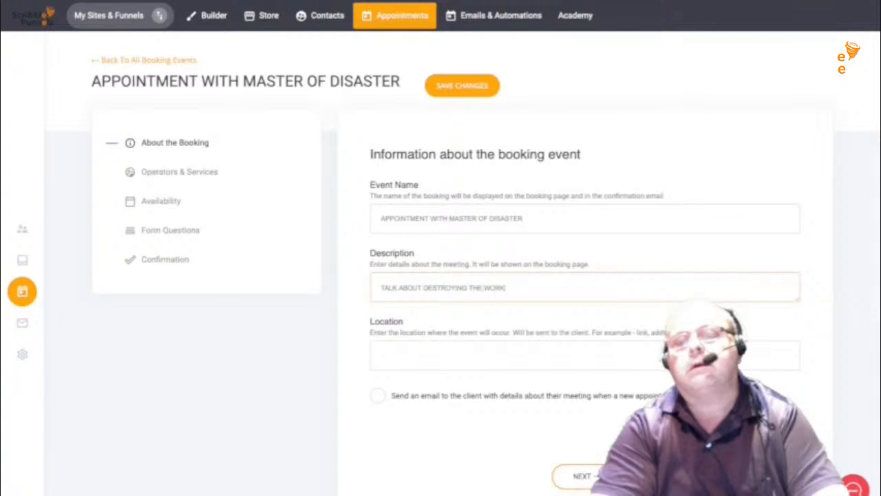
text(D)
text(S)
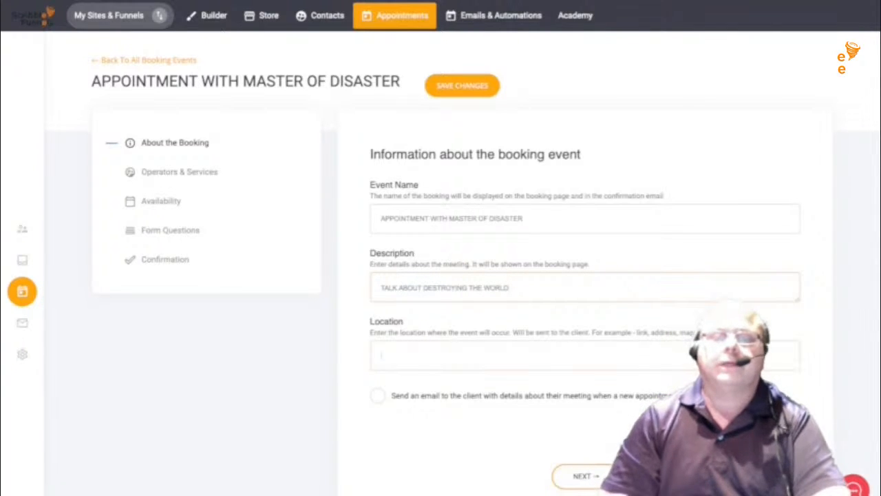
text(ZOOM)
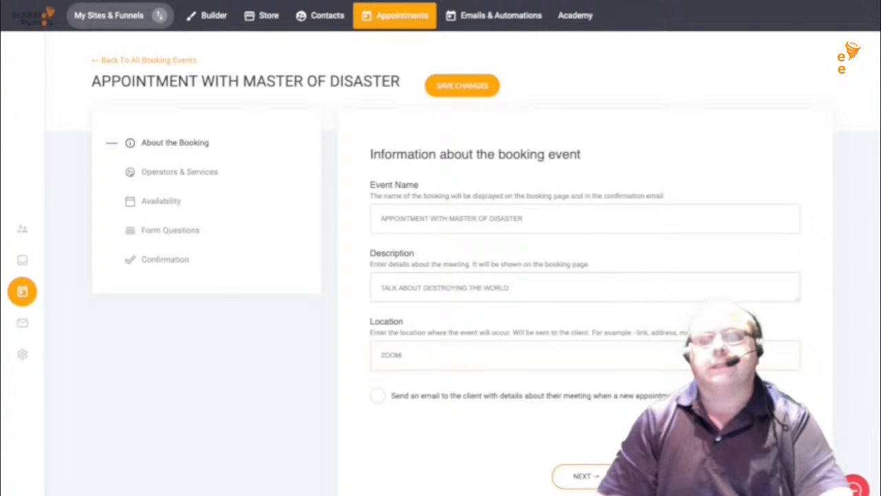
click(378, 395)
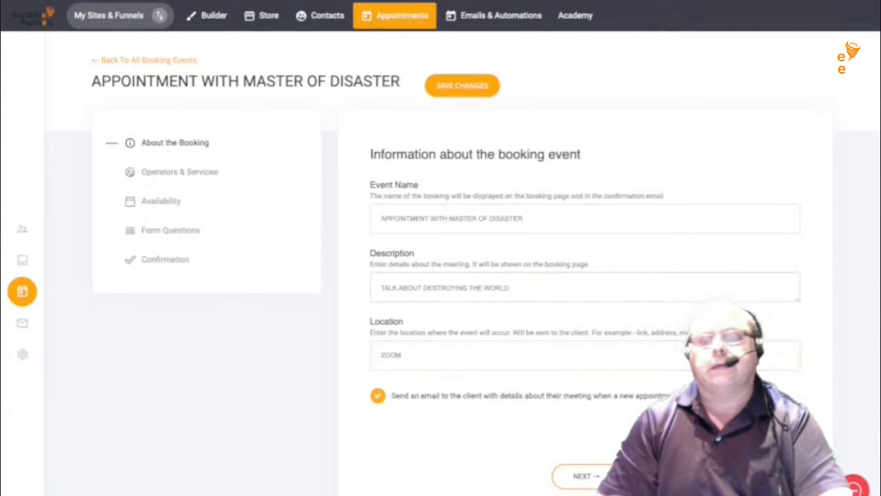
scroll(463, 267, down, 1)
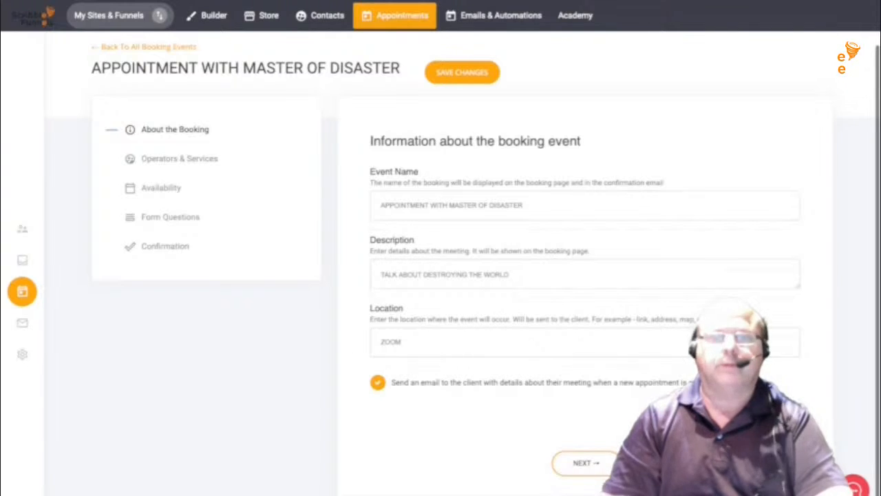
- Start a new operator for the booking and enter the operator's name and email address
click(584, 462)
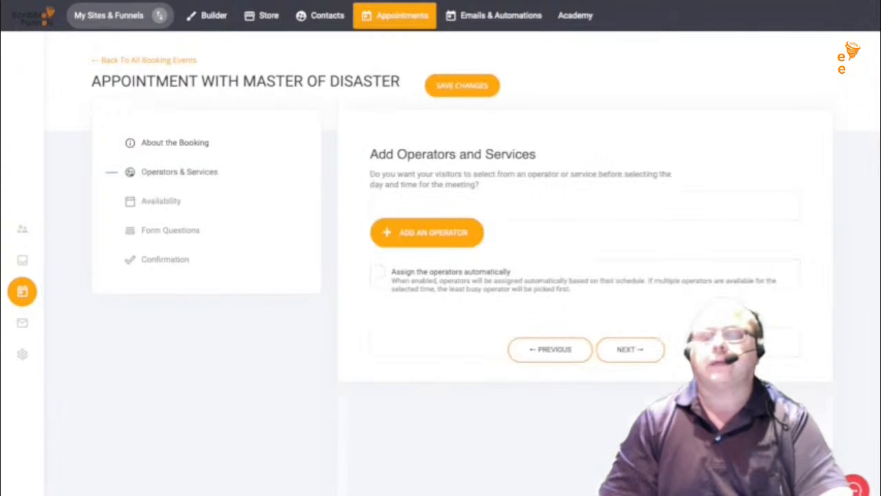
click(375, 237)
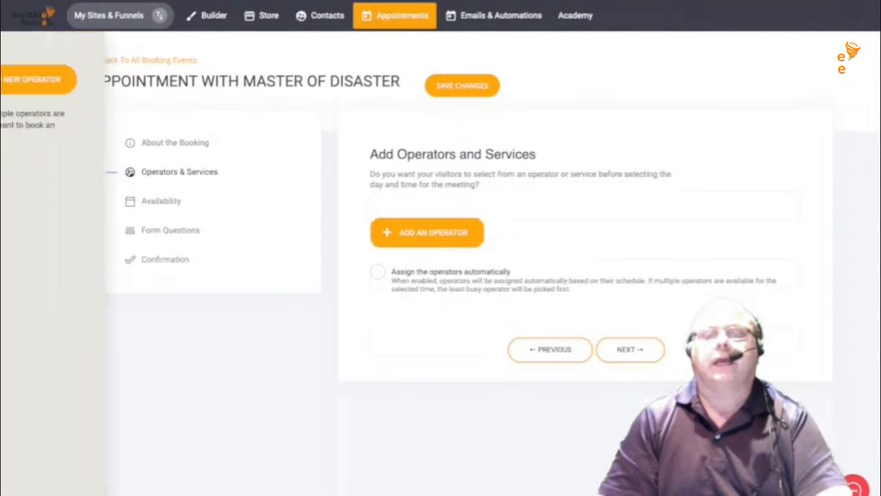
click(243, 79)
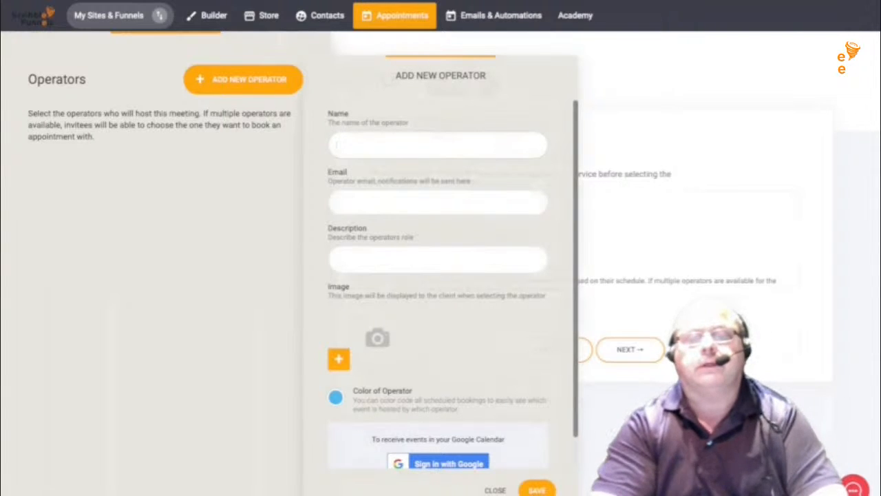
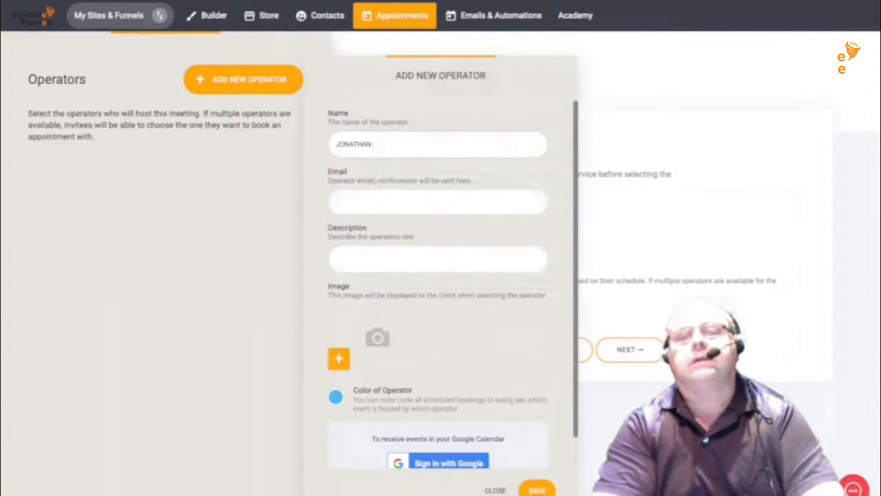
click(336, 201)
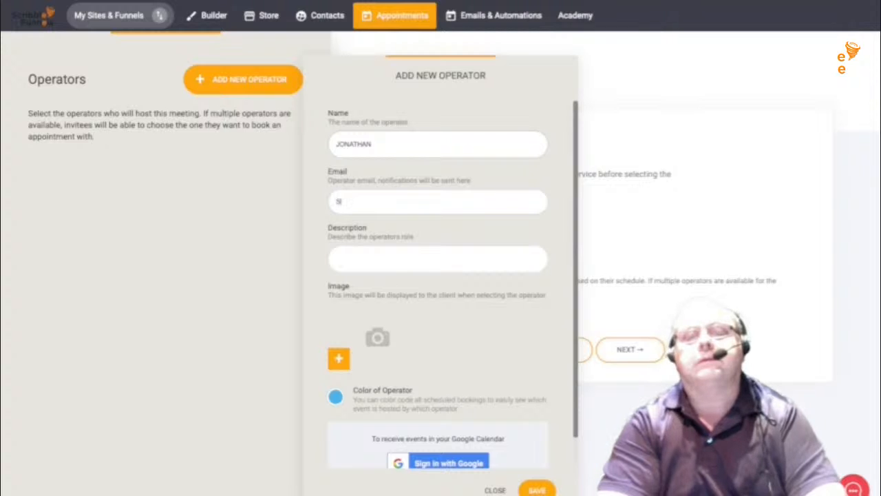
scroll(440, 275, down, 1)
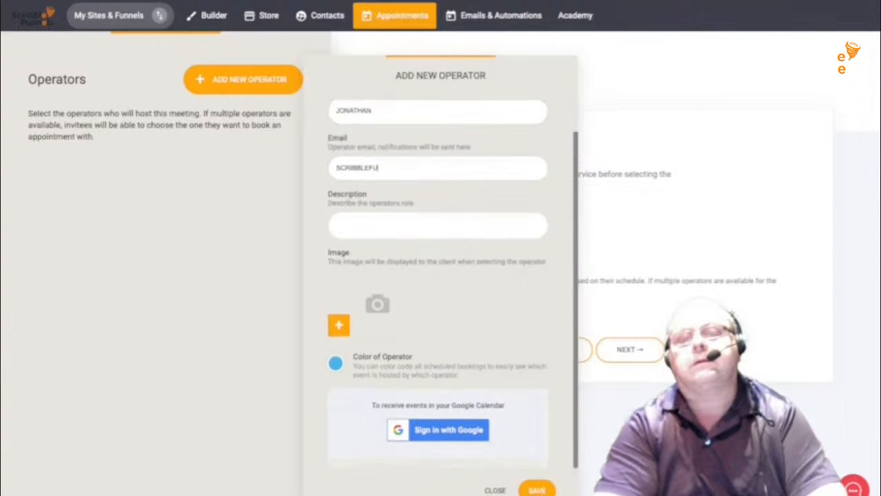
key(BackSpace)
key(BackSpace)
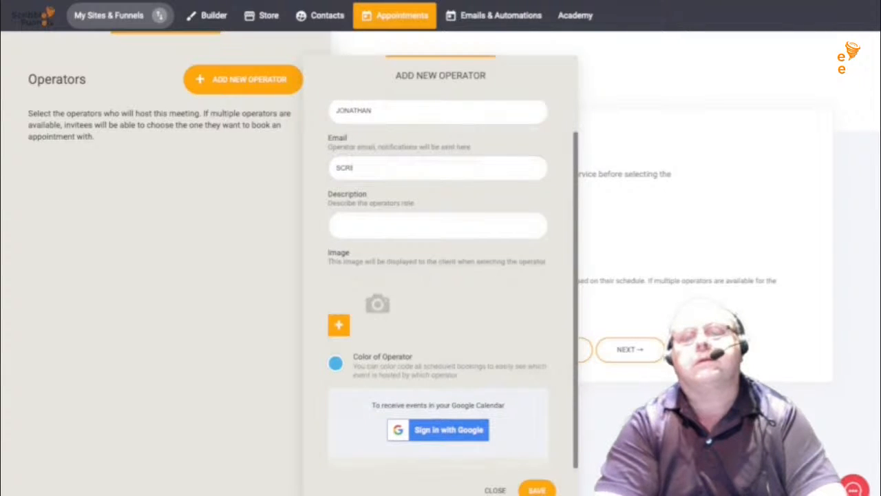
key(BackSpace)
key(BackSpace)
key(BackSpace)
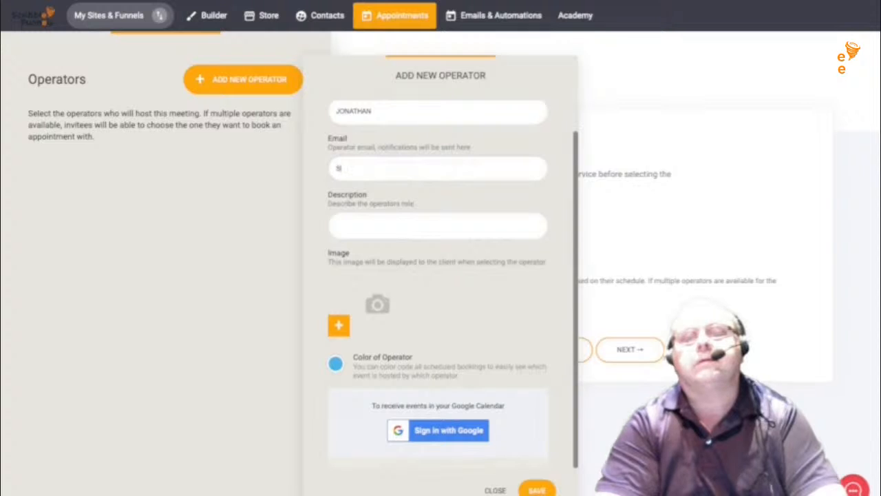
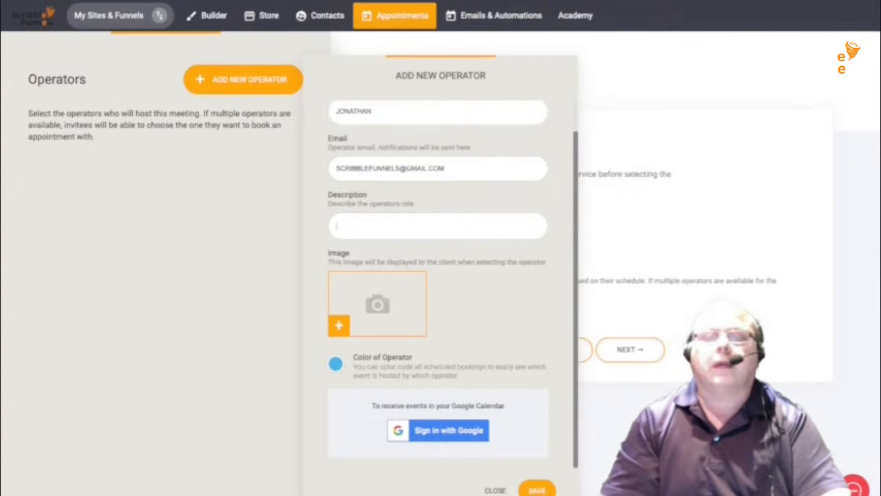
- Give the operator the book cover image, add them to the booking, and save
click(339, 325)
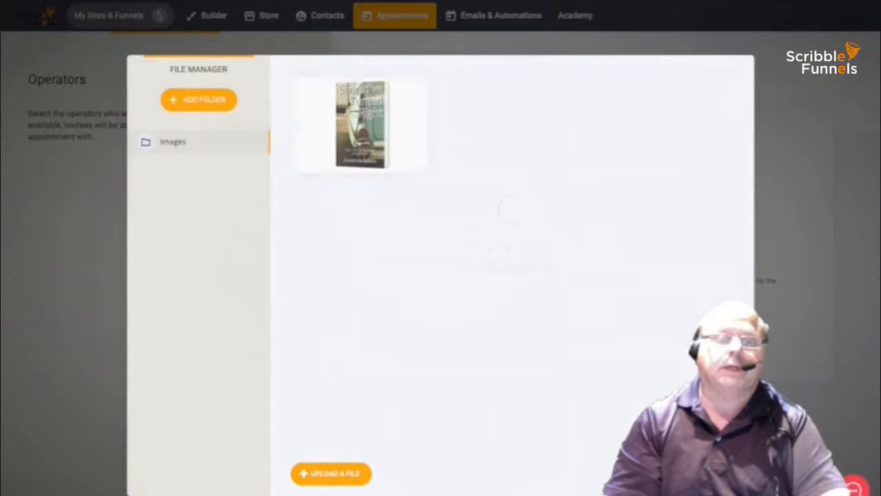
click(414, 91)
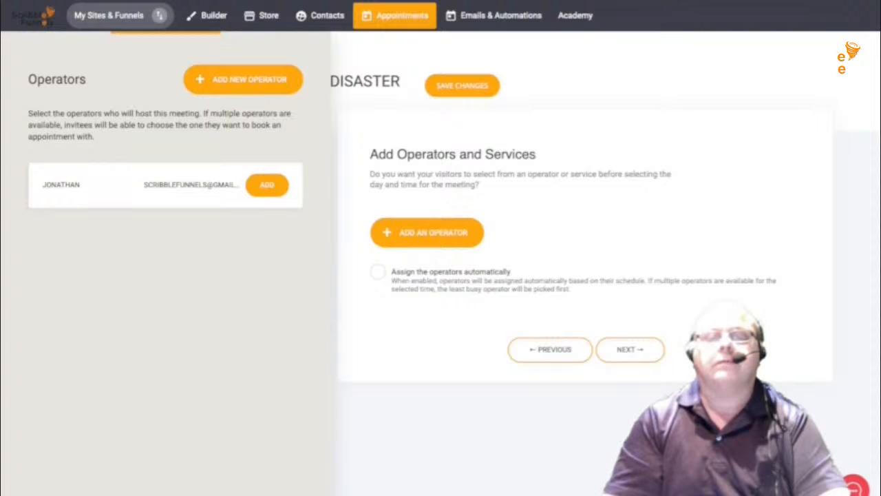
click(268, 184)
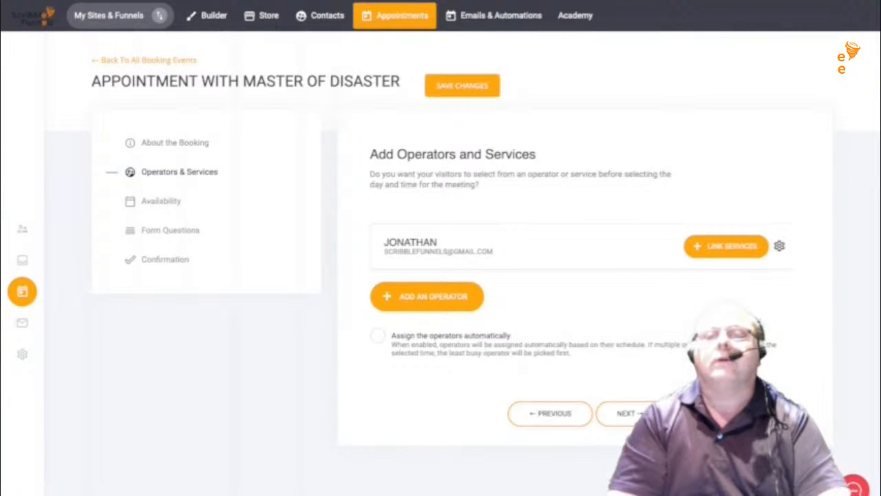
click(461, 85)
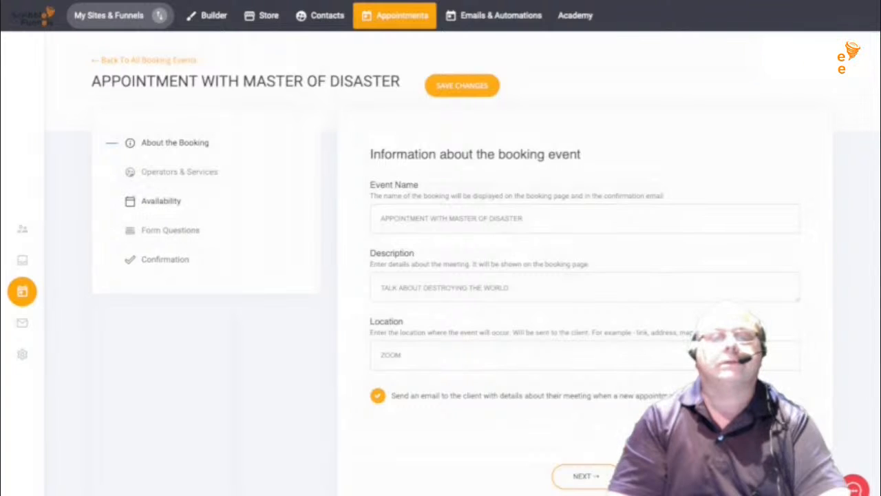
click(161, 201)
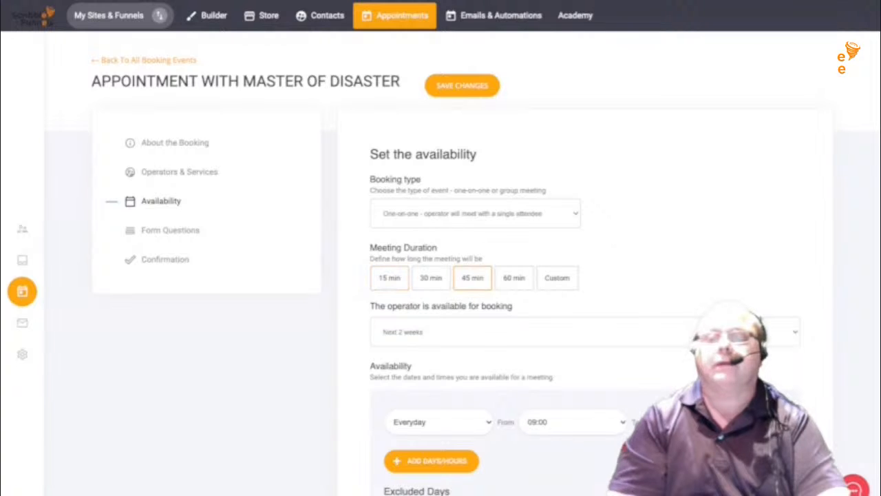
- Set the meeting duration to 45 min and continue to Form Questions
scroll(463, 263, down, 3)
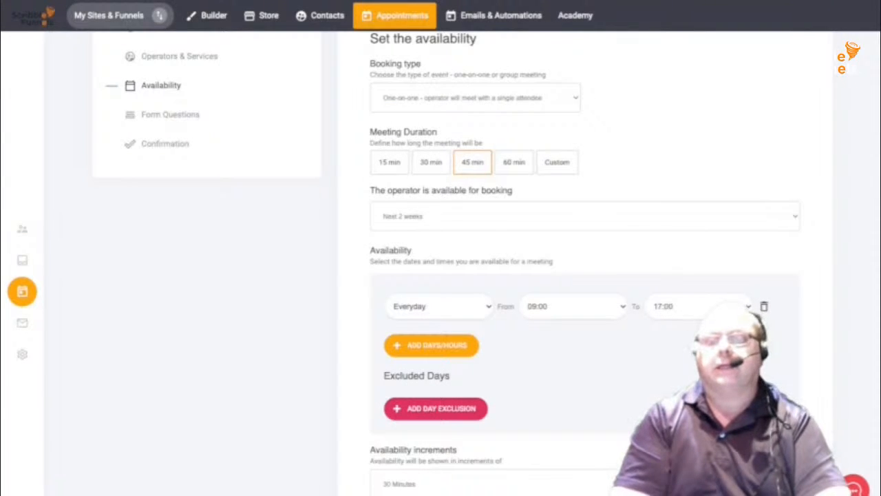
scroll(585, 275, down, 4)
scroll(585, 275, up, 6)
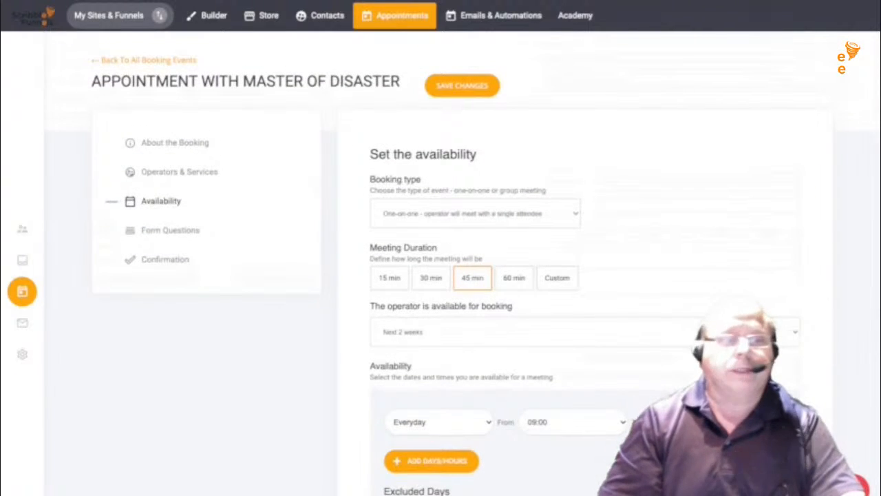
scroll(585, 275, down, 4)
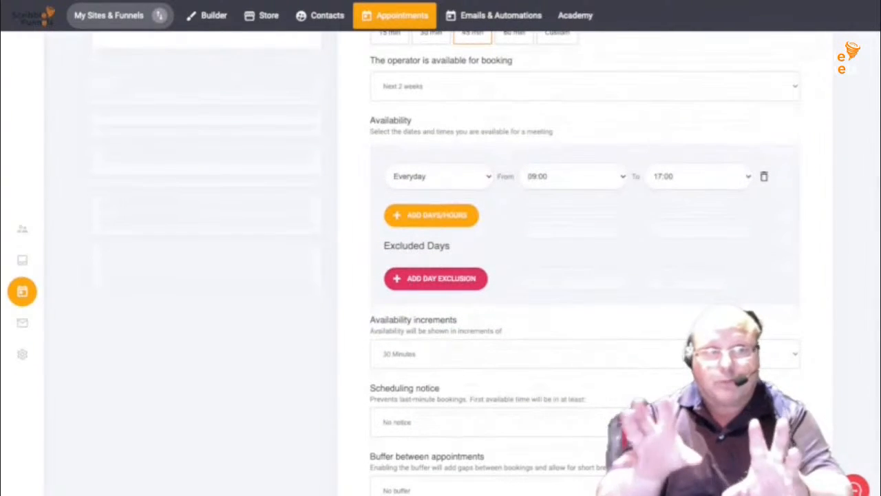
scroll(585, 275, down, 2)
scroll(585, 275, up, 4)
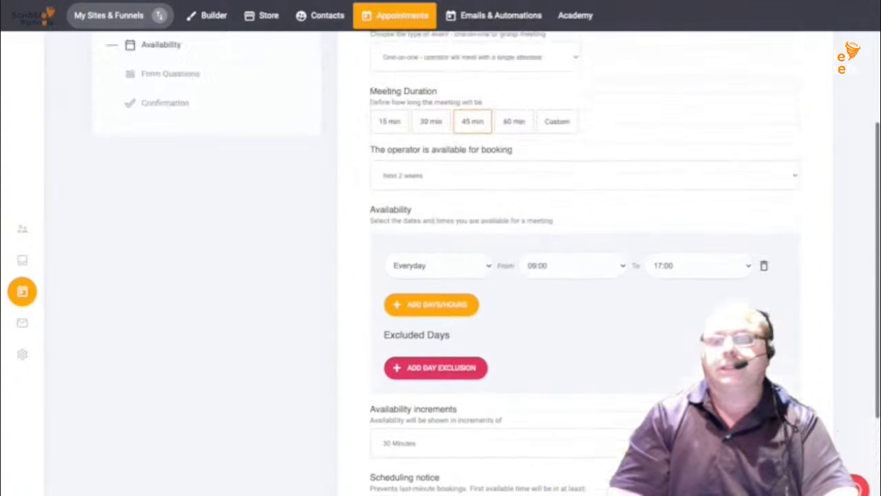
scroll(585, 275, down, 2)
scroll(585, 275, down, 2)
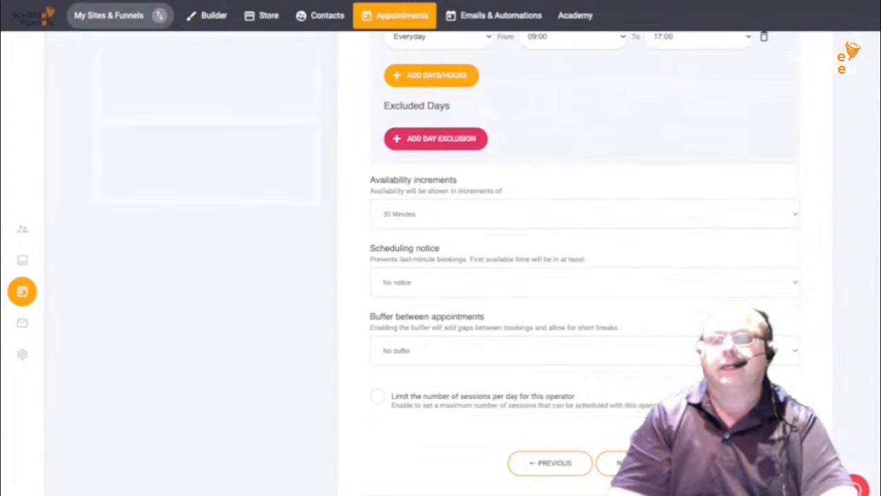
click(626, 463)
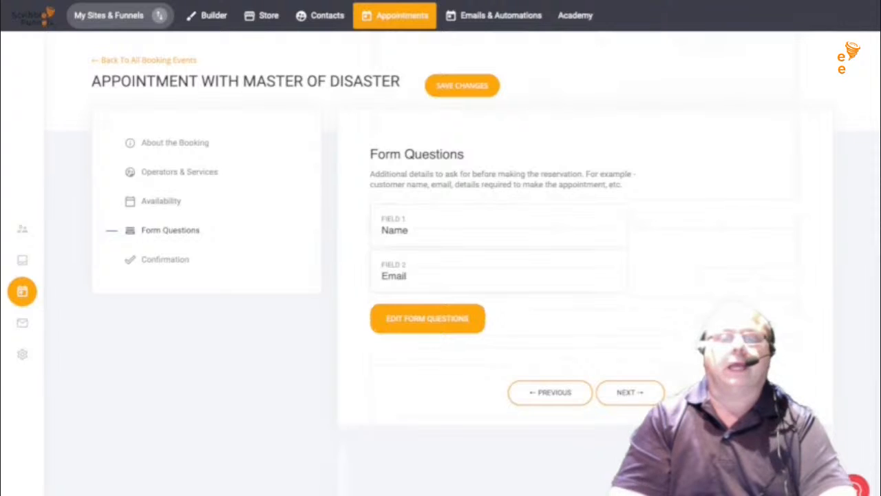
- Save the form with Name, Email and Phone questions and advance to Confirmation
click(427, 318)
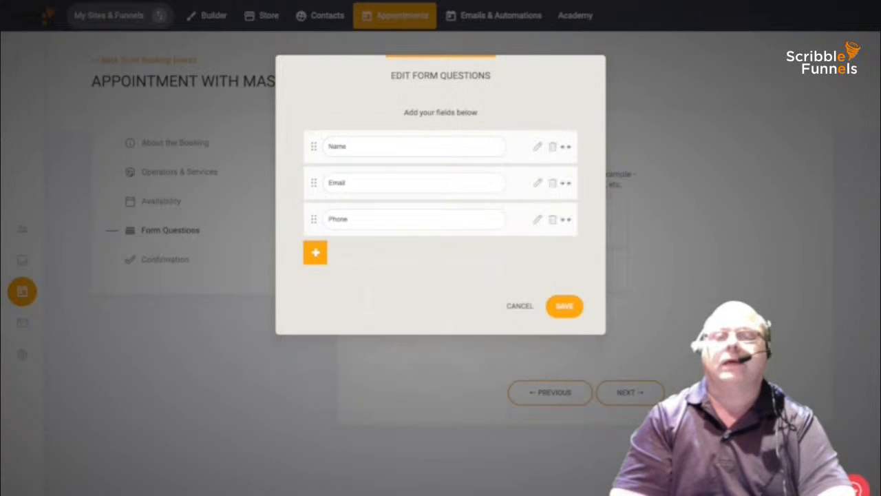
click(315, 253)
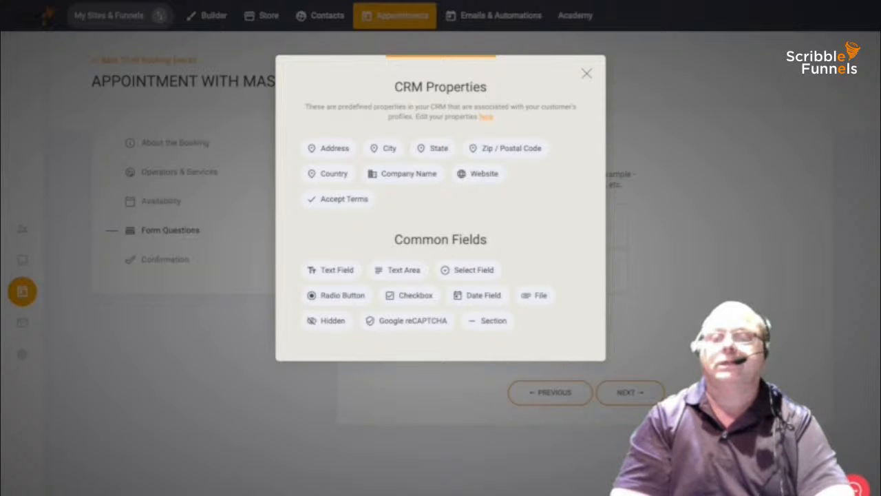
key(Escape)
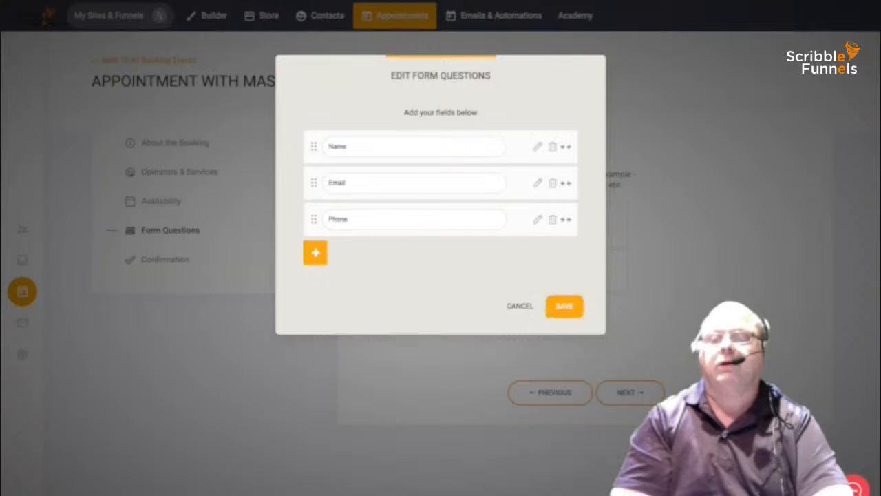
click(575, 308)
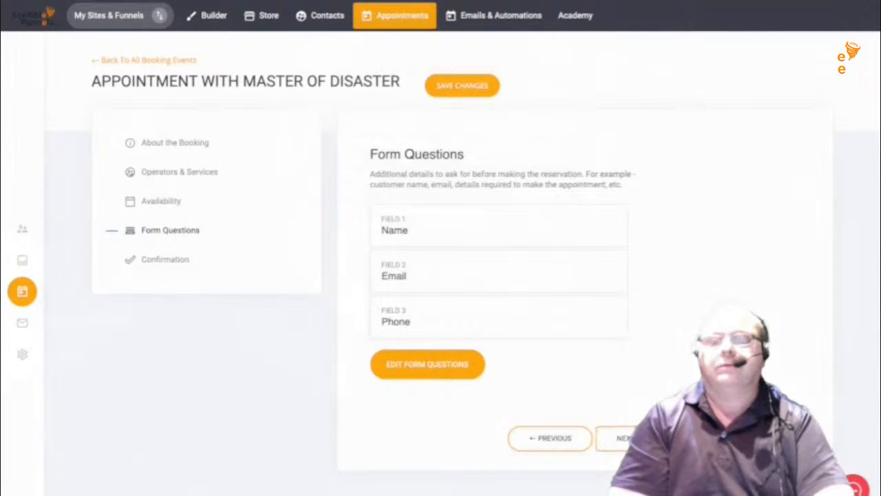
click(623, 437)
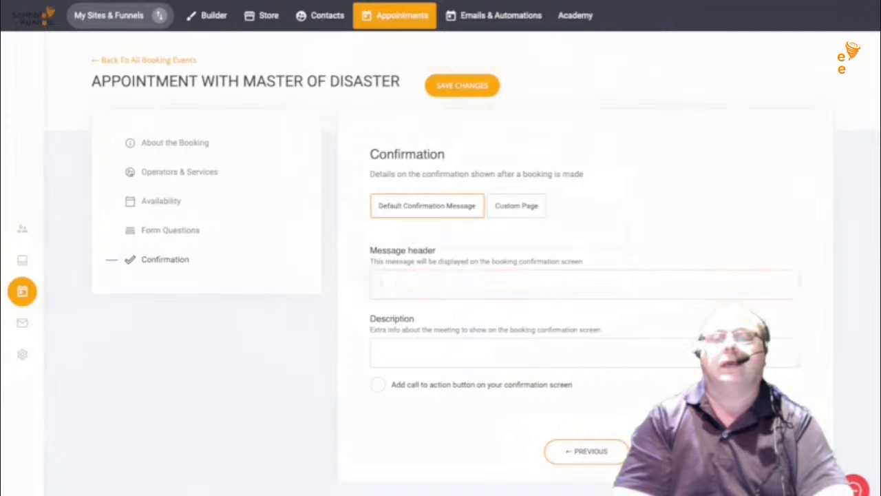
- Set header 'THANK YOU FOR YOUR APPOINTMENT' and description 'We will be discussing your business in detail'
text(THANK)
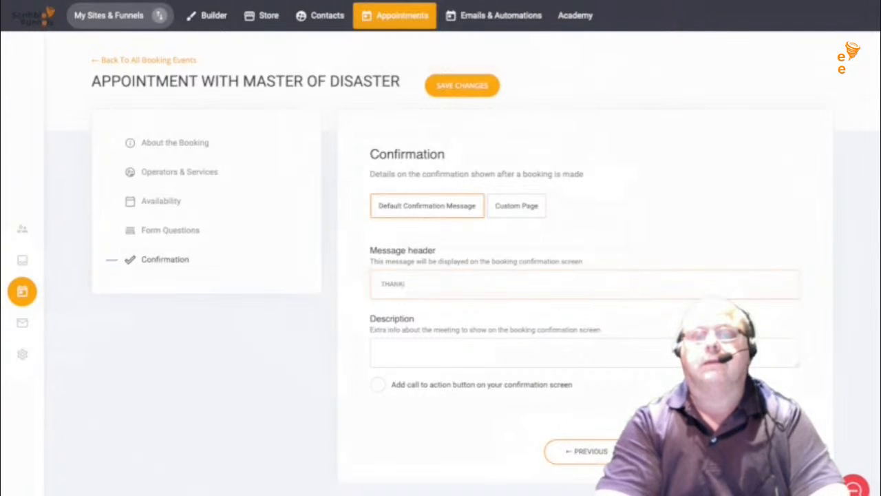
text( YOU FOR YO)
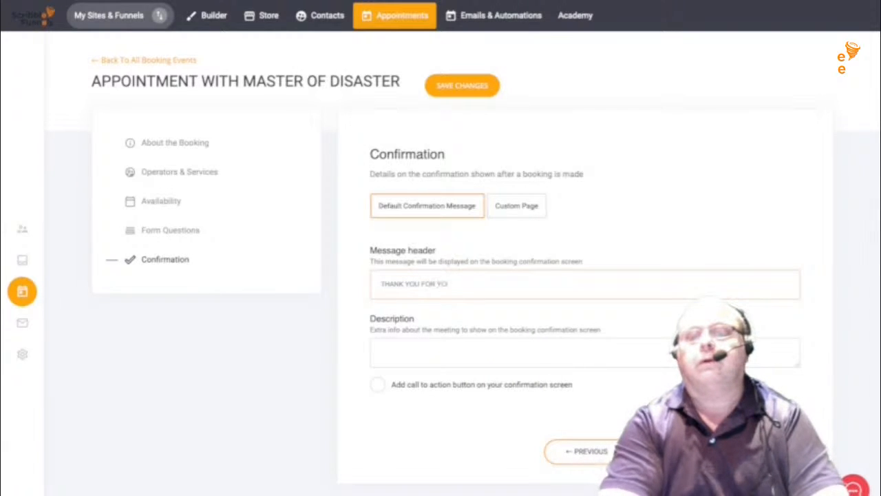
text(UR APP)
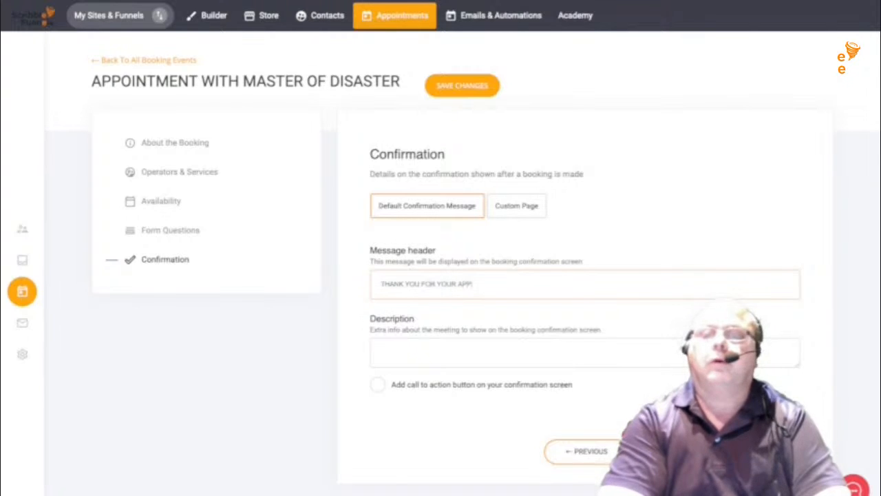
text(OINTMENT)
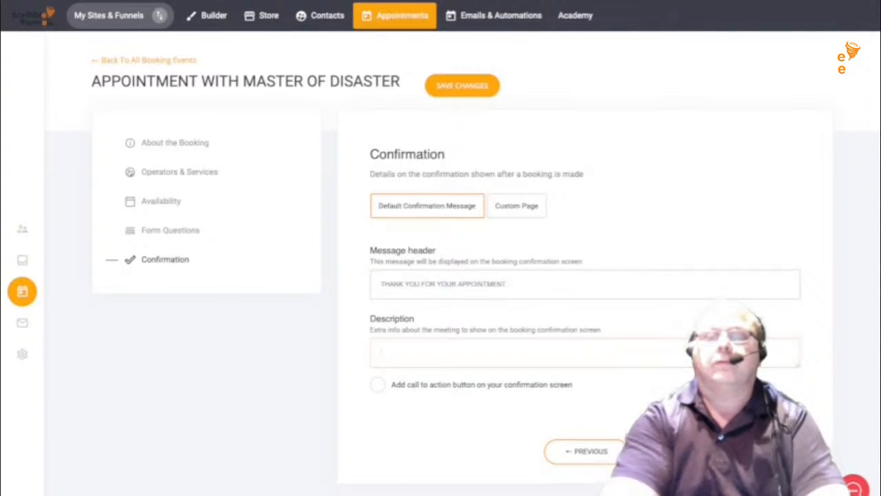
text(We will)
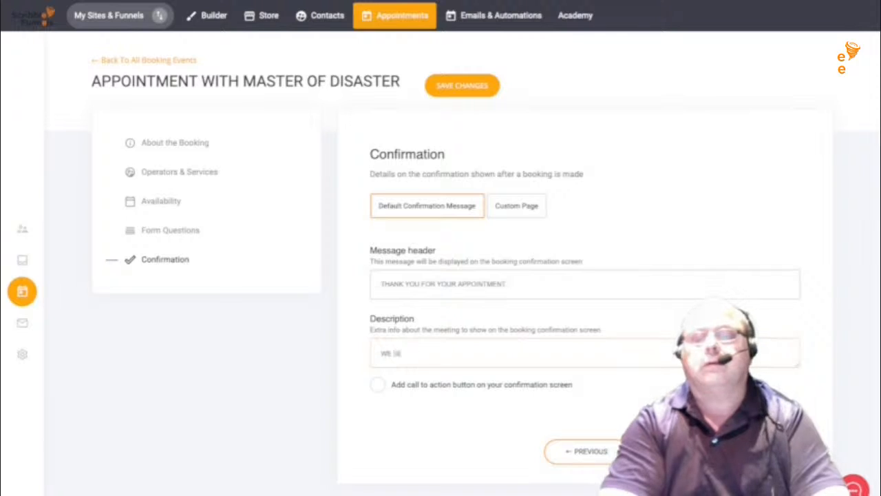
text( be dis)
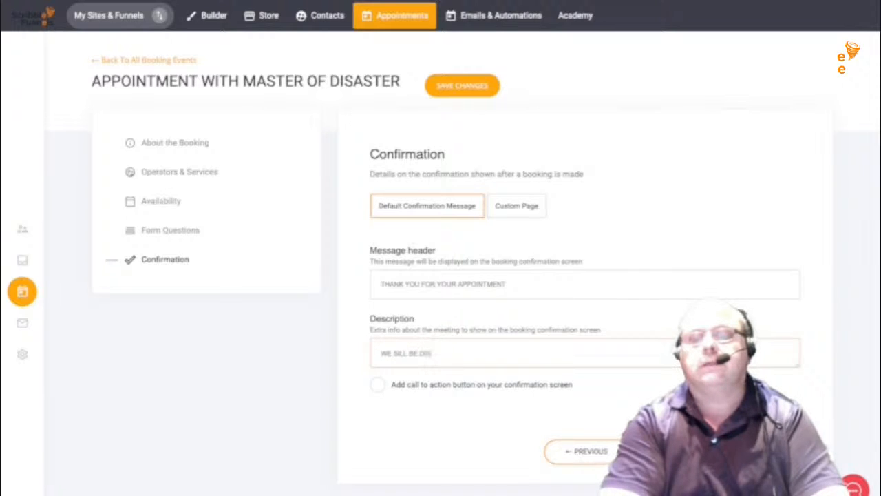
text(cussin)
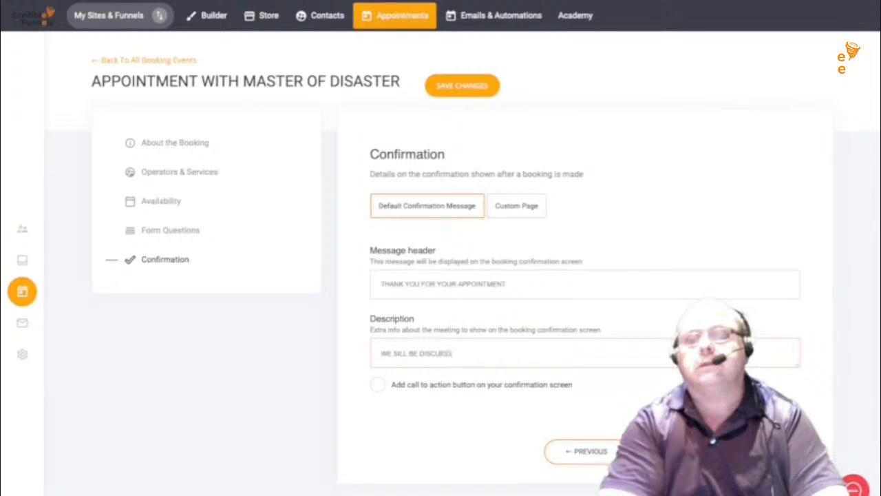
text(g you)
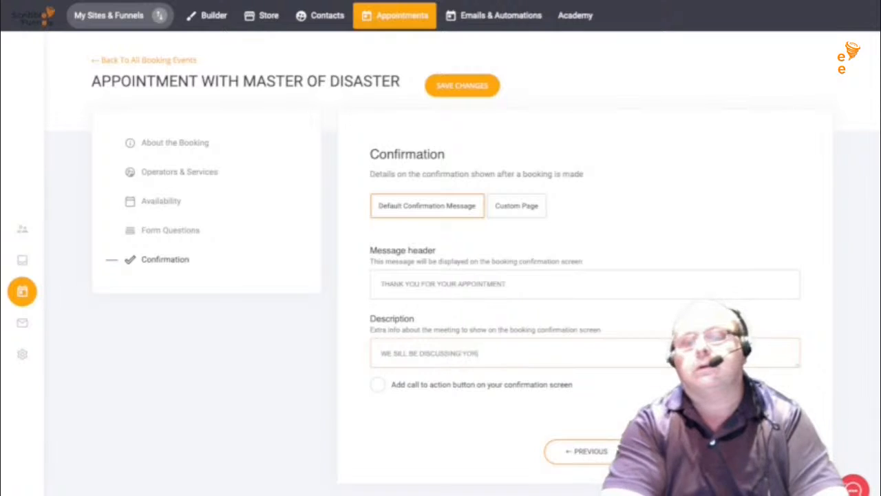
key(BackSpace)
key(BackSpace)
key(BackSpace)
text(UR)
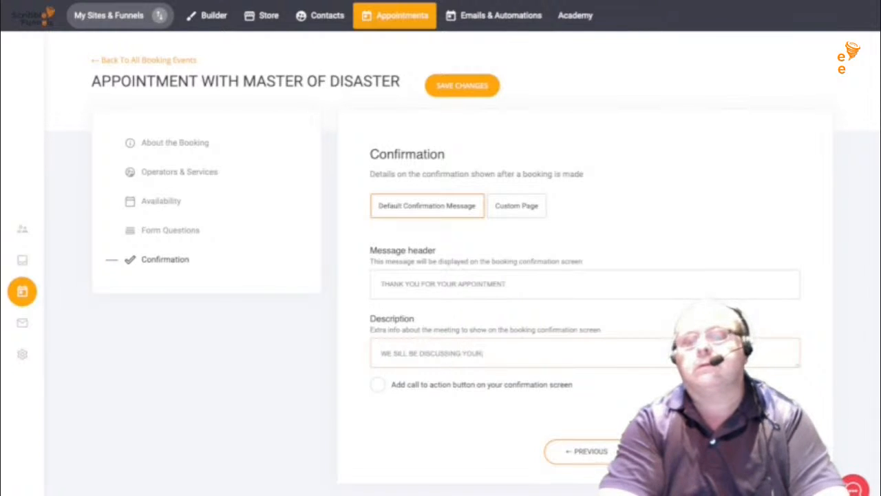
text( BUSINE)
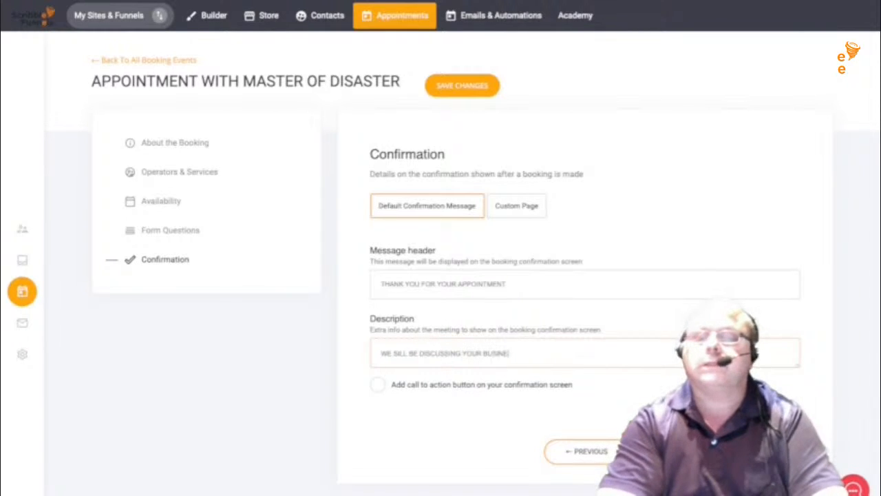
text(SS IN DETAIL)
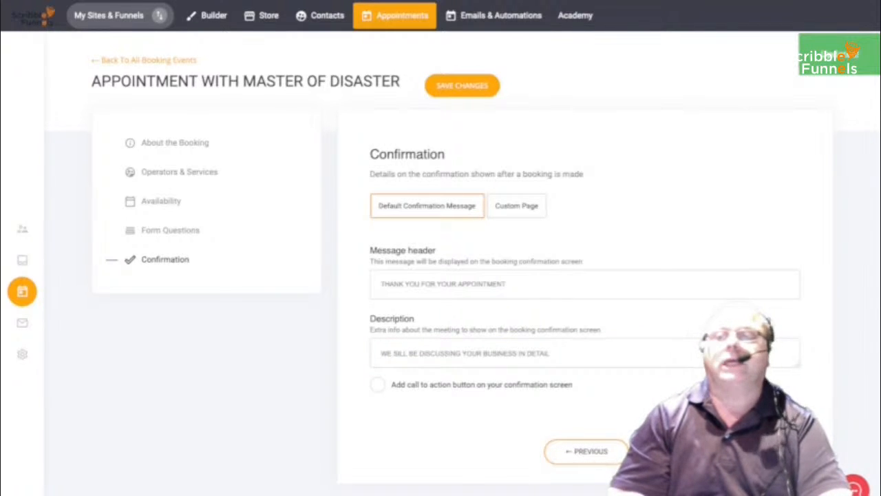
click(206, 16)
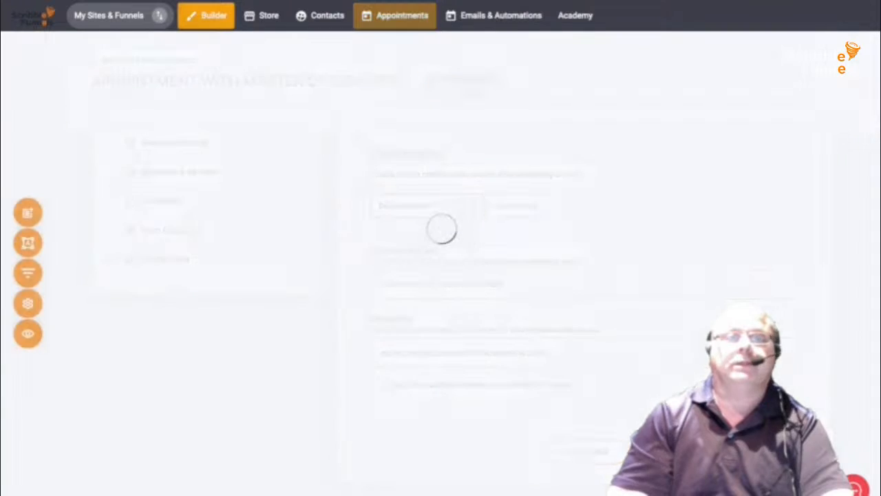
- Open the E-Book Purchase funnel's step list and begin adding a new step
scroll(293, 399, down, 3)
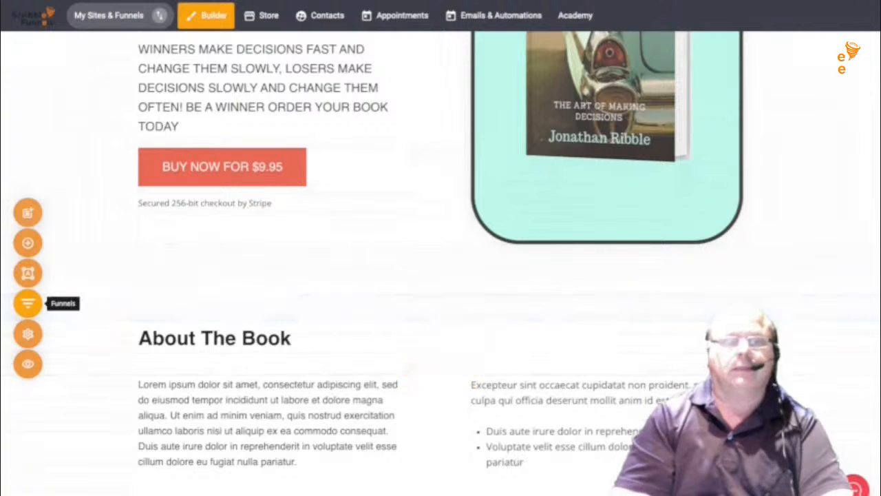
click(28, 303)
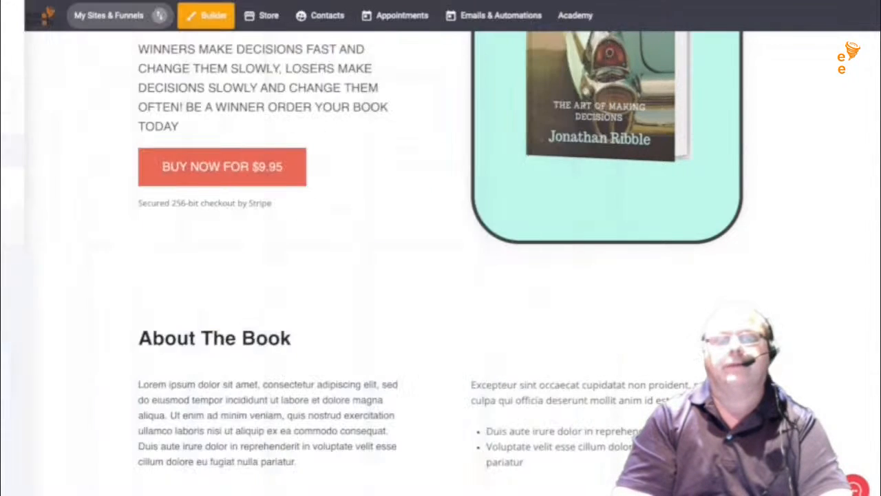
click(245, 225)
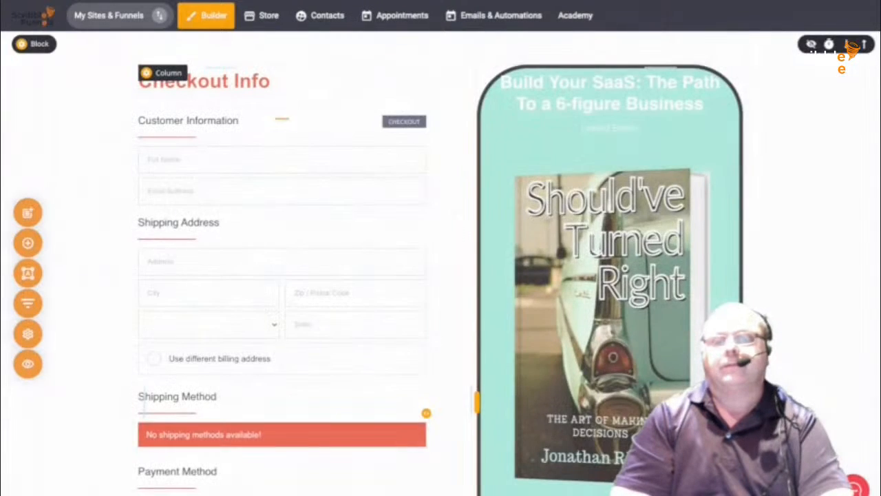
scroll(440, 275, down, 4)
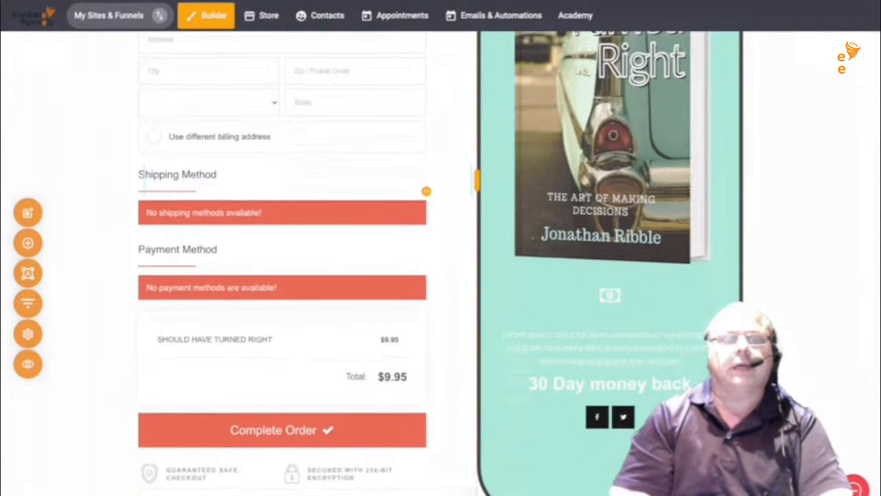
click(27, 303)
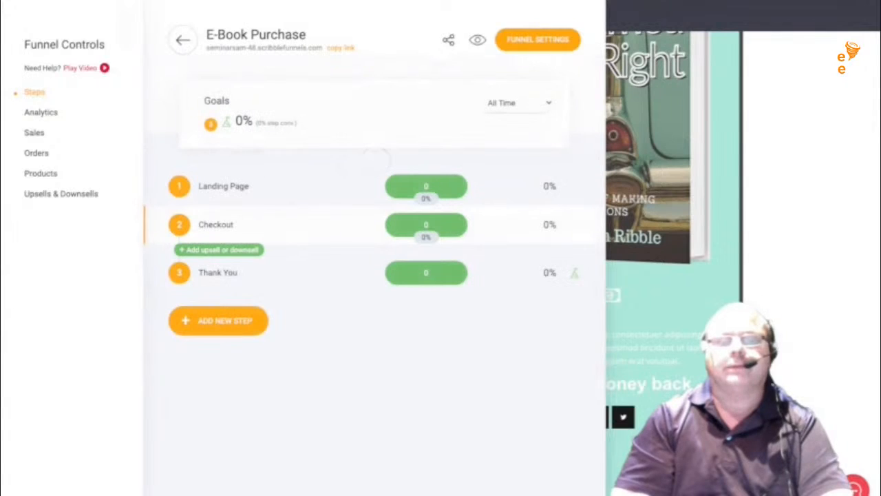
click(218, 320)
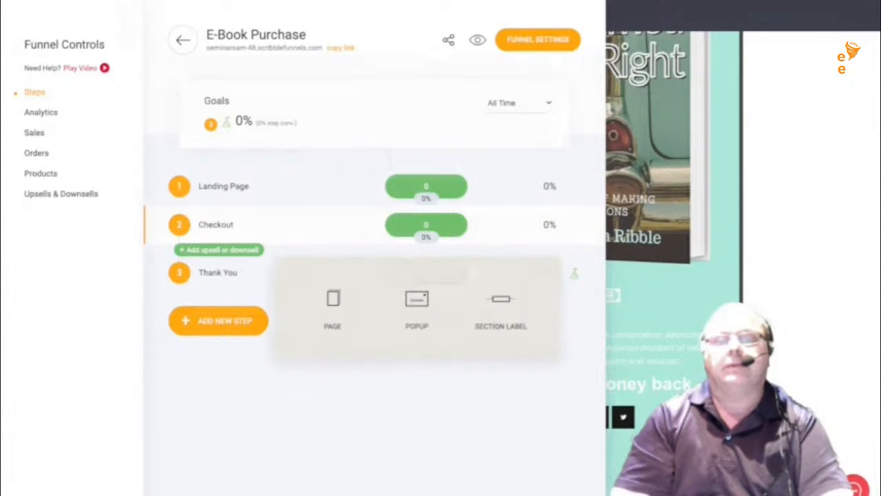
- Add the Informational 'Thank You!' popup template as a new step and widen it
click(417, 306)
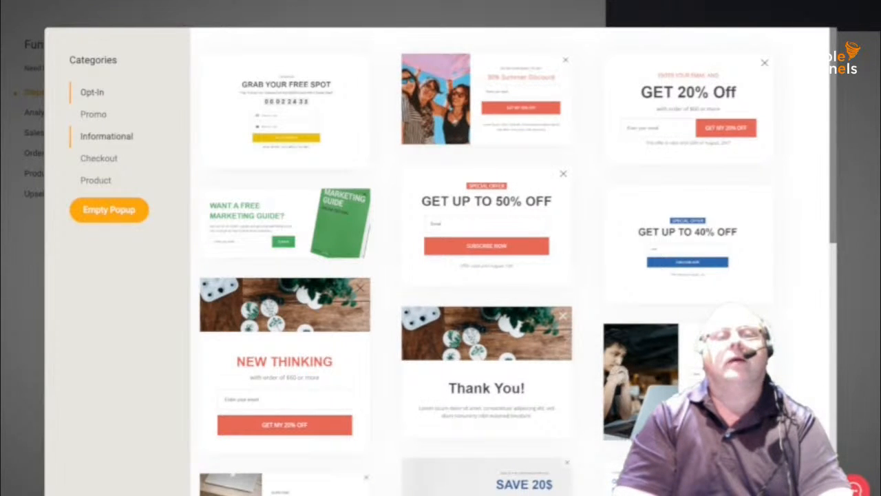
click(106, 137)
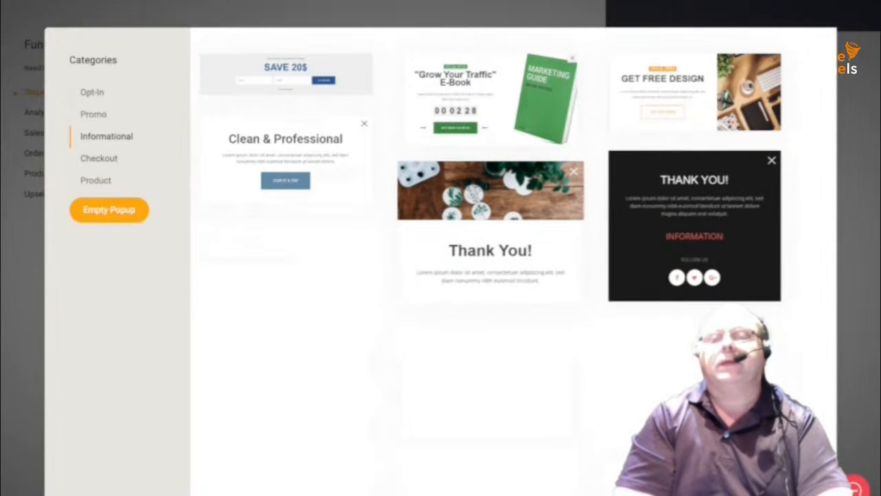
click(490, 254)
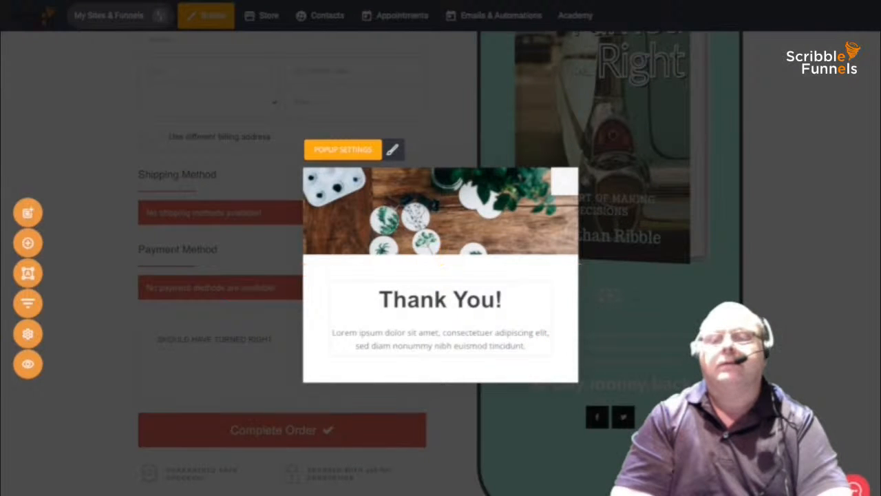
drag(578, 275, 694, 274)
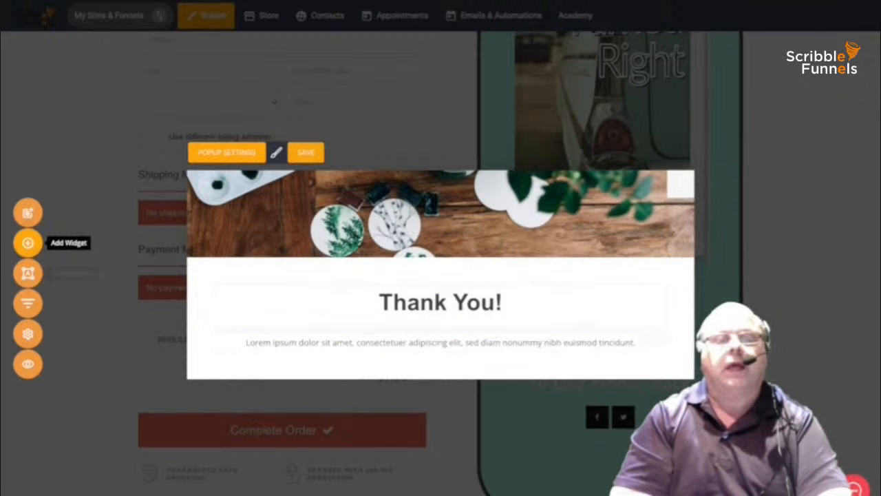
click(27, 242)
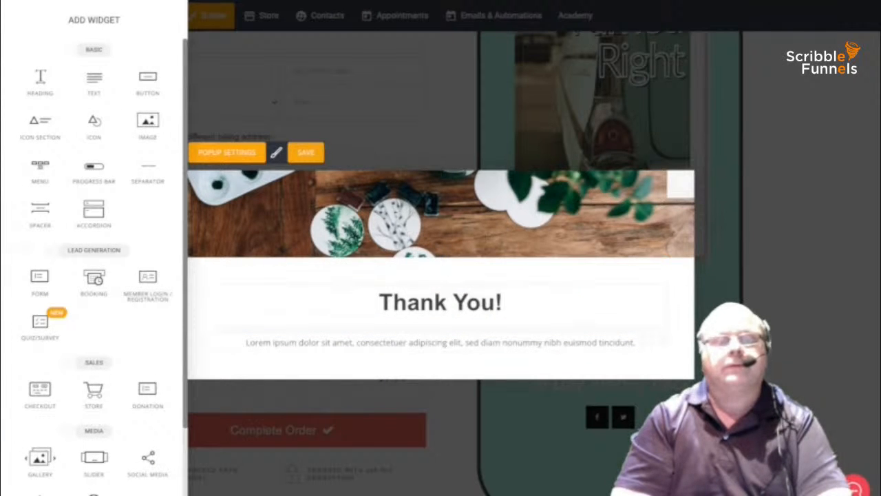
drag(94, 282, 428, 352)
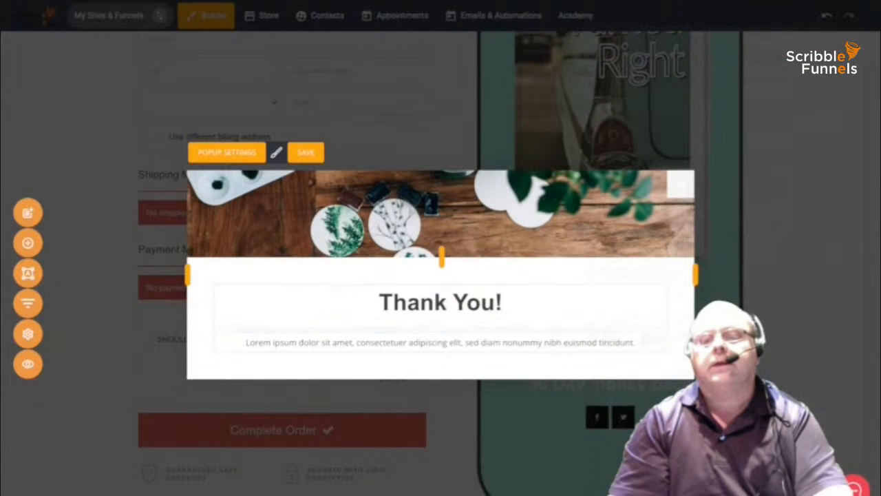
click(28, 243)
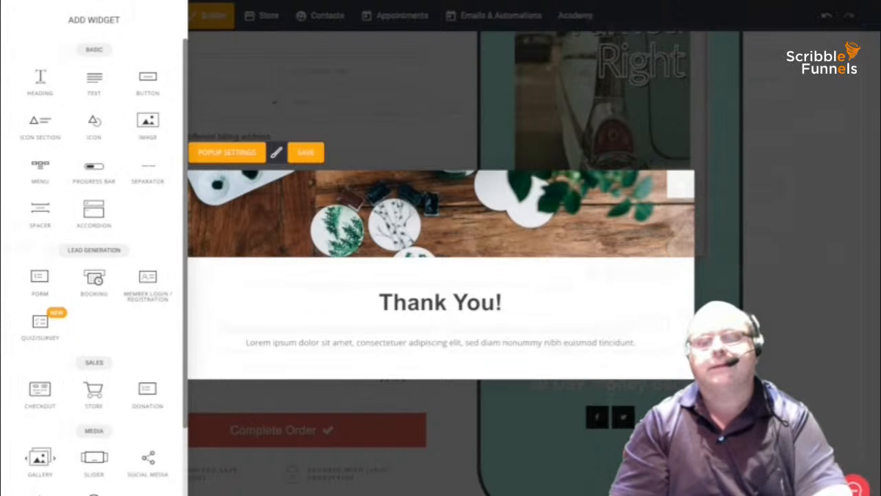
drag(94, 279, 503, 354)
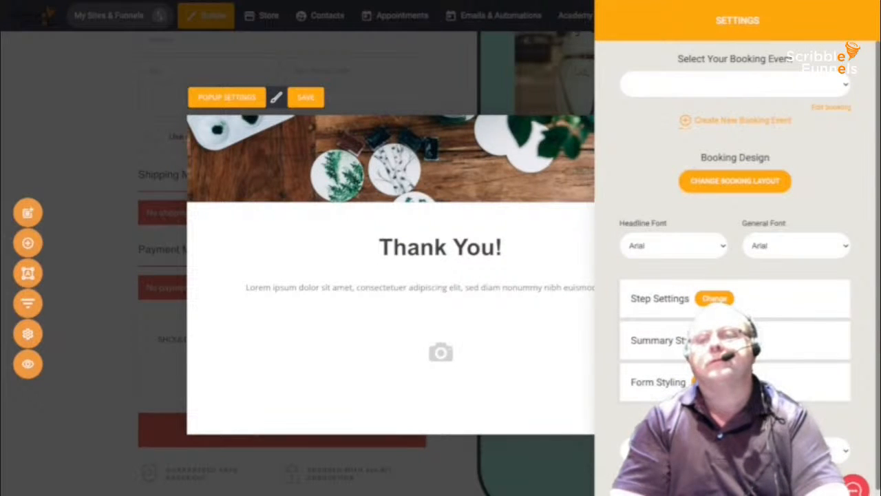
scroll(735, 268, down, 1)
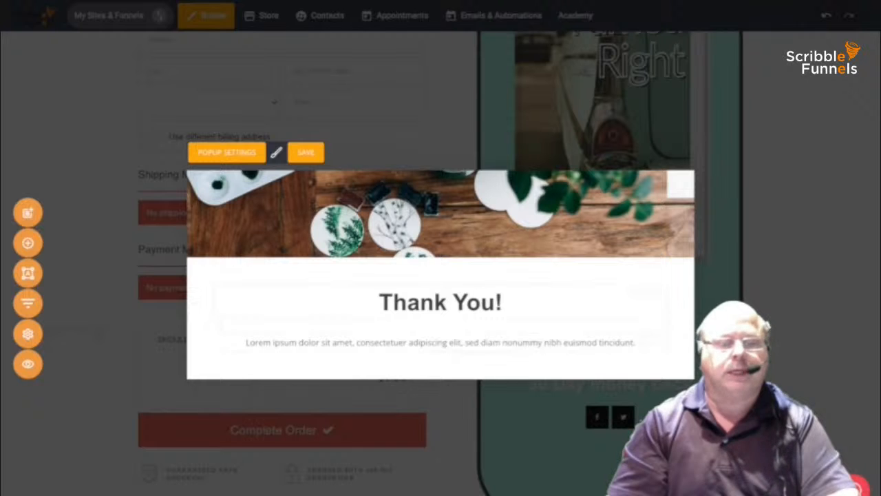
- Place a Quiz/Survey widget under the popup's Thank You text, giving a two-step, four-option quiz
drag(22, 242, 413, 272)
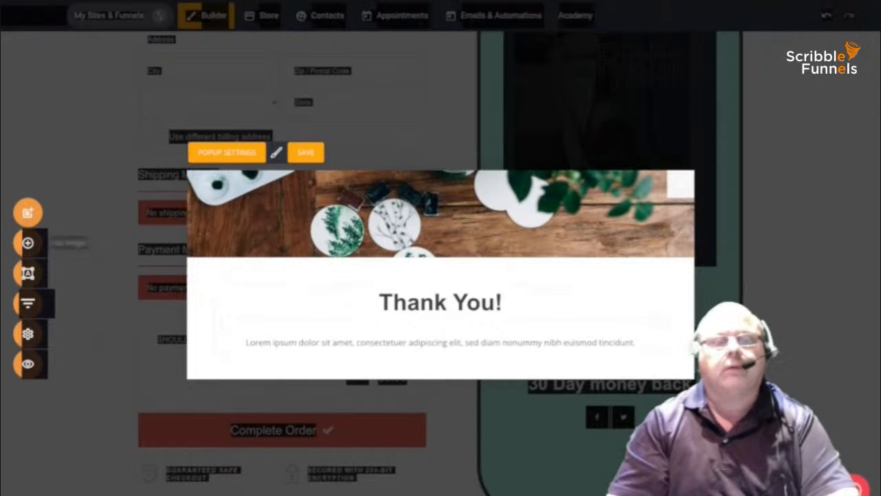
click(66, 249)
click(28, 243)
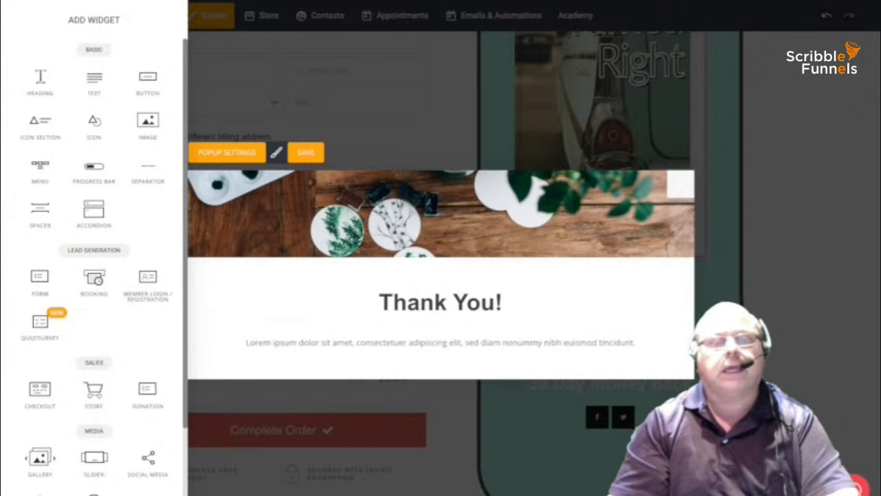
drag(39, 321, 441, 355)
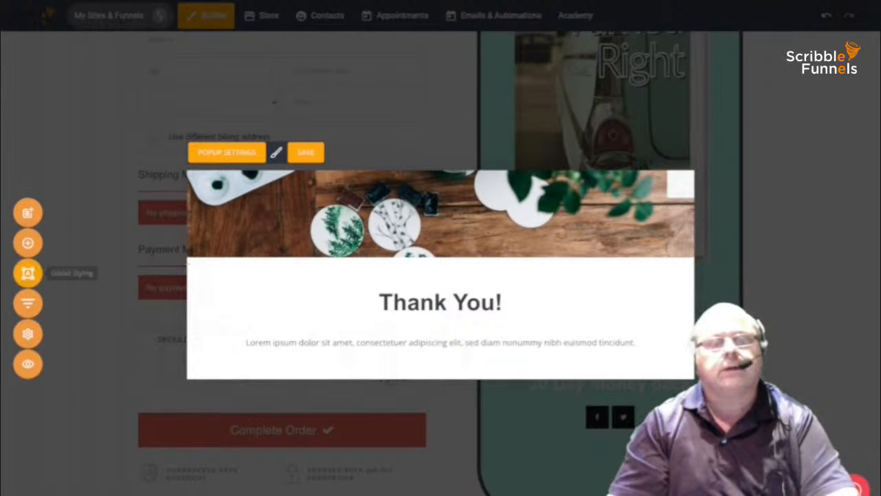
drag(27, 242, 385, 322)
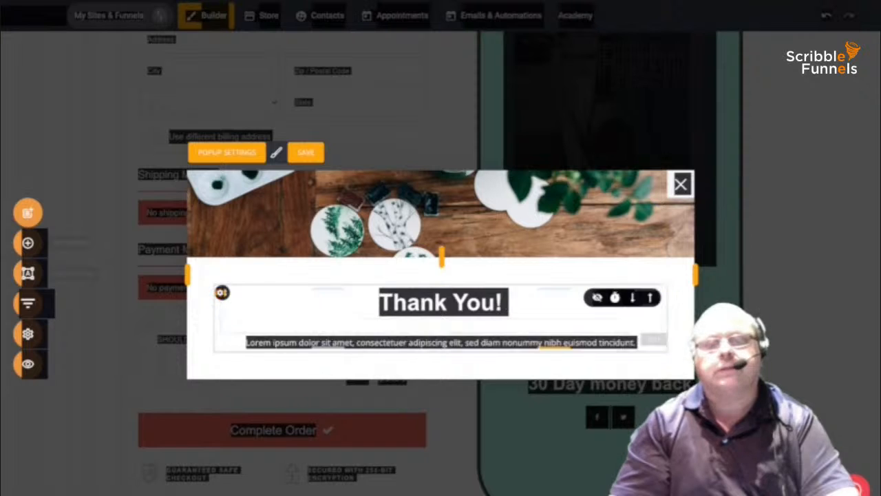
click(28, 242)
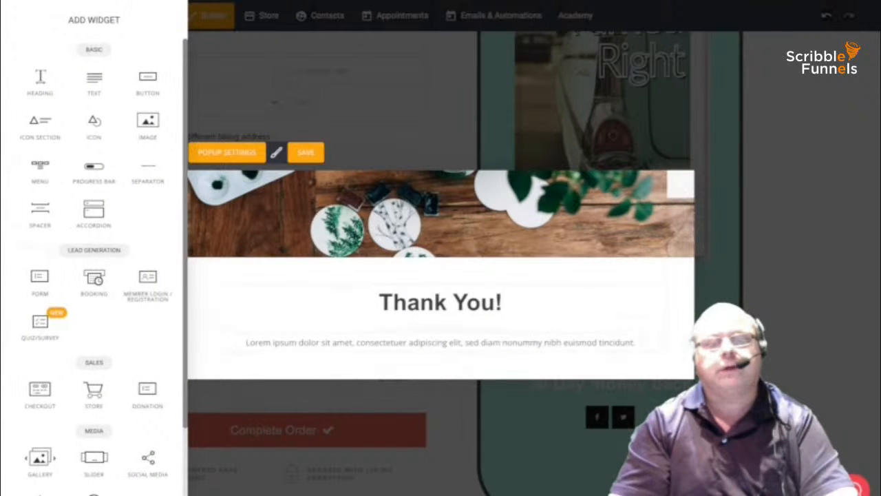
drag(40, 323, 452, 352)
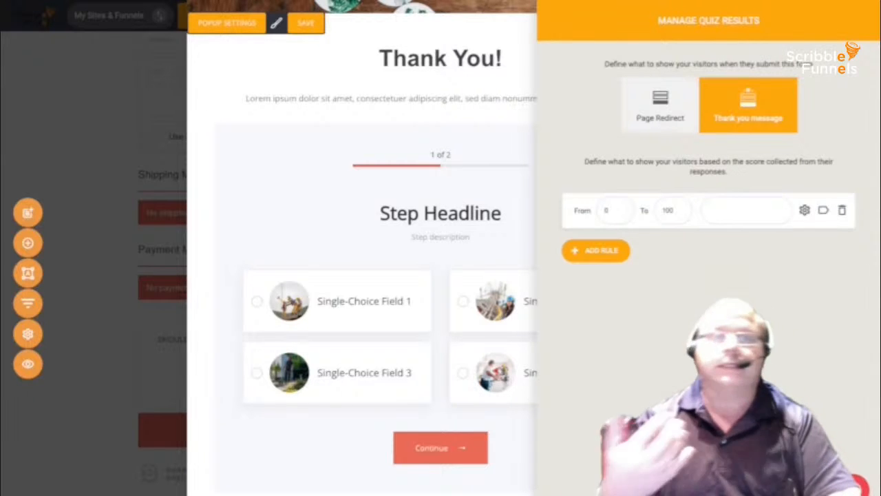
key(Escape)
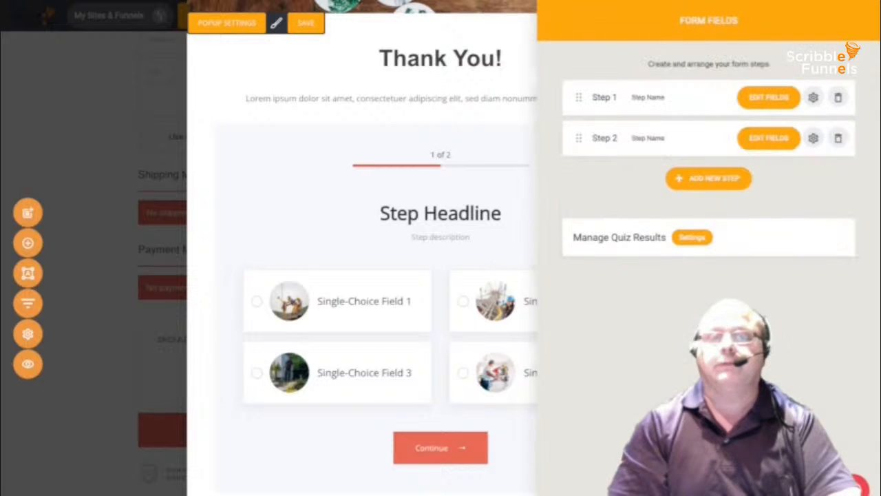
key(Escape)
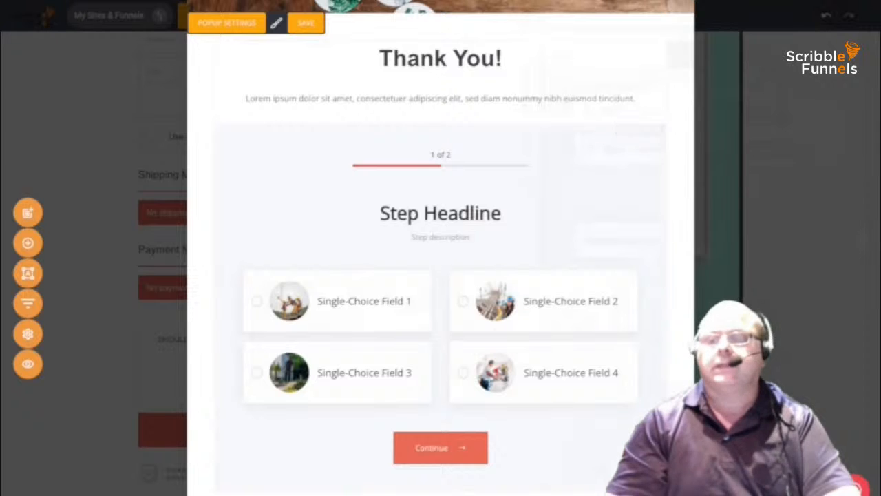
scroll(440, 275, down, 1)
scroll(440, 275, up, 1)
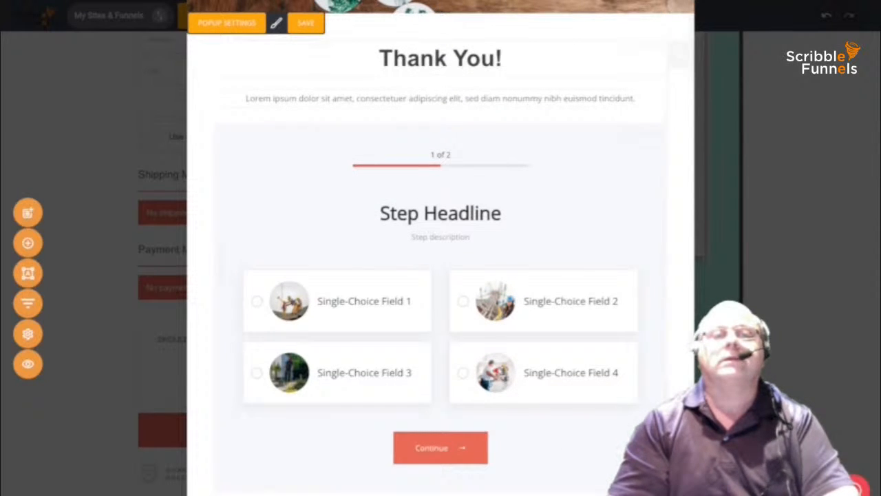
- Delete the New popup step from the E-Book Purchase funnel and discard its unsaved changes
click(27, 303)
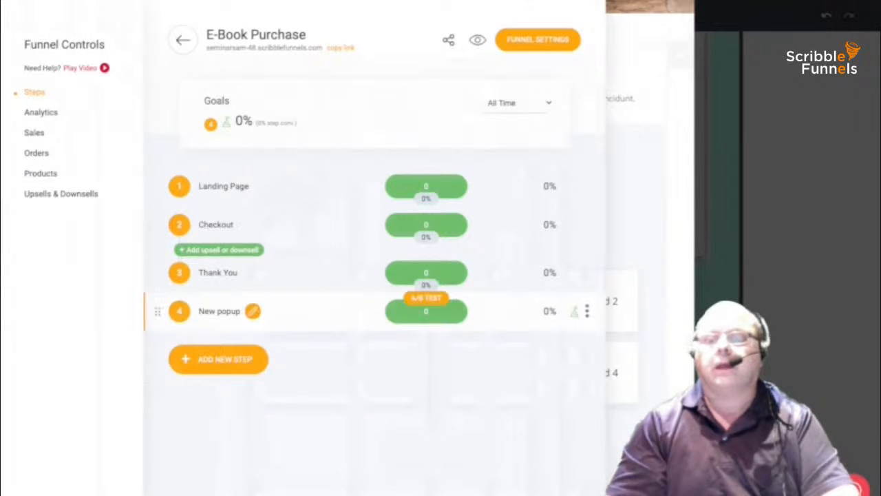
click(587, 311)
click(589, 266)
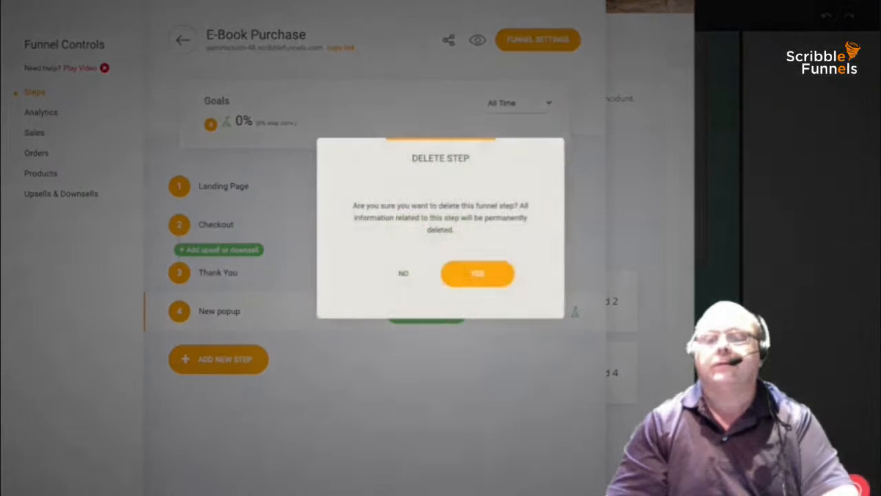
click(508, 274)
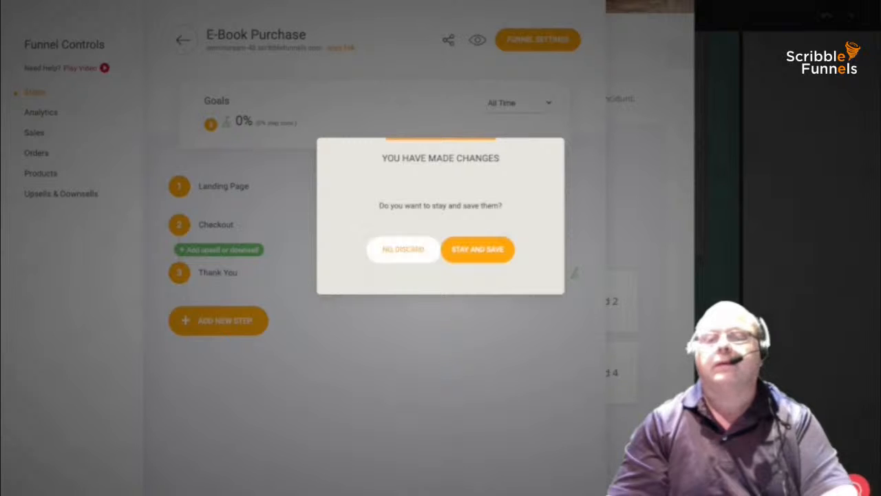
click(404, 249)
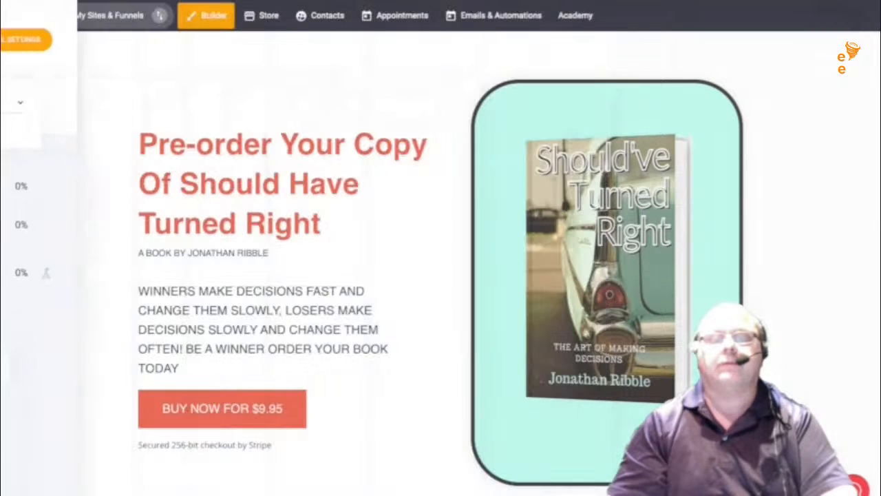
- Look over the Landing Page and Checkout pages, then return to the funnel's step list
scroll(440, 275, down, 3)
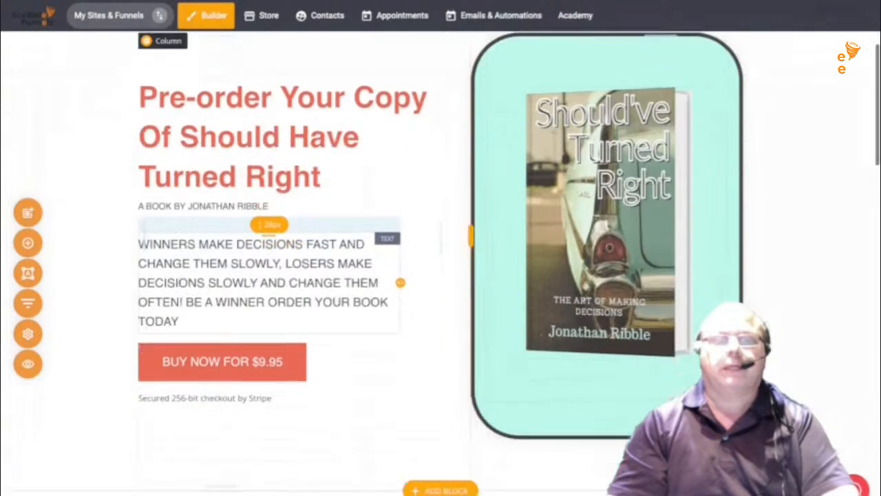
click(28, 303)
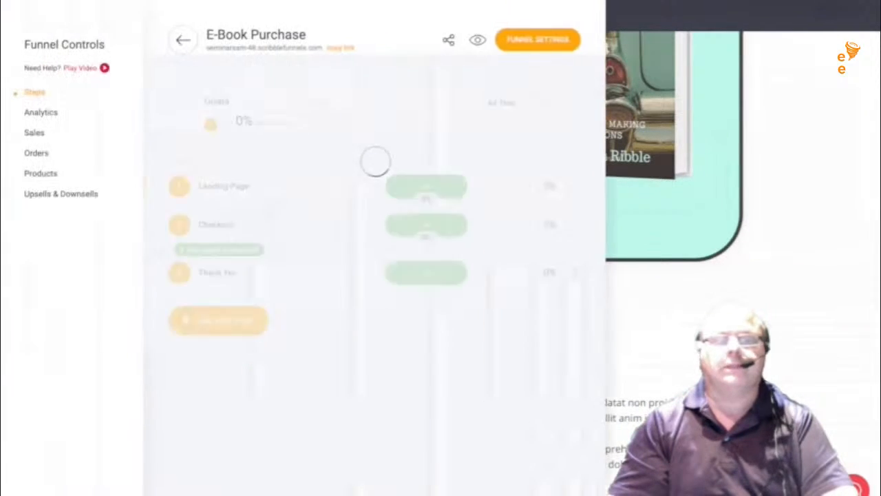
click(246, 225)
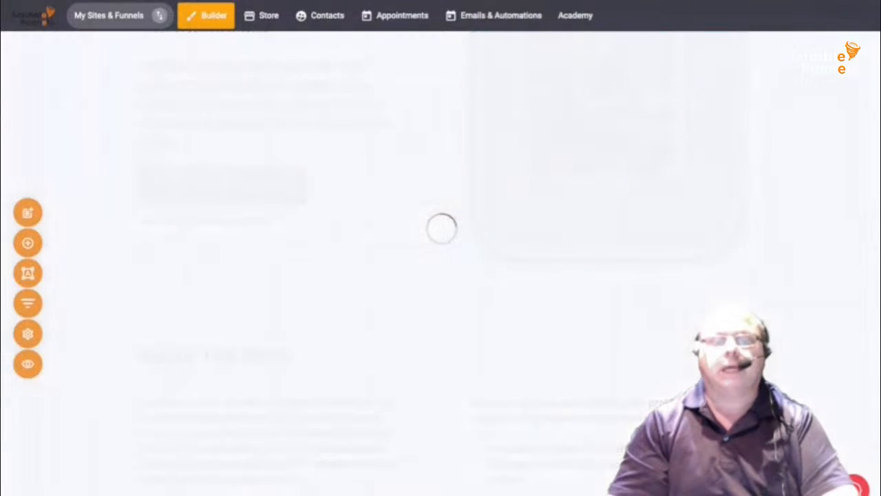
scroll(441, 275, down, 7)
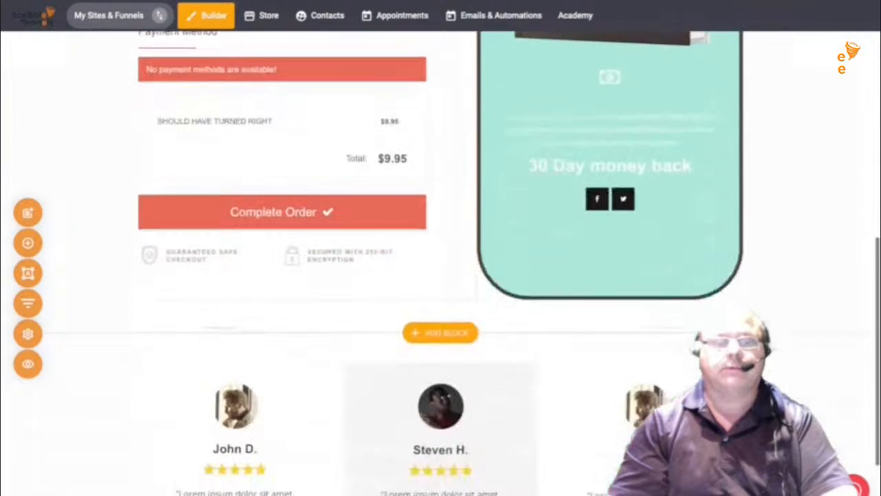
click(28, 303)
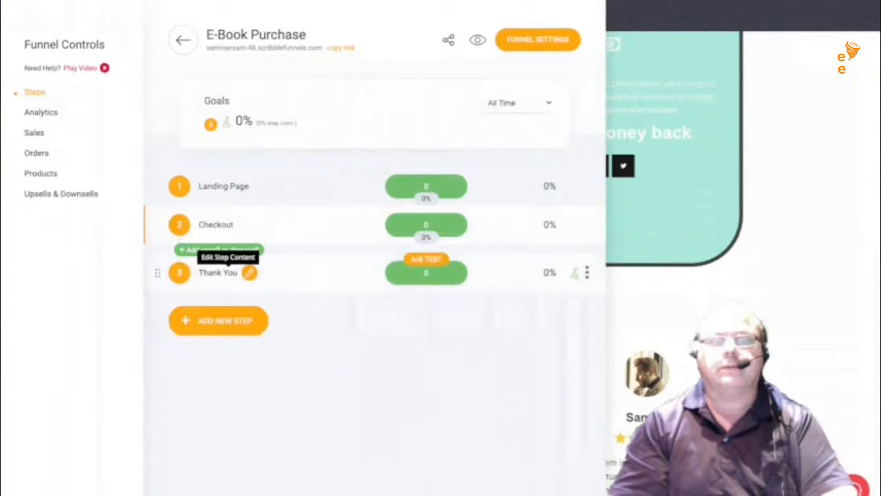
- Replace the Thank You page's mockup book image with the Should've Turned Right cover from the File Manager
click(250, 272)
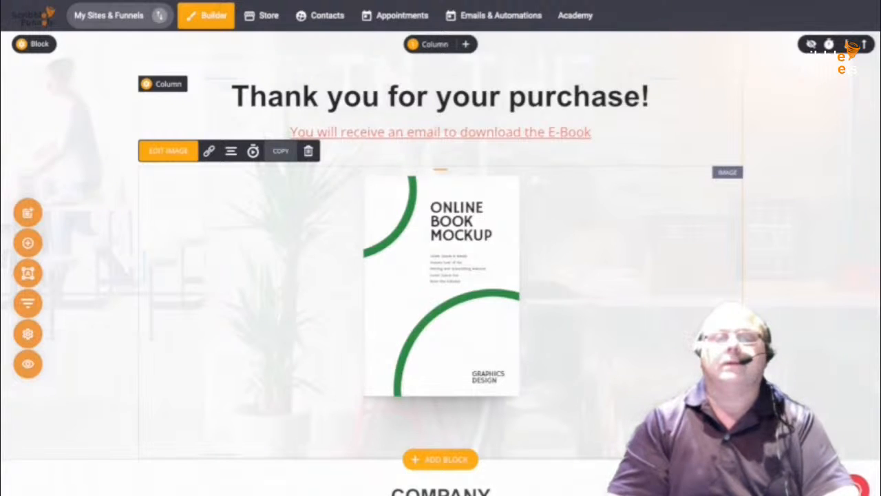
click(168, 150)
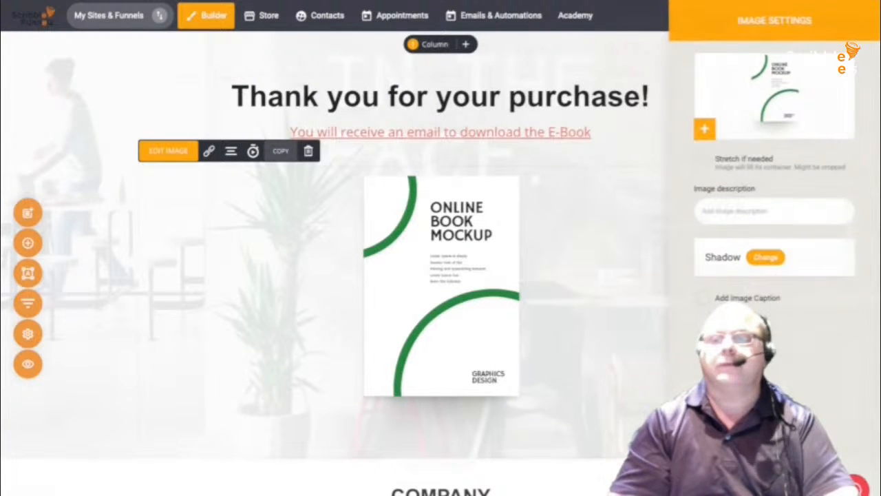
click(704, 129)
mouse_move(413, 91)
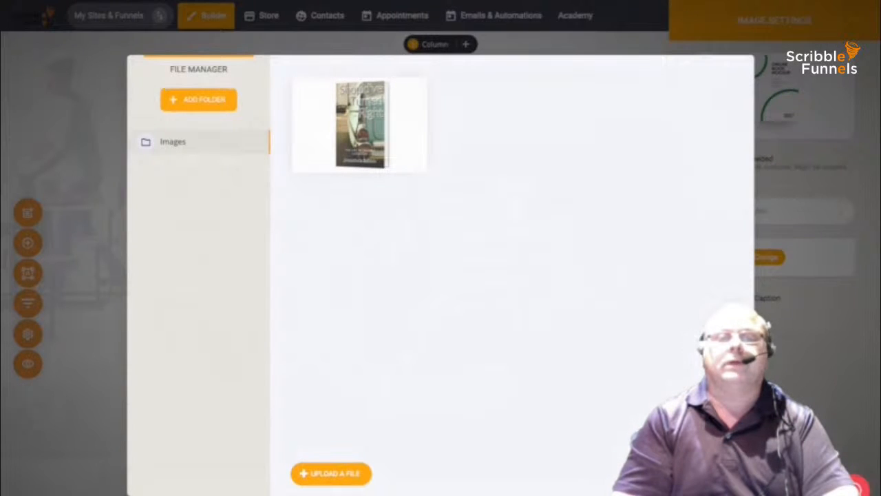
click(198, 99)
click(444, 193)
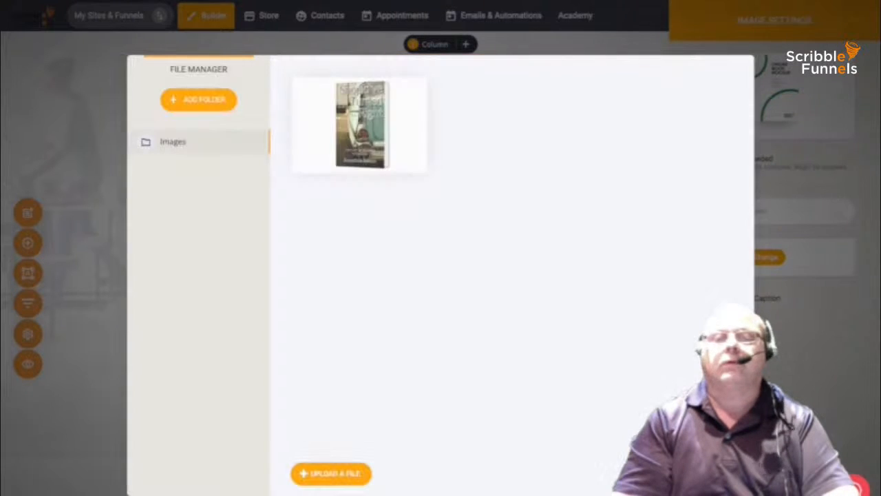
click(414, 91)
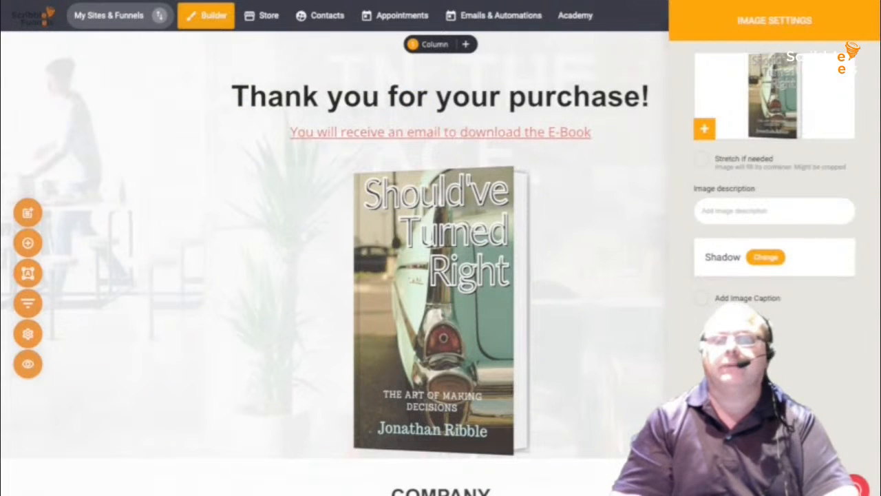
click(564, 196)
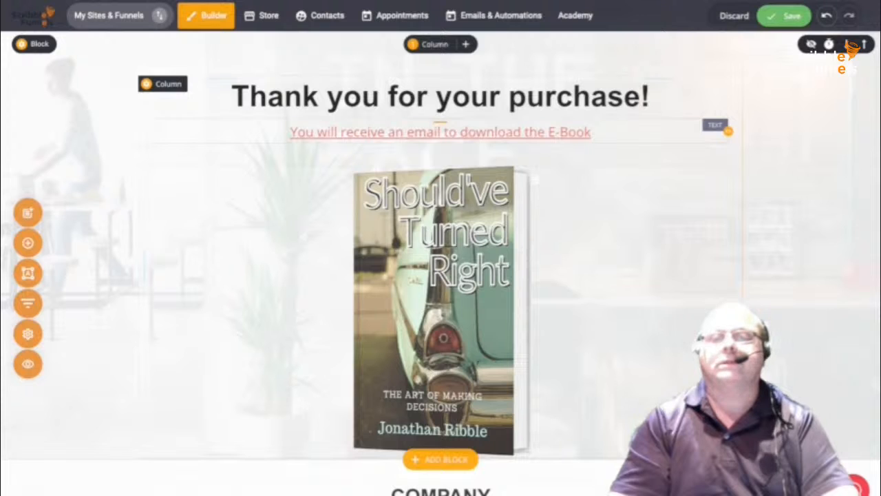
- Delete 'to download the E-Book' from the red email message line on the Thank You page
click(415, 131)
double_click(517, 130)
click(517, 130)
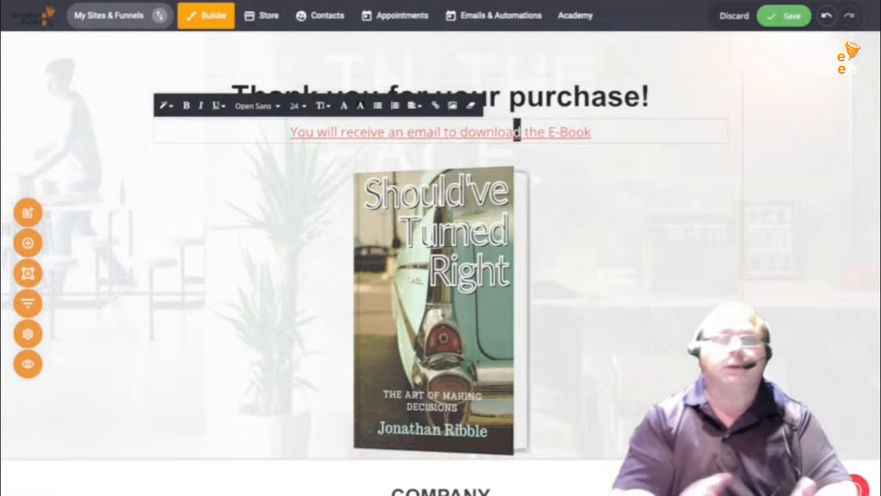
drag(516, 131, 469, 131)
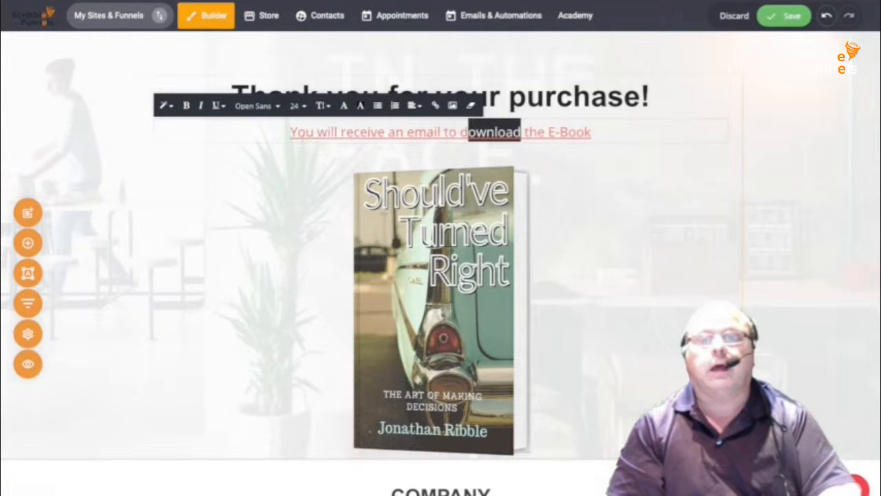
drag(590, 130, 457, 131)
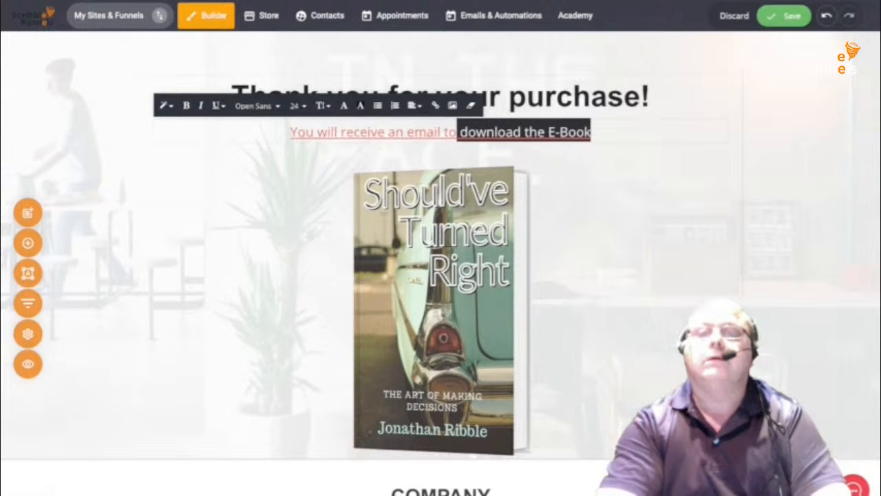
key(BackSpace)
key(BackSpace)
key(BackSpace)
key(BackSpace)
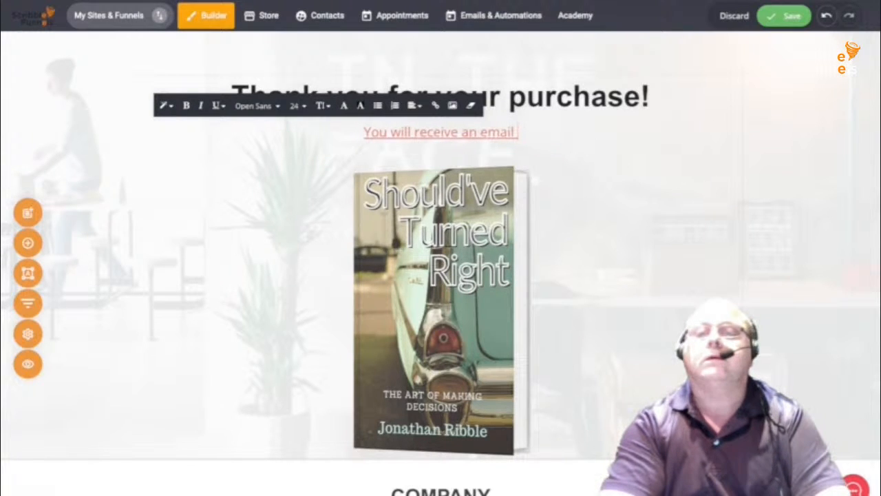
- Type 'when book is released, so be sure to check your spam for our emails!' with a break after 'released,'
text(W)
key(BackSpace)
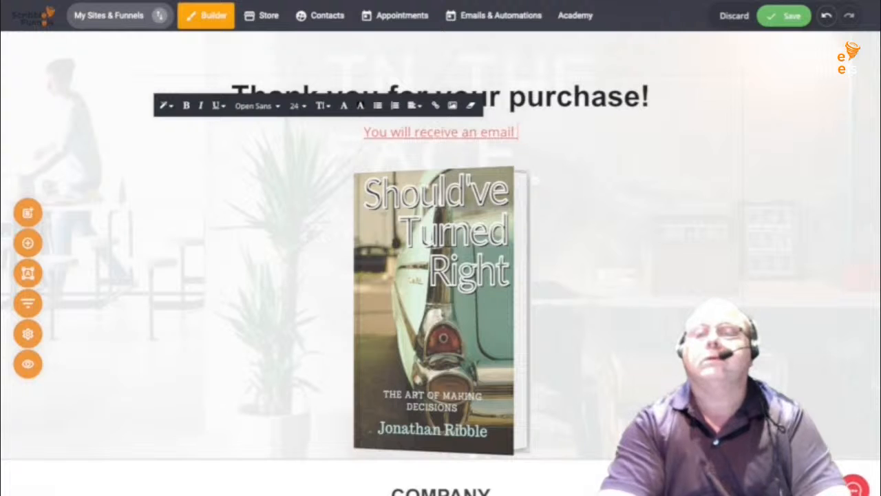
text(WH)
key(BackSpace)
key(BackSpace)
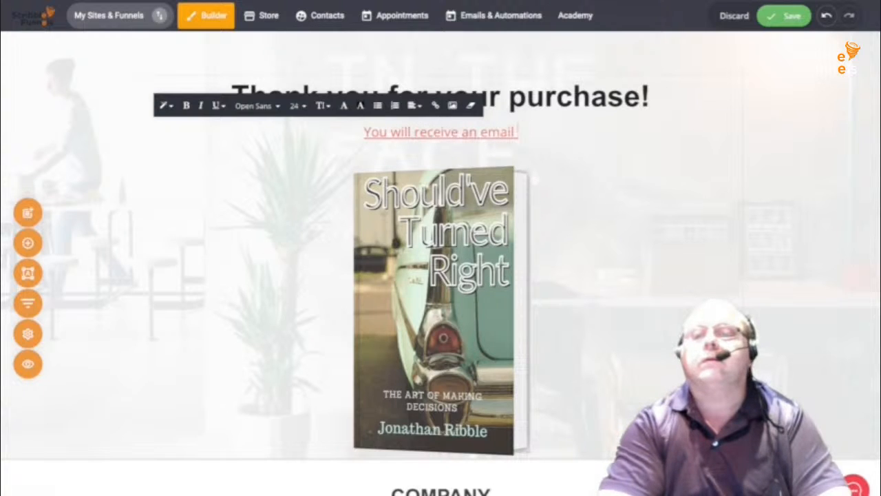
text(whe)
key(BackSpace)
key(BackSpace)
text(hen)
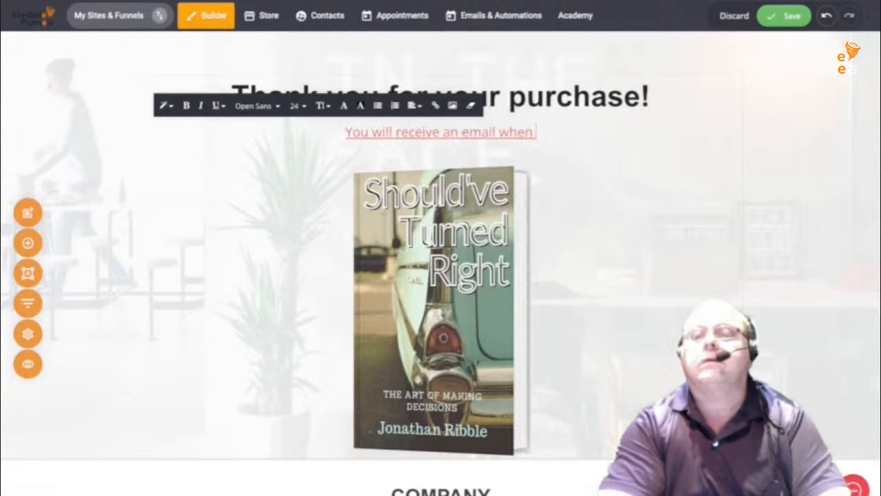
text( book is)
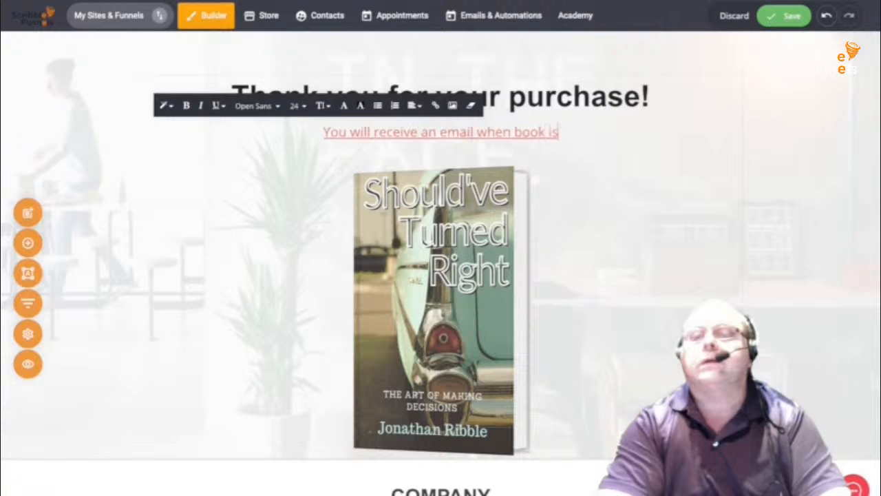
text( rel)
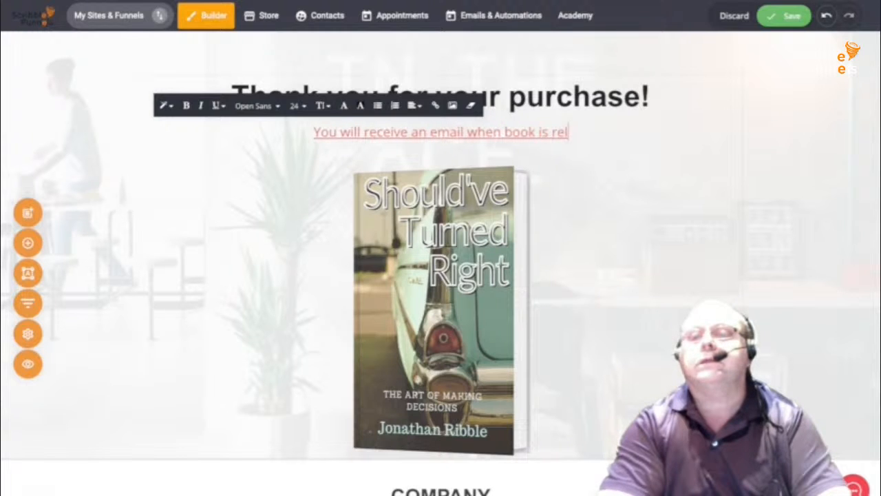
text(eased)
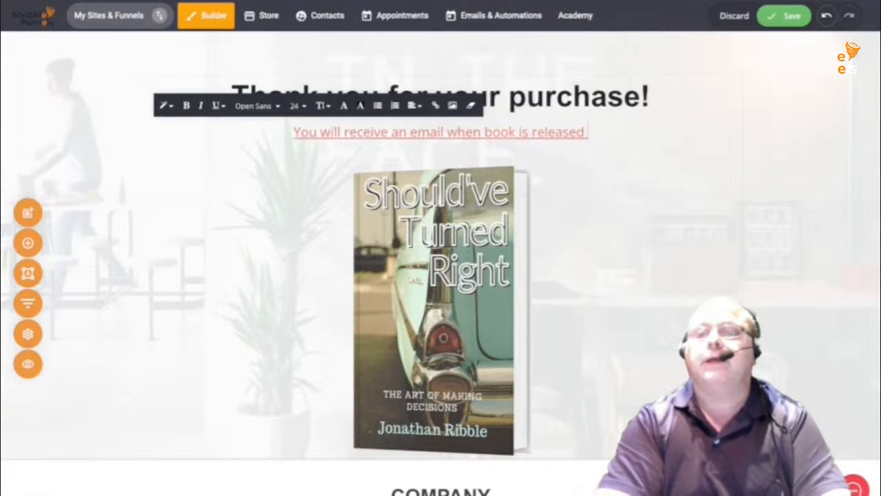
key(BackSpace)
text(, so)
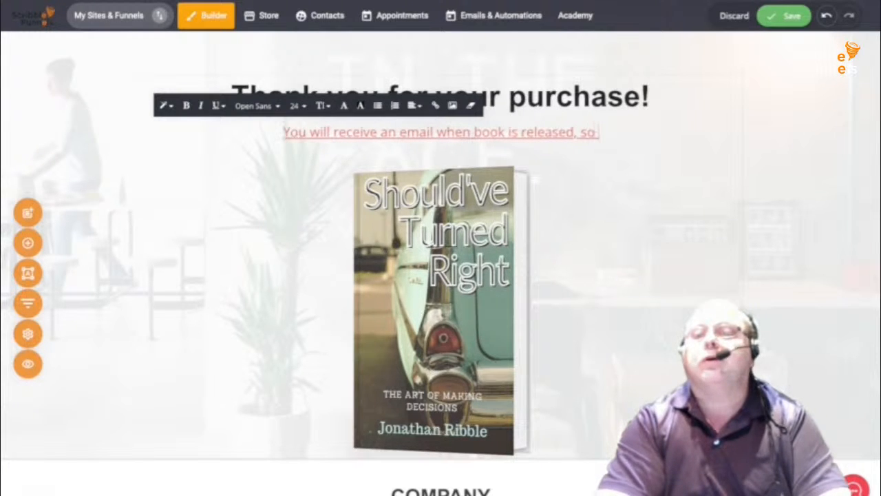
text( be sure)
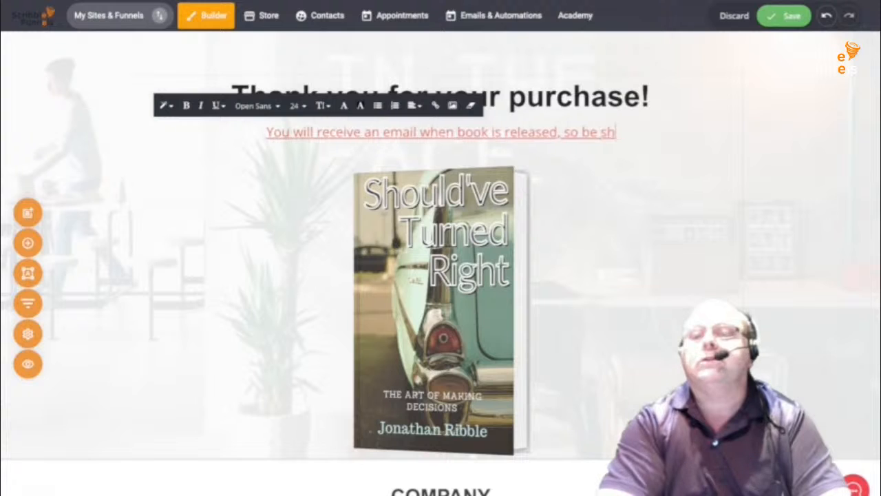
text( to)
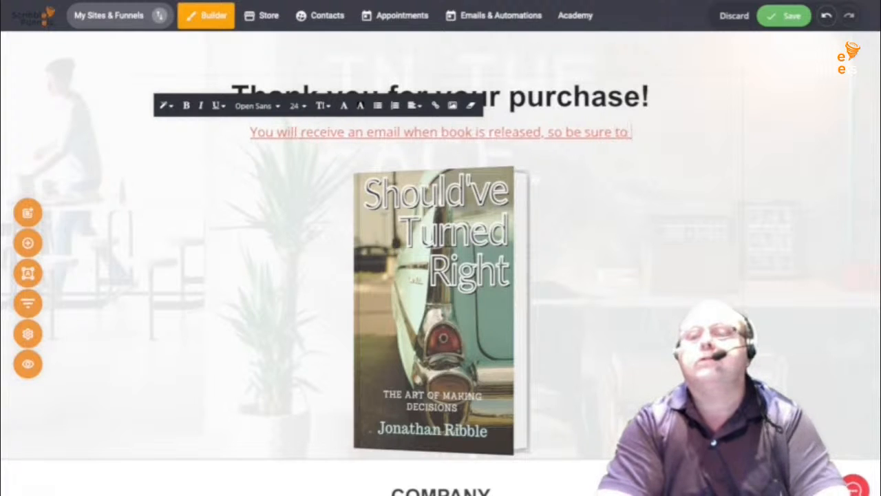
text( check your a)
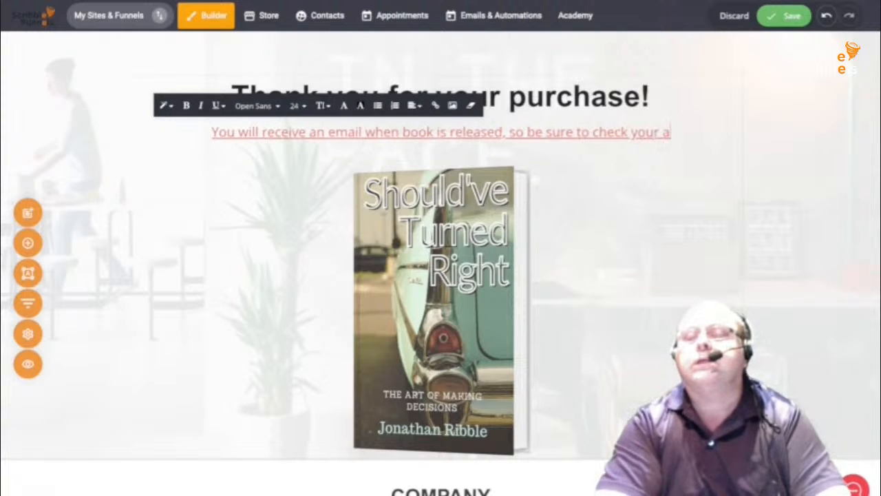
key(BackSpace)
text(spa)
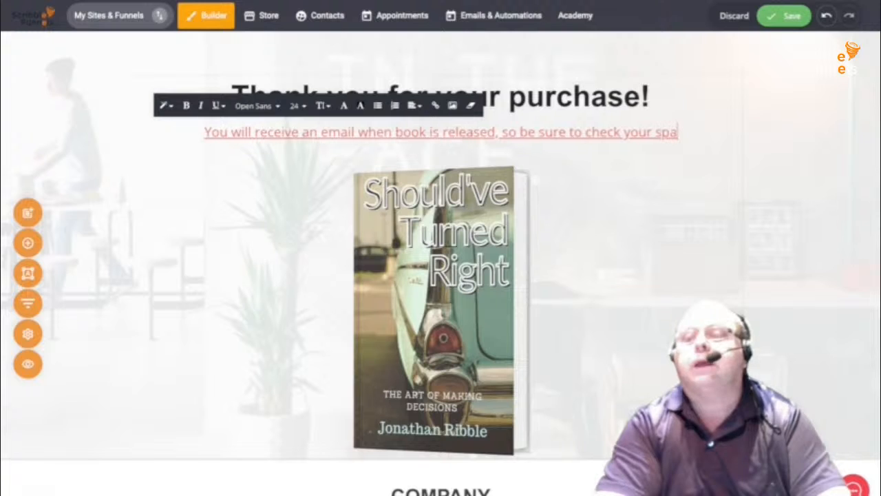
text(m for our)
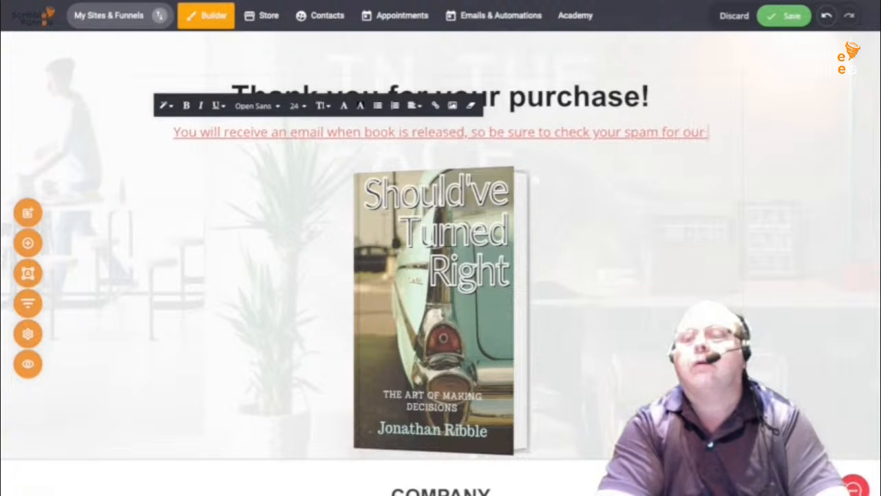
text( emails!)
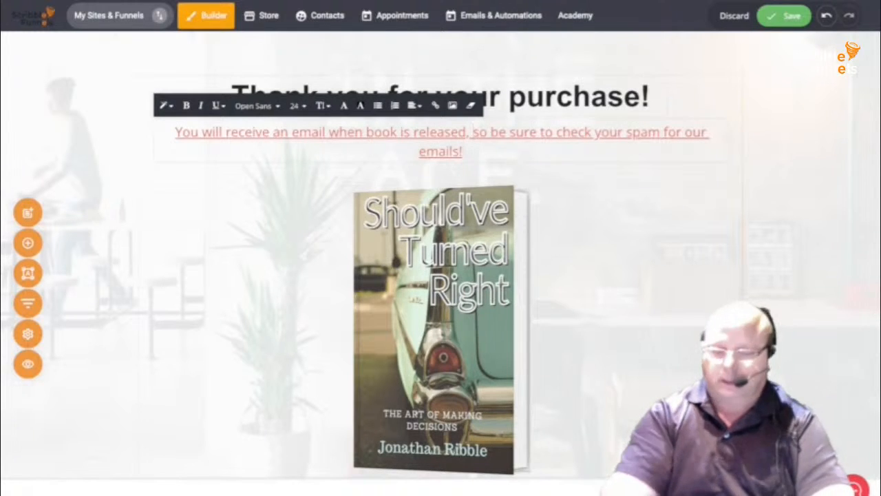
key(Return)
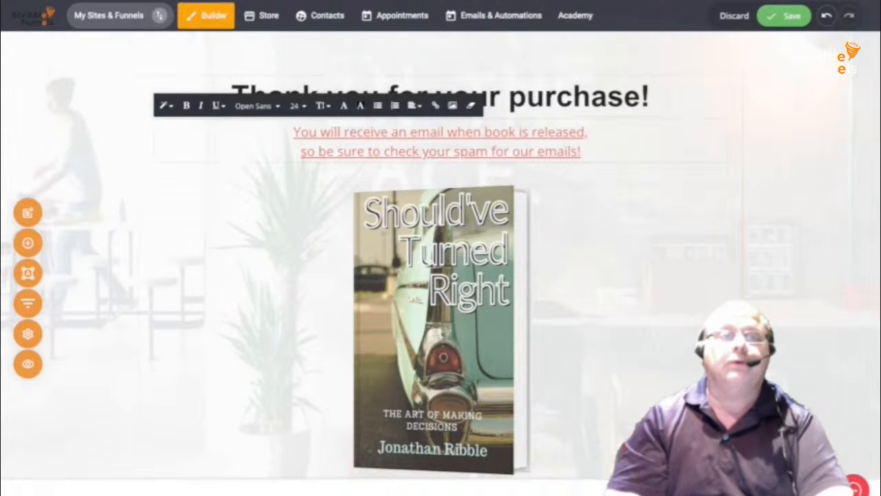
key(Escape)
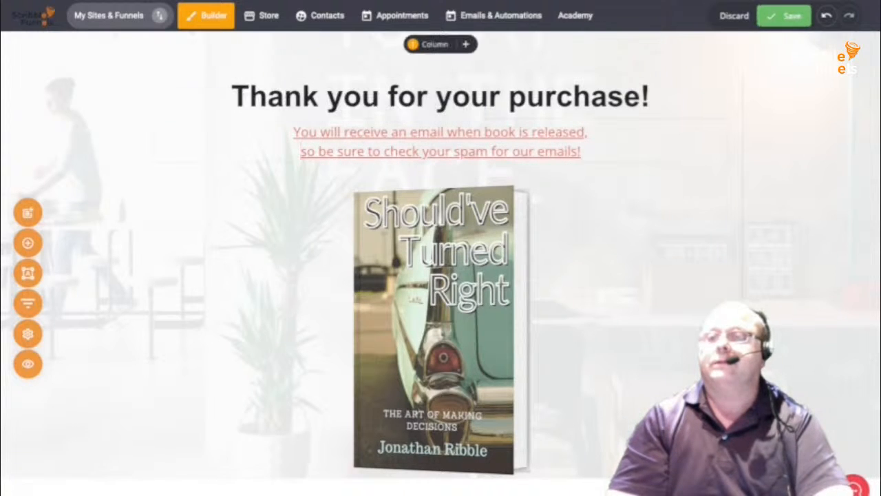
- Add the We Know What Is Best video block to the Thank You page
scroll(440, 261, down, 1)
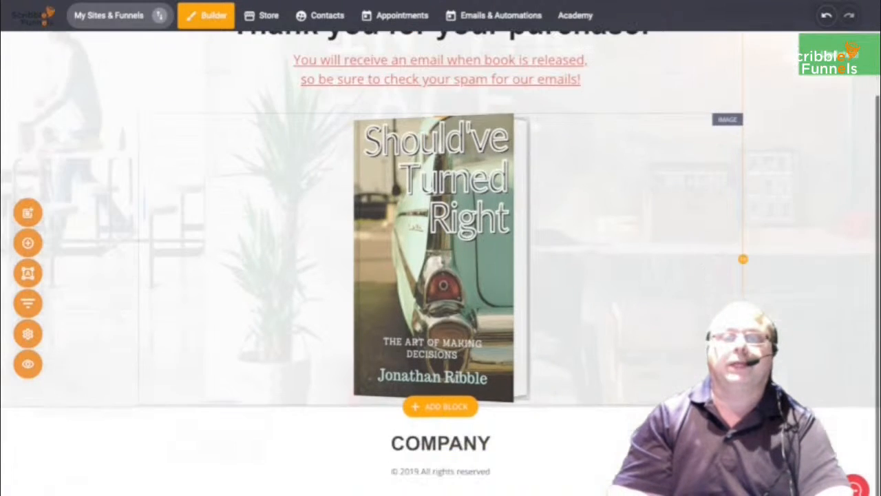
scroll(441, 261, up, 1)
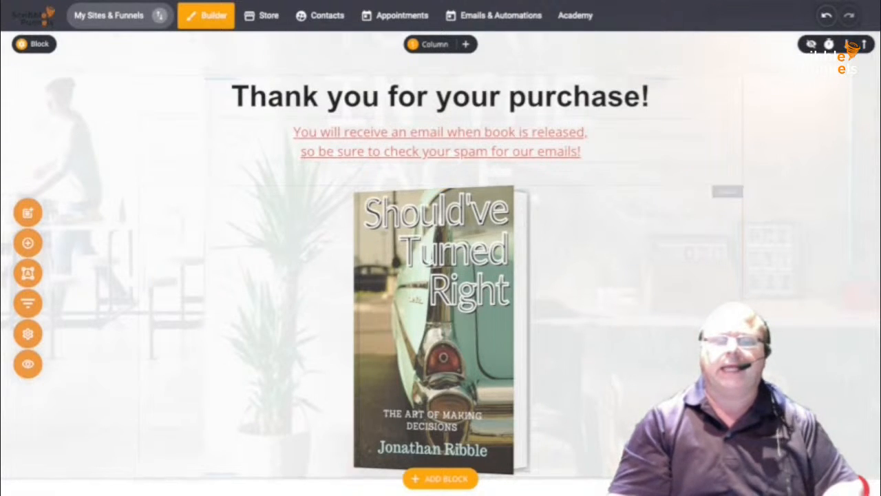
click(441, 478)
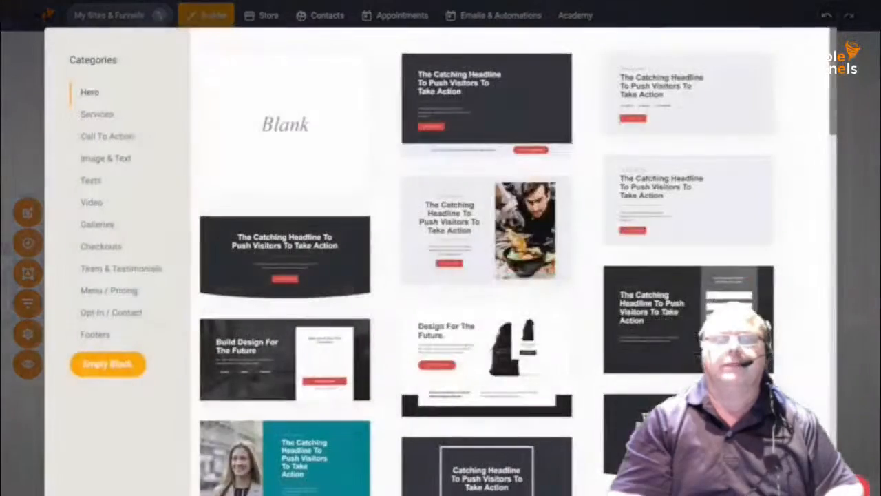
click(90, 201)
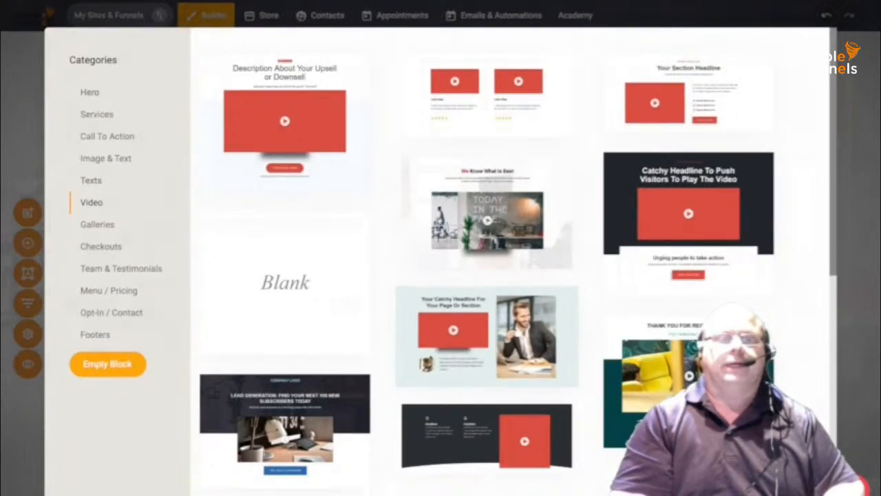
scroll(487, 296, down, 1)
click(487, 134)
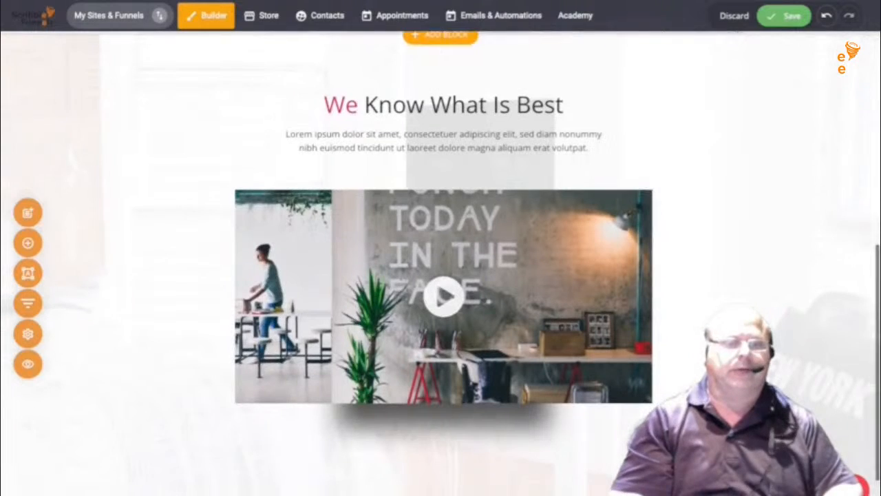
- Save the Thank You page and return to the E-Book Purchase funnel's step list
scroll(487, 276, up, 7)
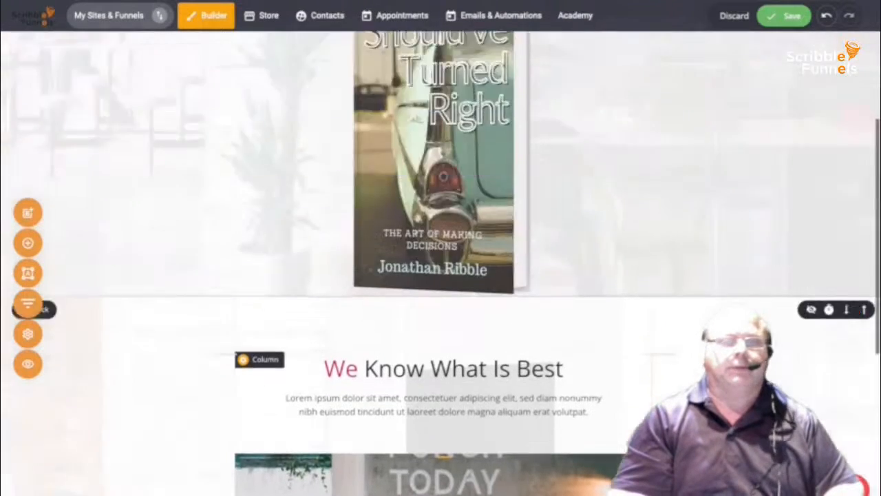
click(784, 16)
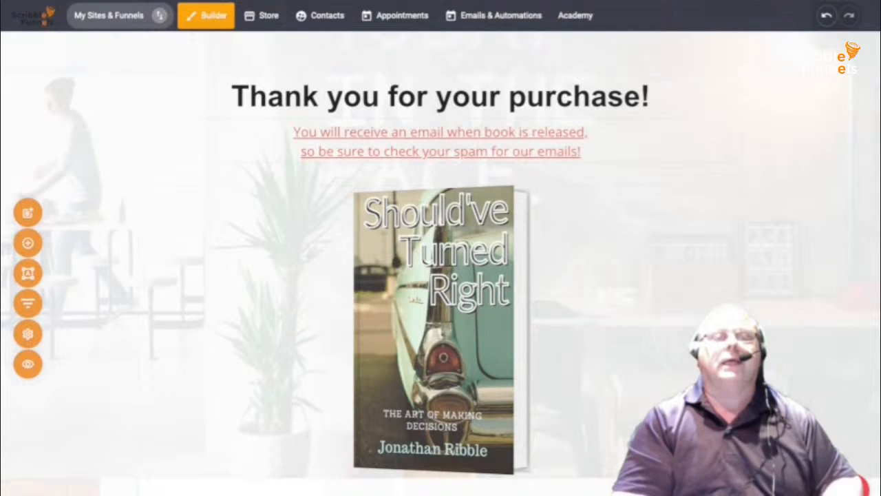
click(27, 303)
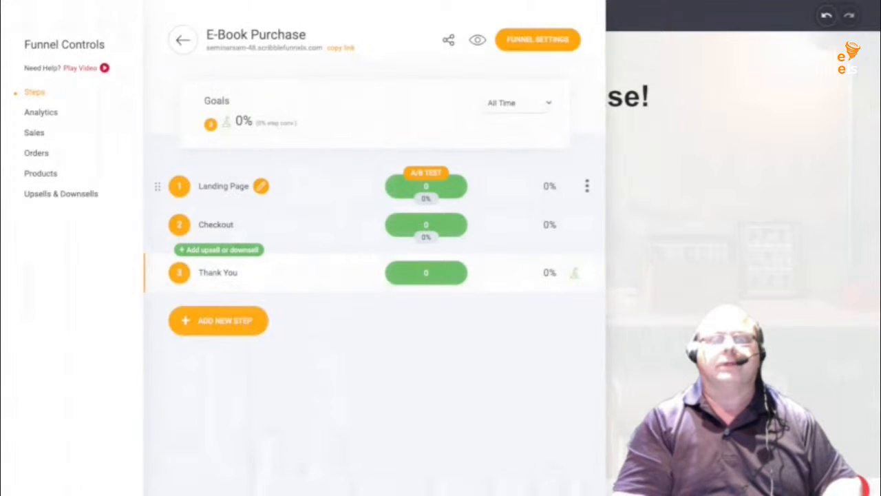